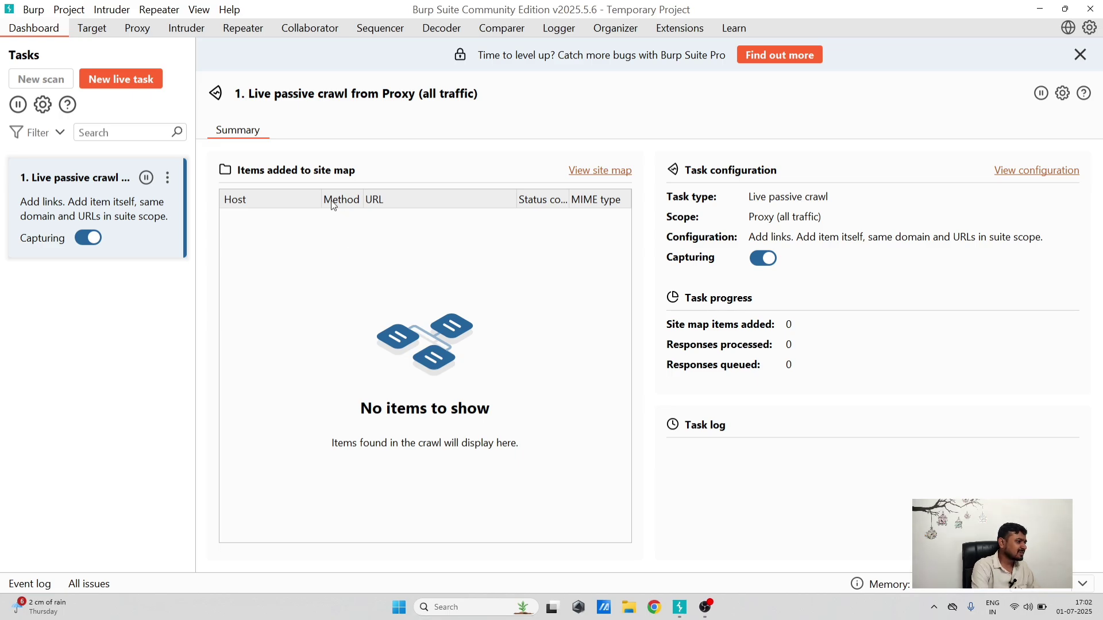
Step: Launch Burp's built-in browser from the Proxy's Intercept view and dismiss its extensions tip
click(136, 31)
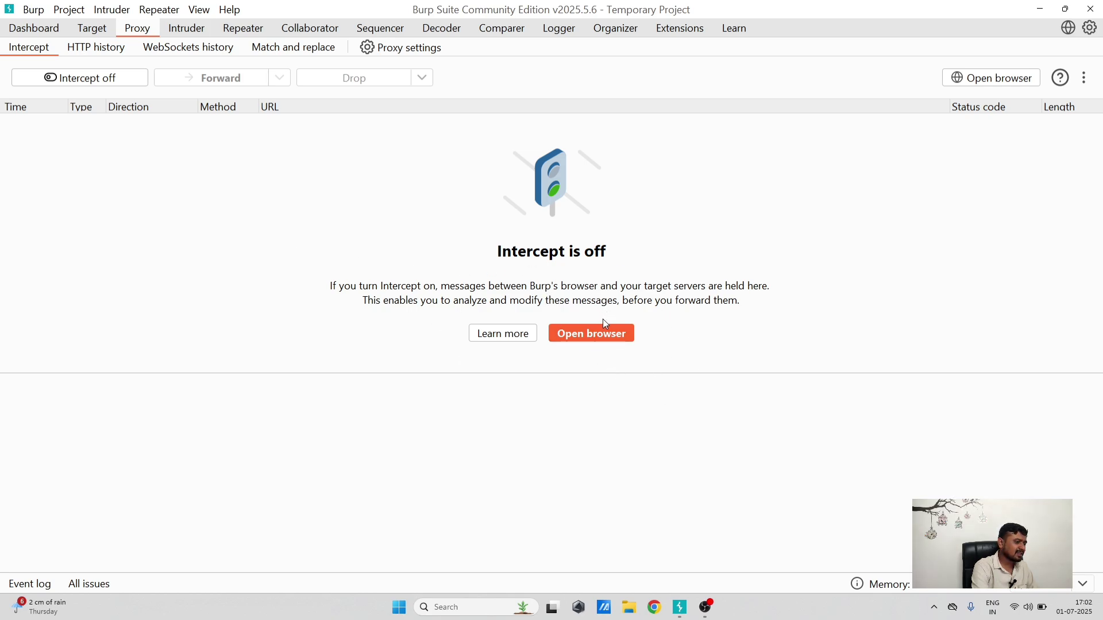
click(591, 333)
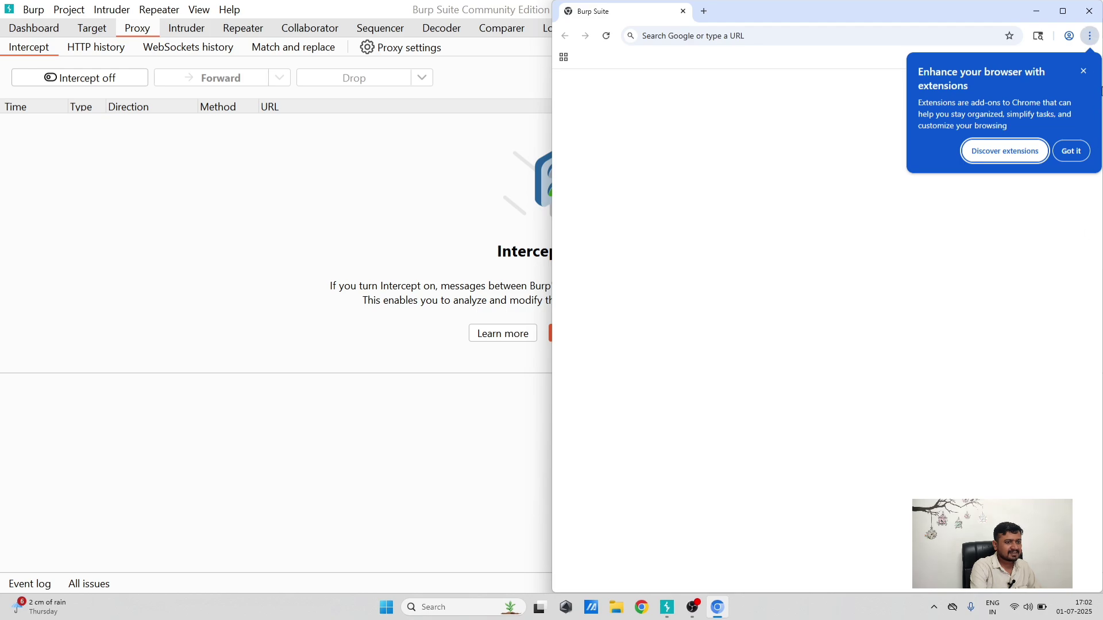
click(1084, 71)
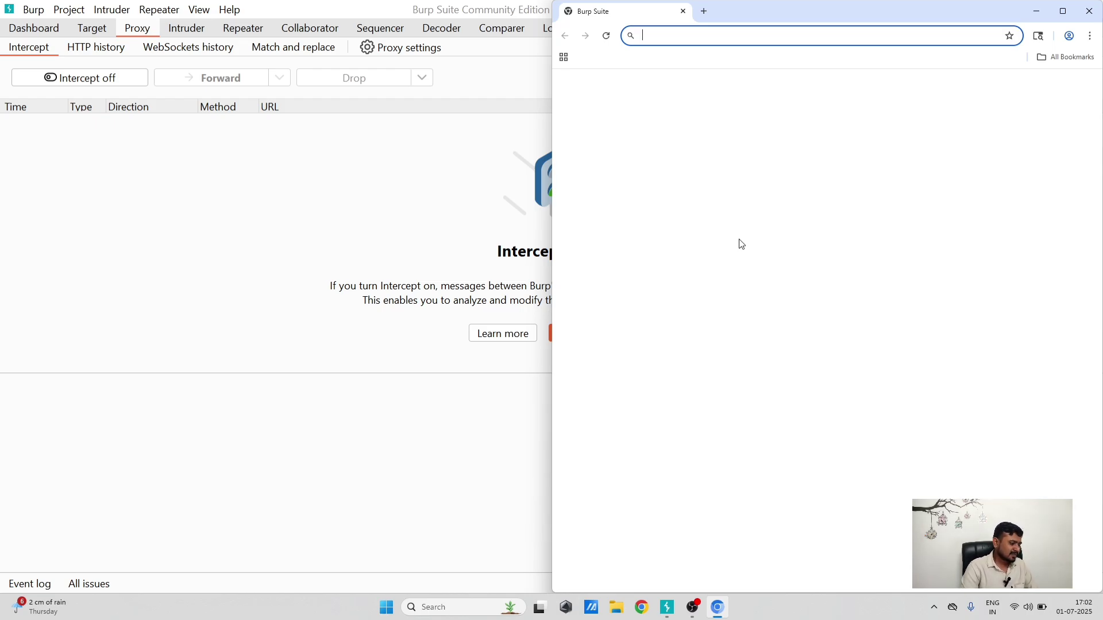
Step: Open Paint and draw two upright rectangles side by side, about 131 × 238 px and 102 × 236 px
key(super)
text(paint)
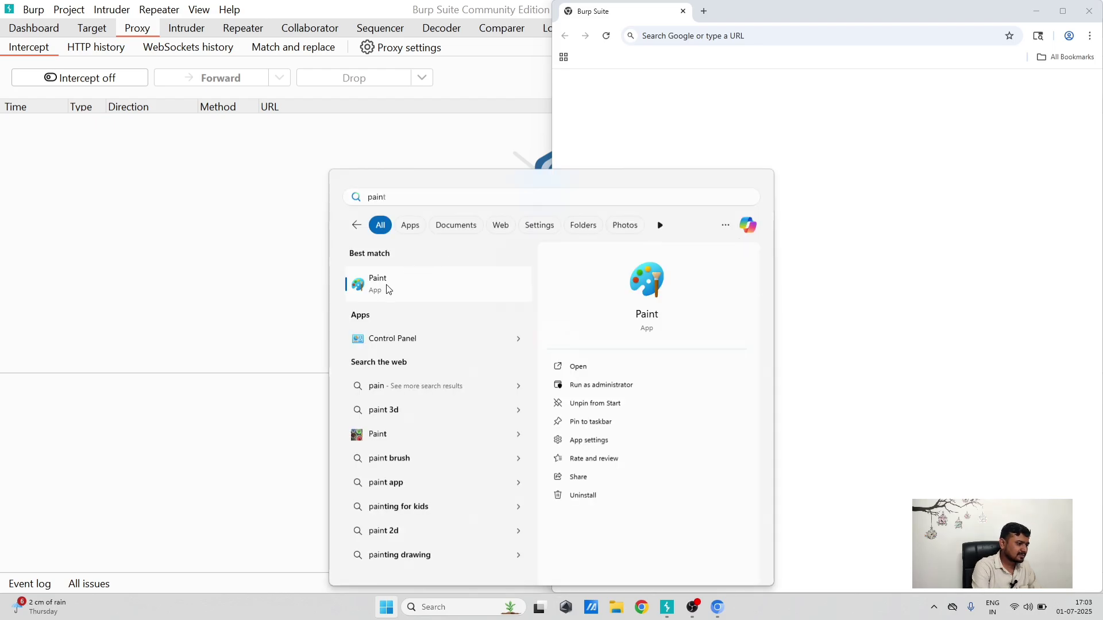
click(386, 286)
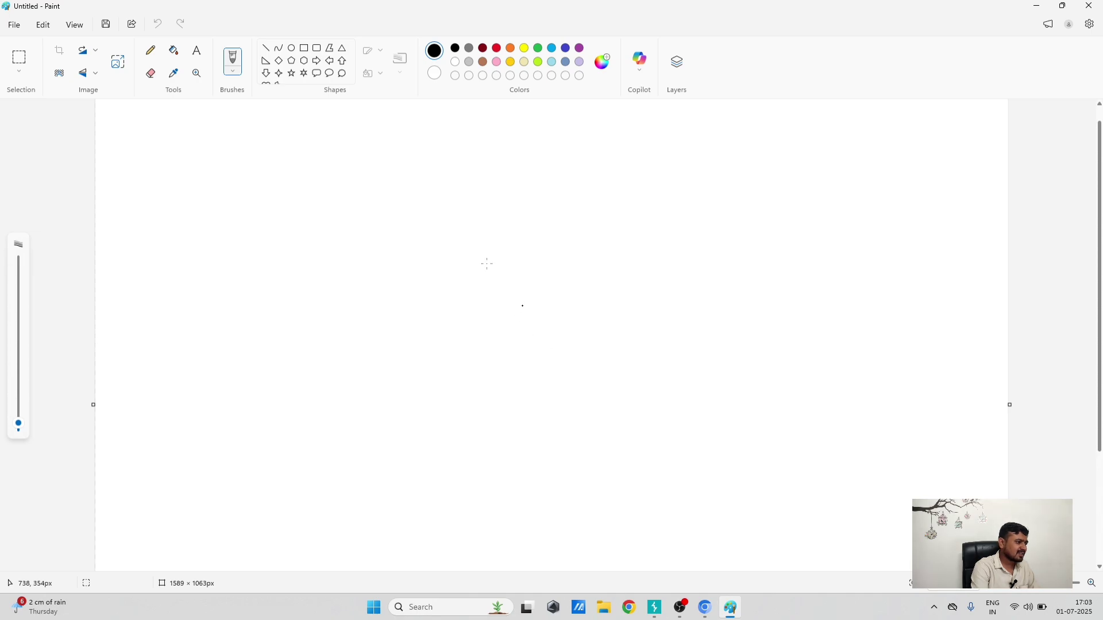
click(304, 49)
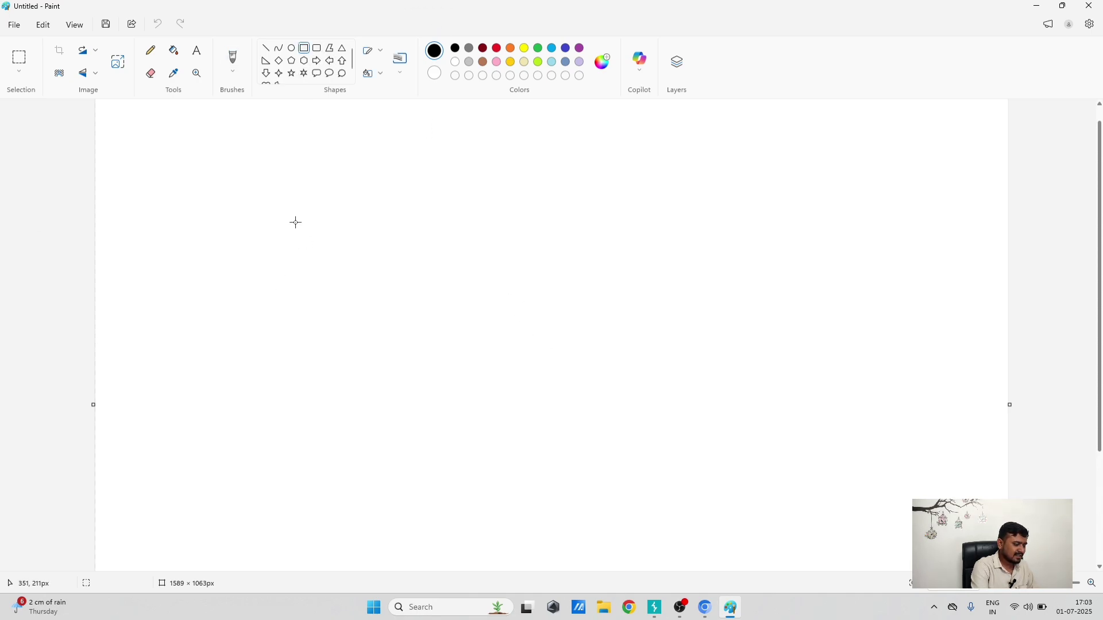
drag(295, 222, 370, 359)
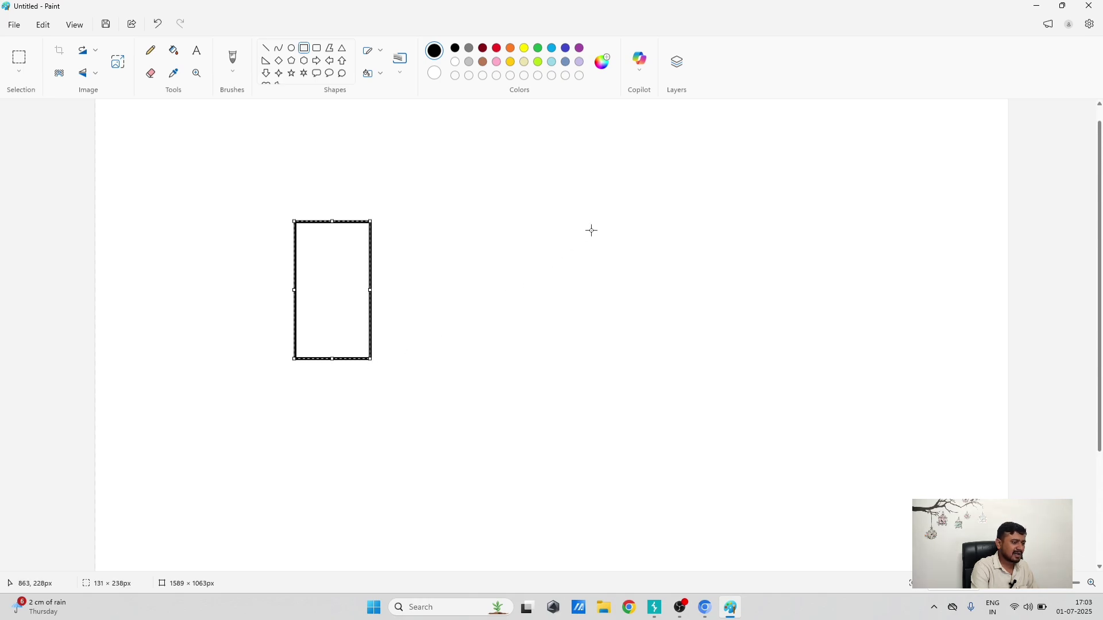
drag(589, 218, 650, 355)
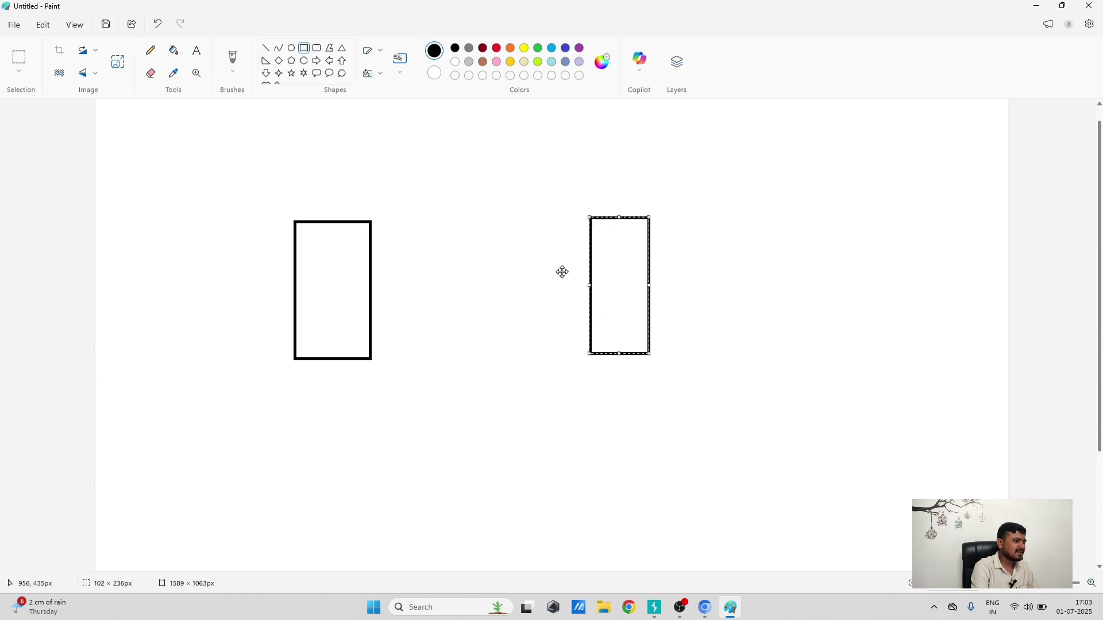
Step: Draw a right arrow and, below it, a left arrow between the rectangles, crossing both with a vertical line about 229 px long
click(320, 62)
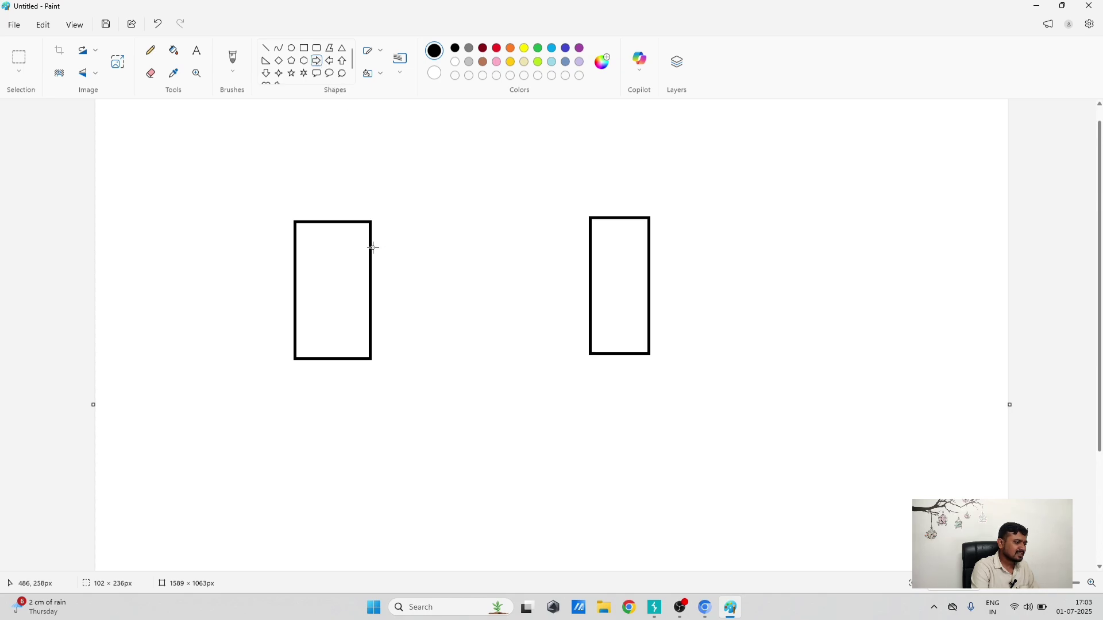
drag(370, 247, 586, 266)
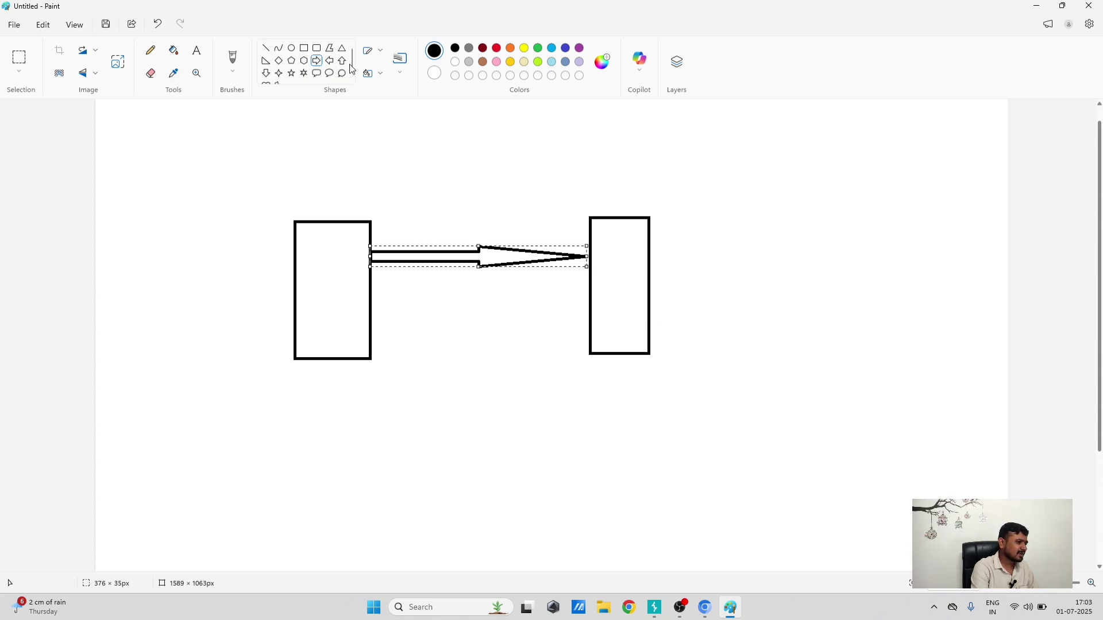
click(332, 63)
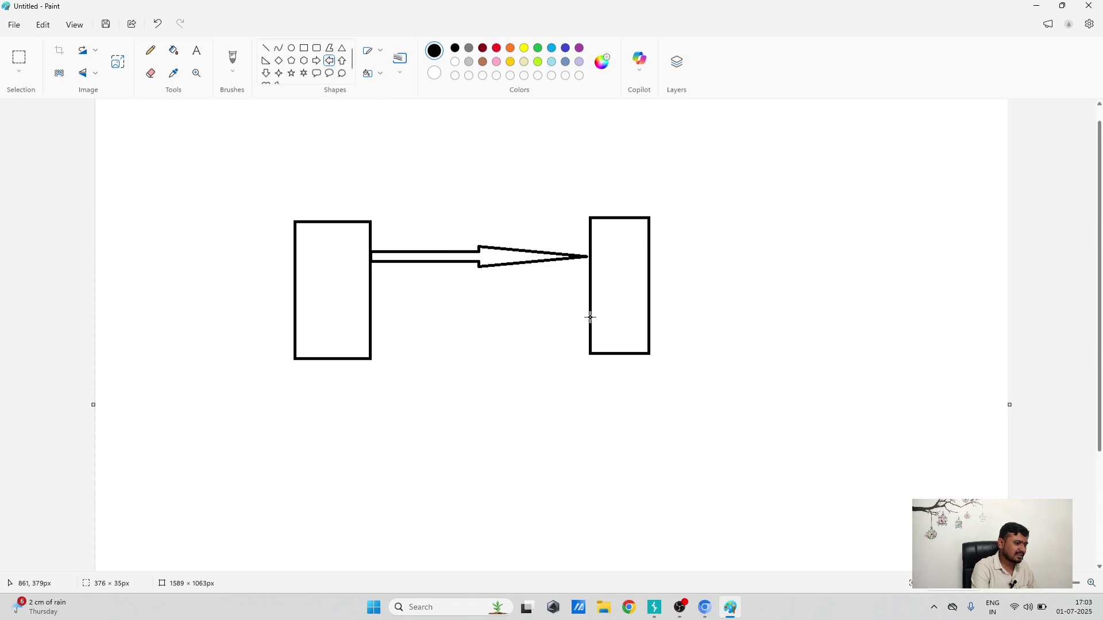
drag(590, 317, 372, 302)
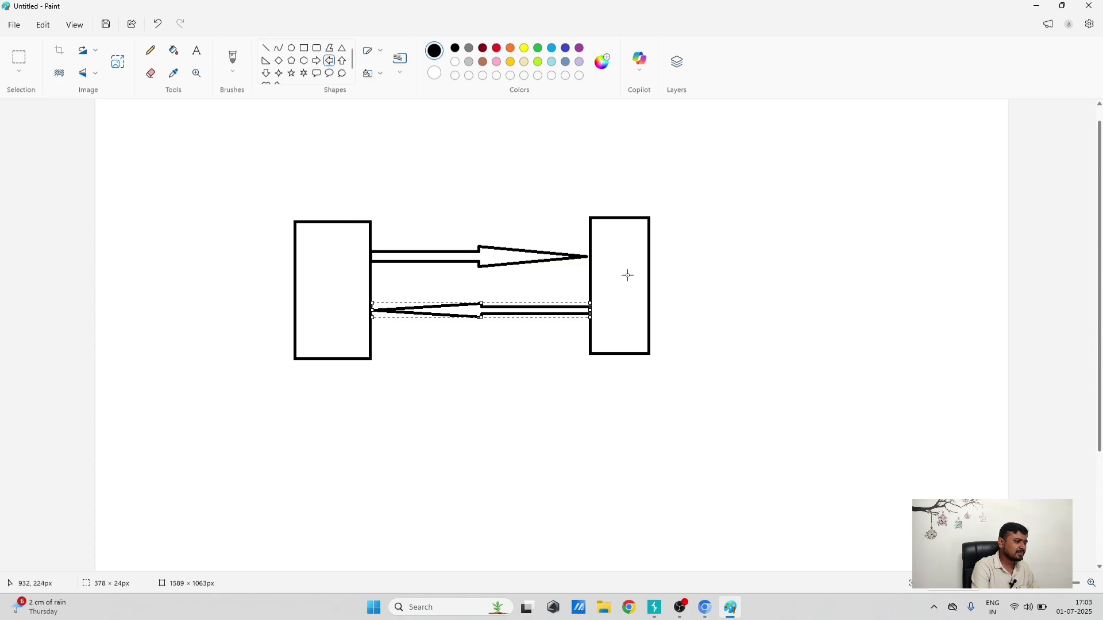
click(267, 48)
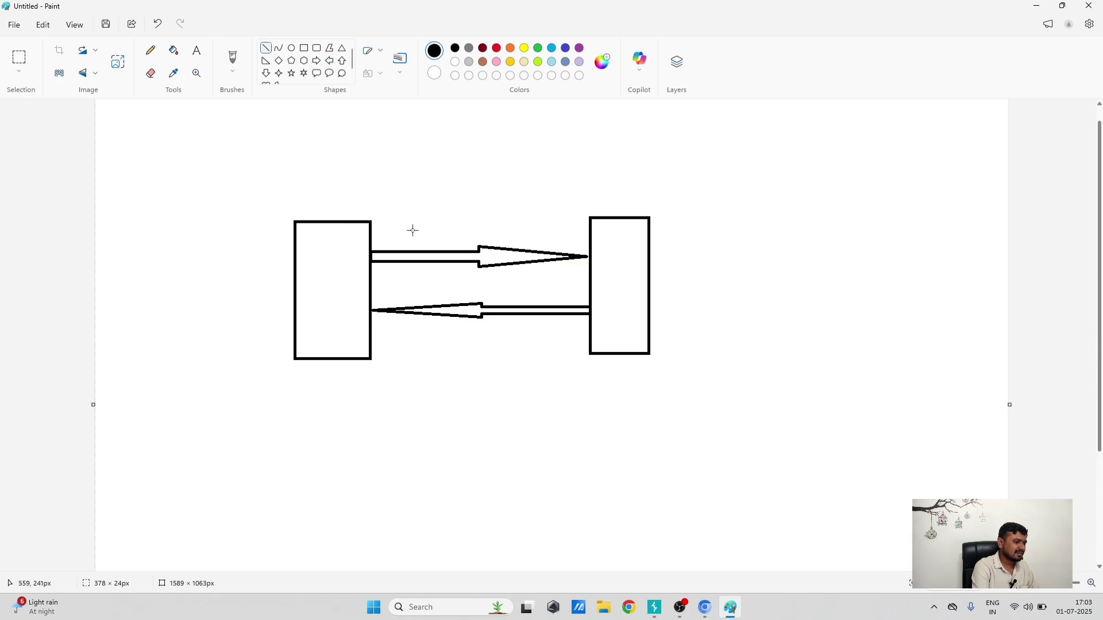
drag(410, 224, 408, 357)
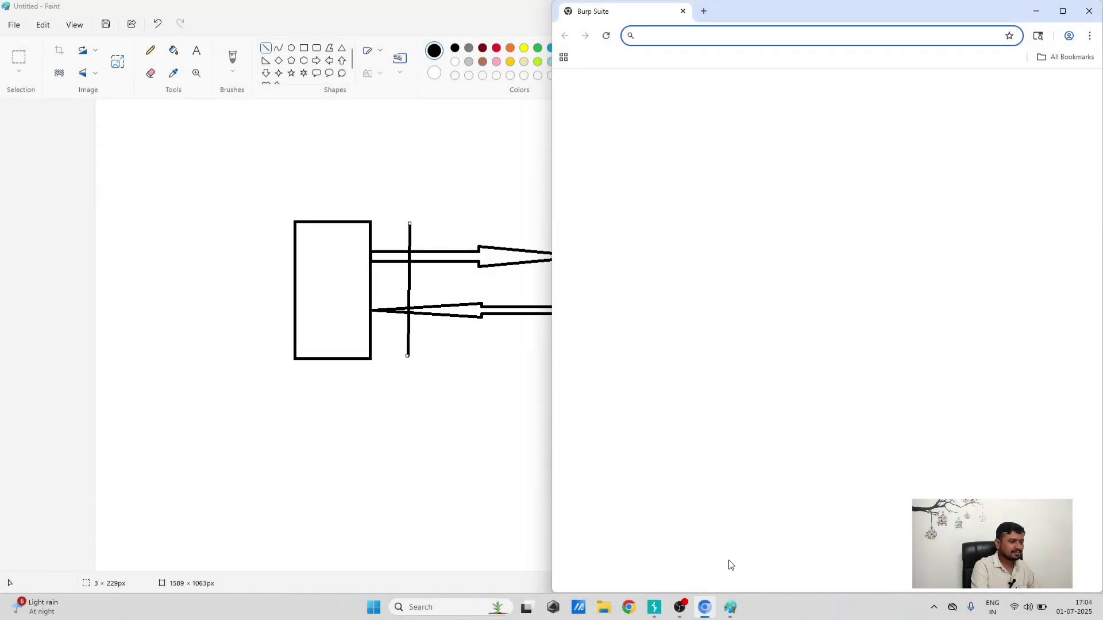
Step: Switch to Burp Suite and open the Proxy's HTTP history
click(655, 607)
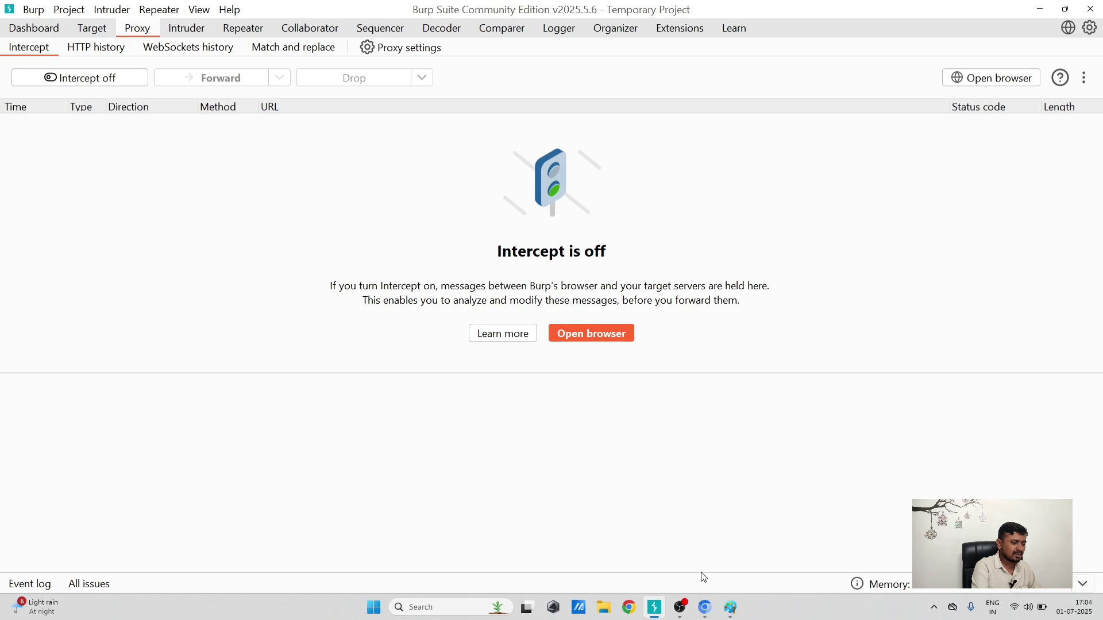
click(705, 608)
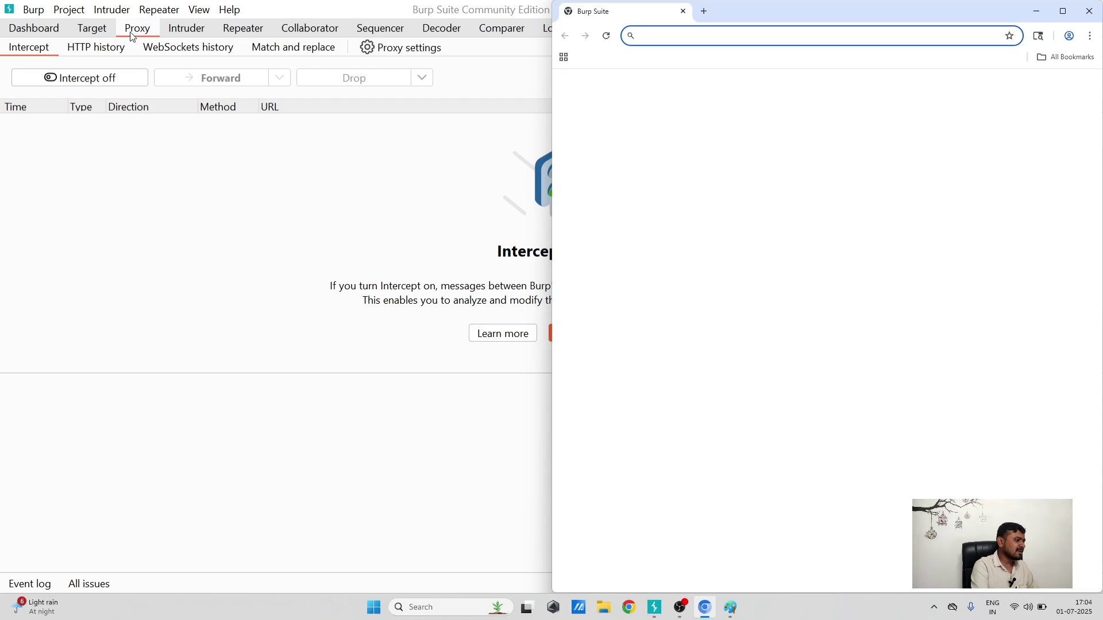
click(99, 51)
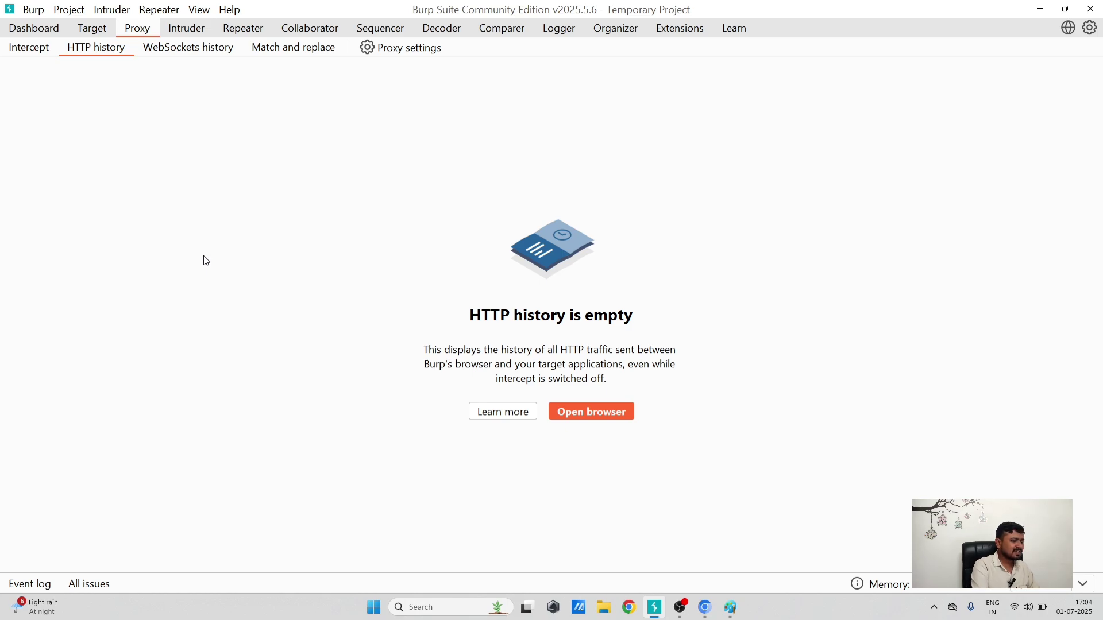
Step: Switch to Burp's browser and load knone.onrender.com
click(705, 610)
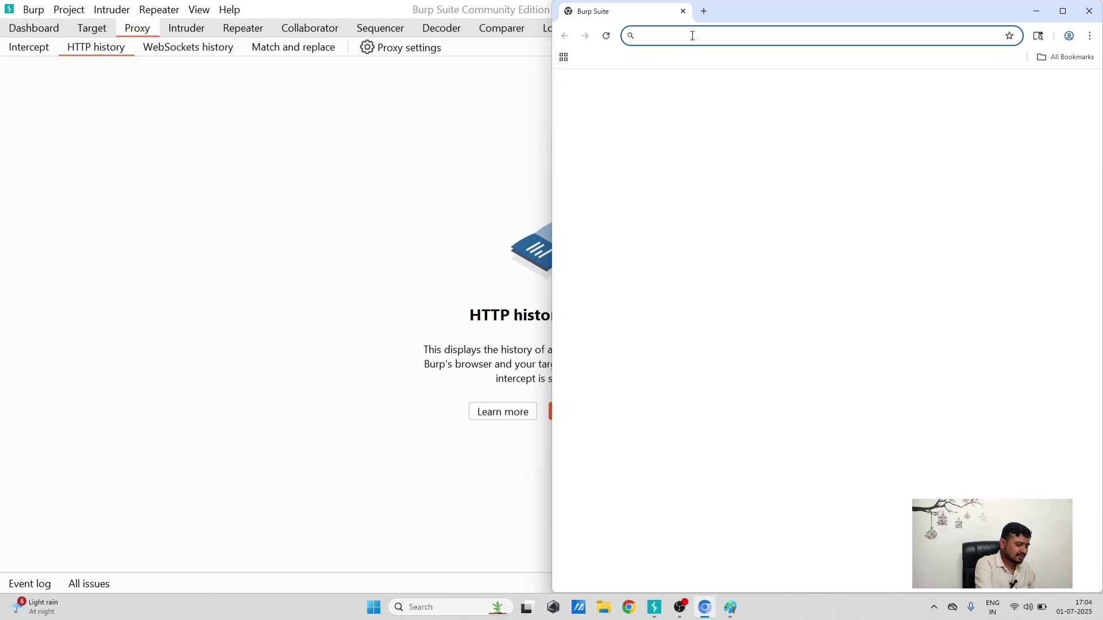
text(kn)
key(End)
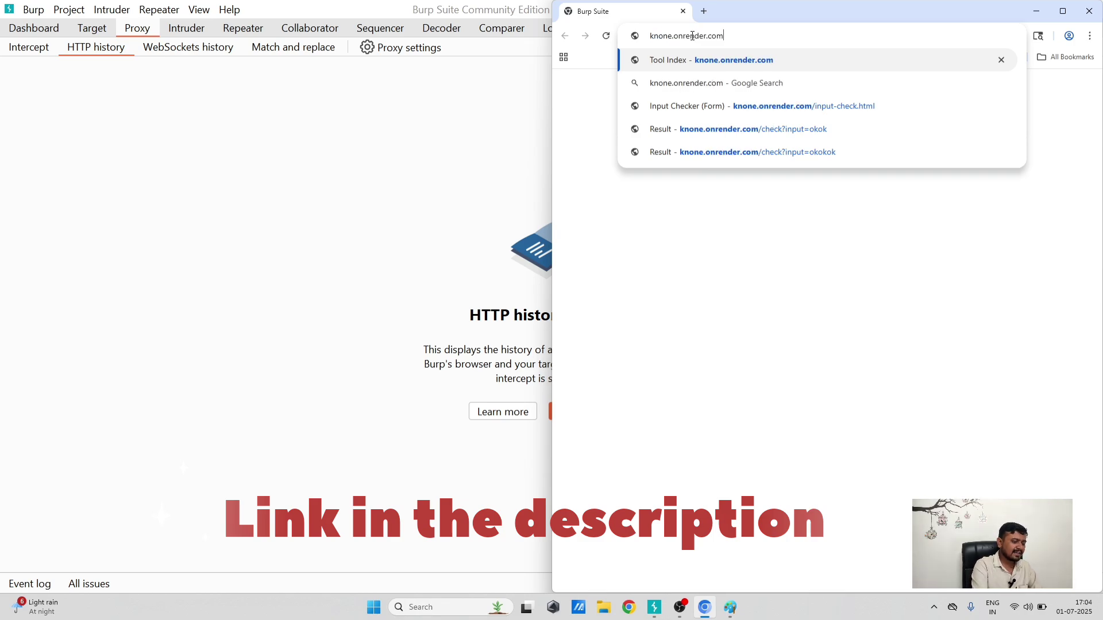
key(Return)
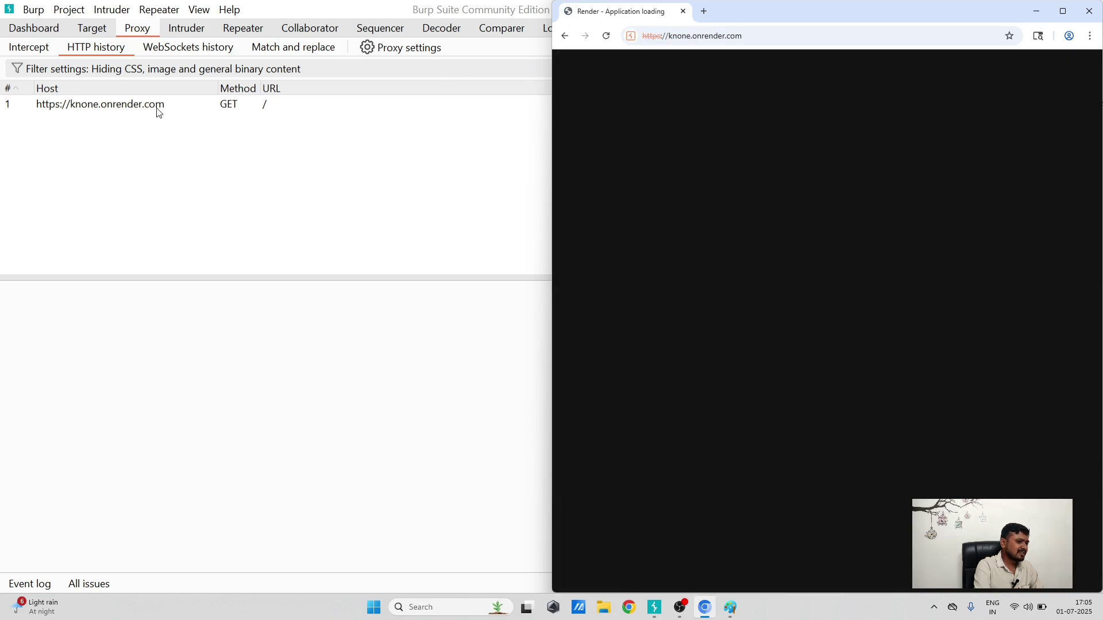
Step: Open the first GET / entry for knone.onrender.com in the HTTP history and enlarge the request and response area
click(155, 105)
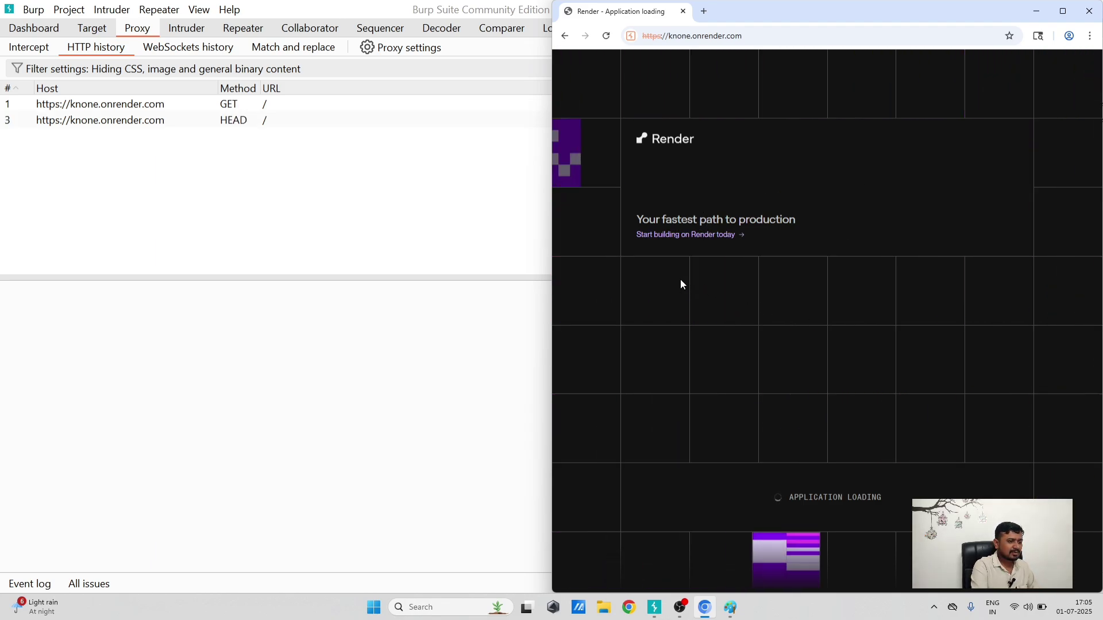
click(153, 122)
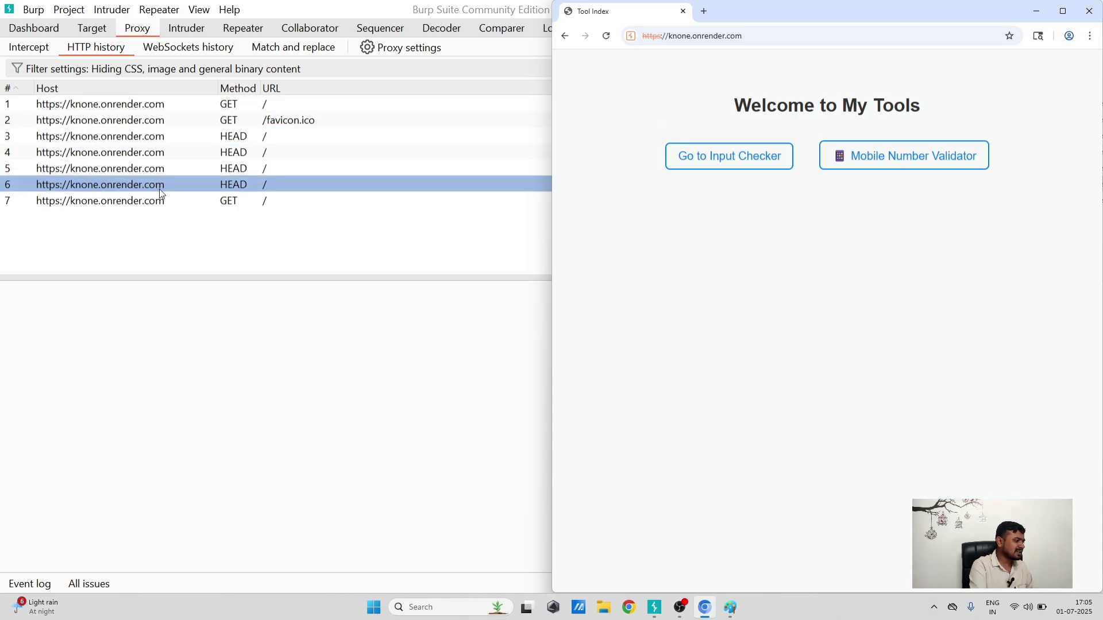
click(164, 106)
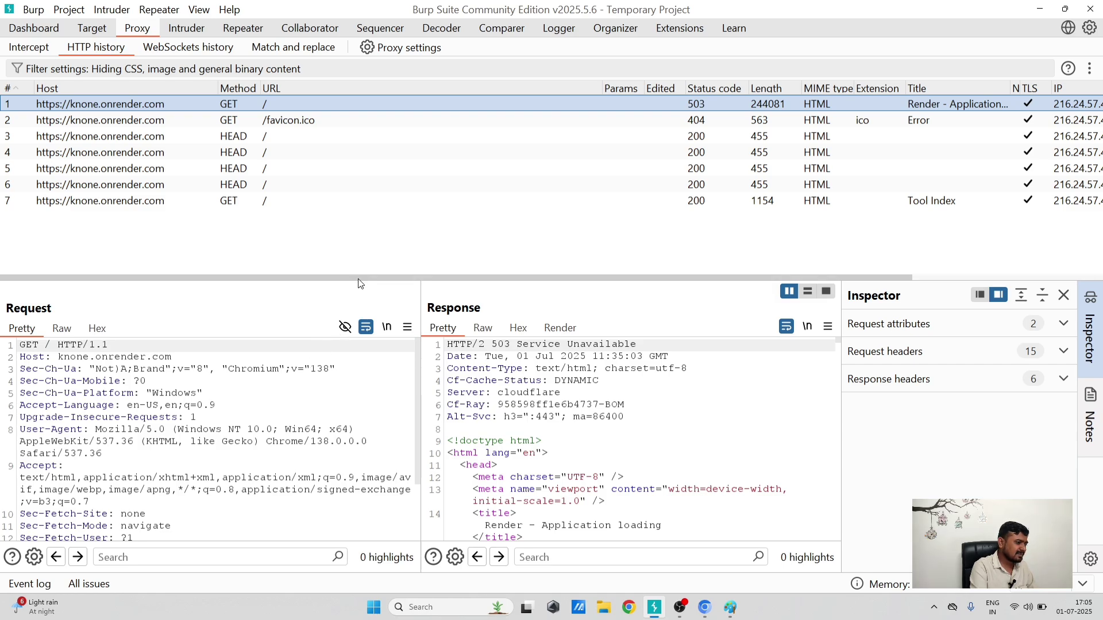
drag(359, 281, 360, 232)
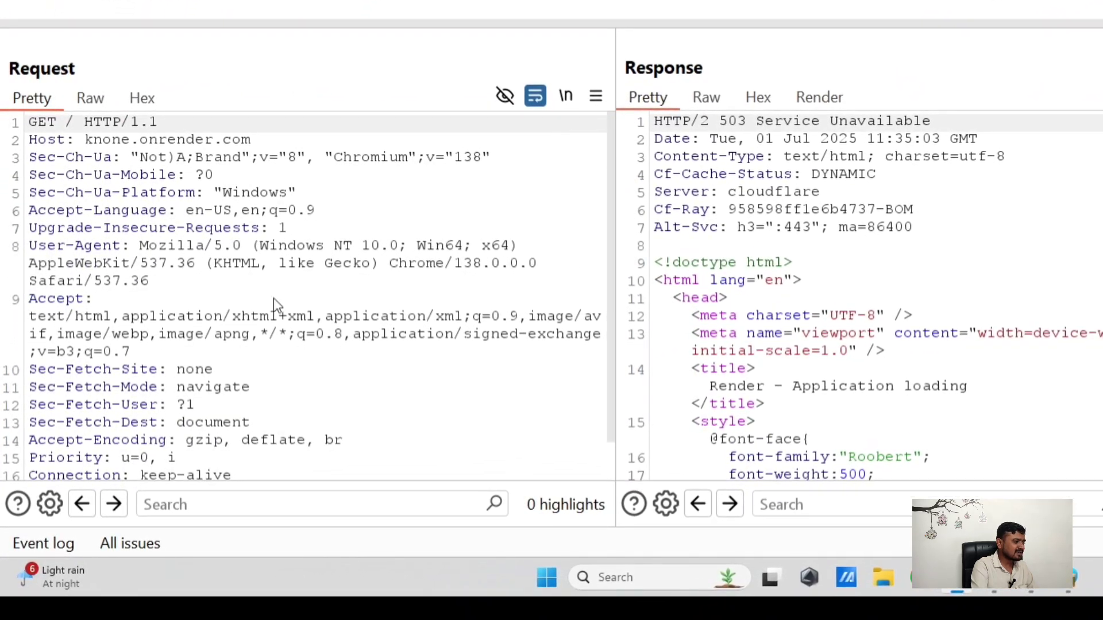
Step: Examine the first entry's request headers and response body, plus the remaining columns of the HTTP history table
scroll(167, 287, down, 1)
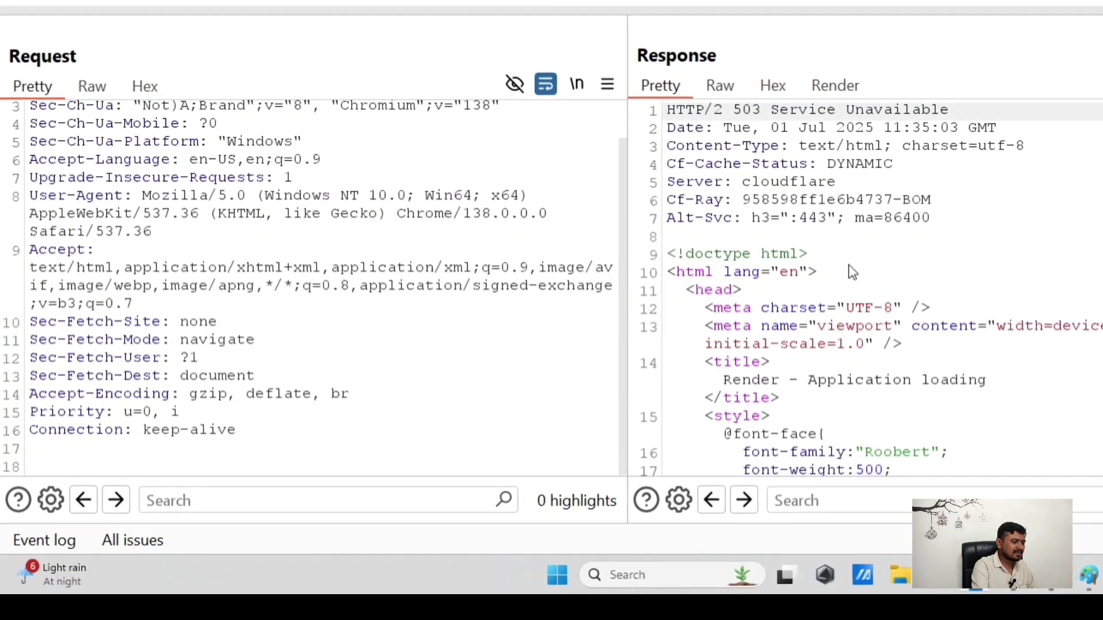
scroll(849, 264, down, 2)
scroll(853, 270, down, 10)
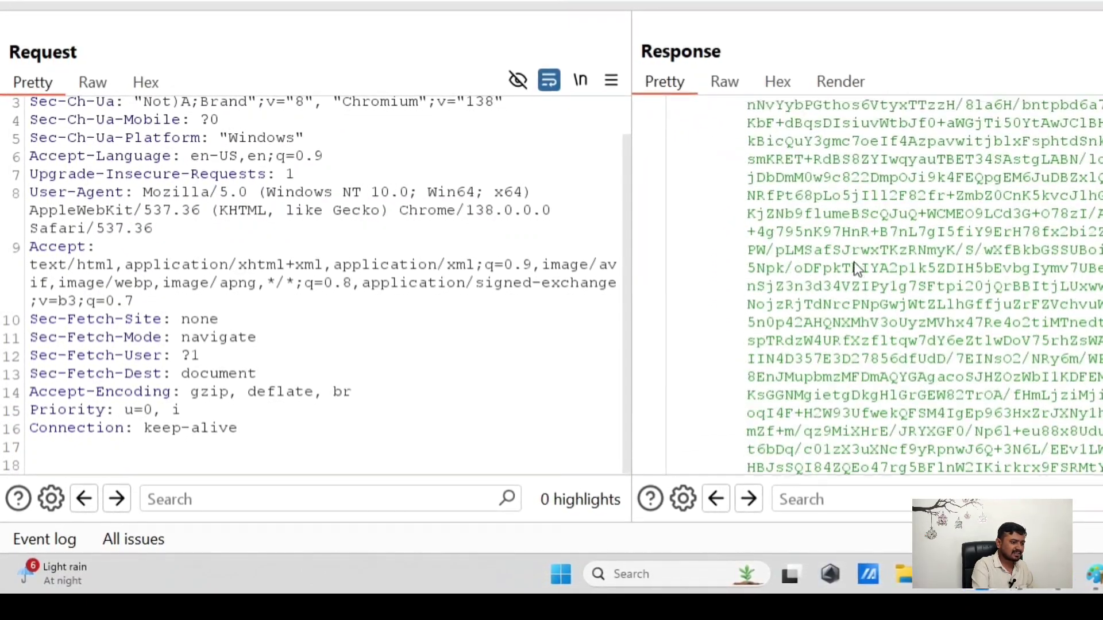
scroll(855, 261, up, 15)
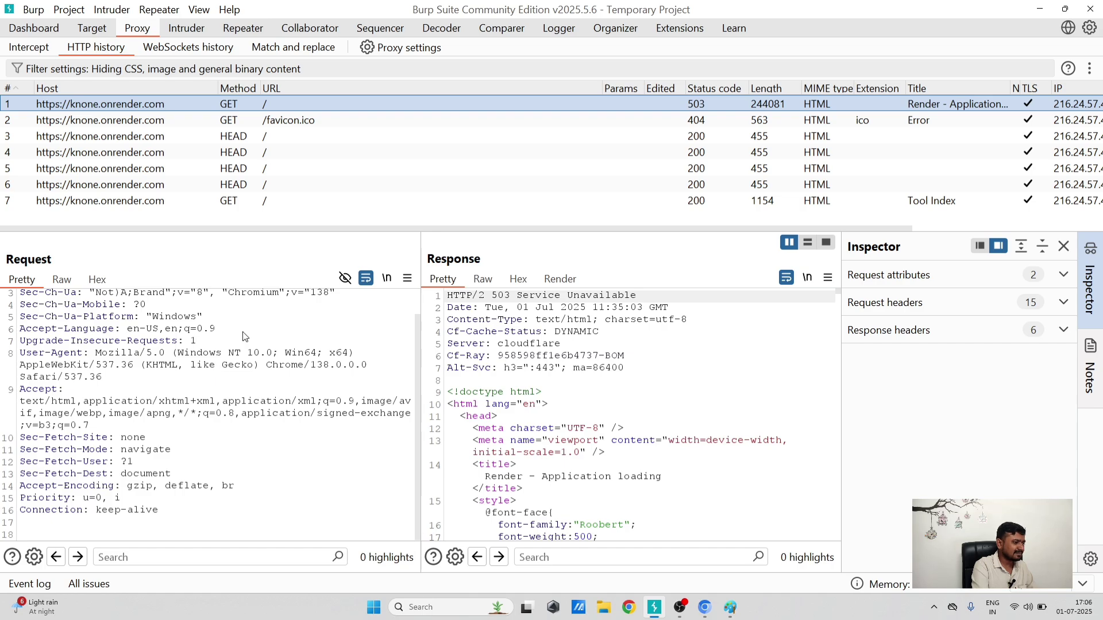
scroll(243, 337, up, 1)
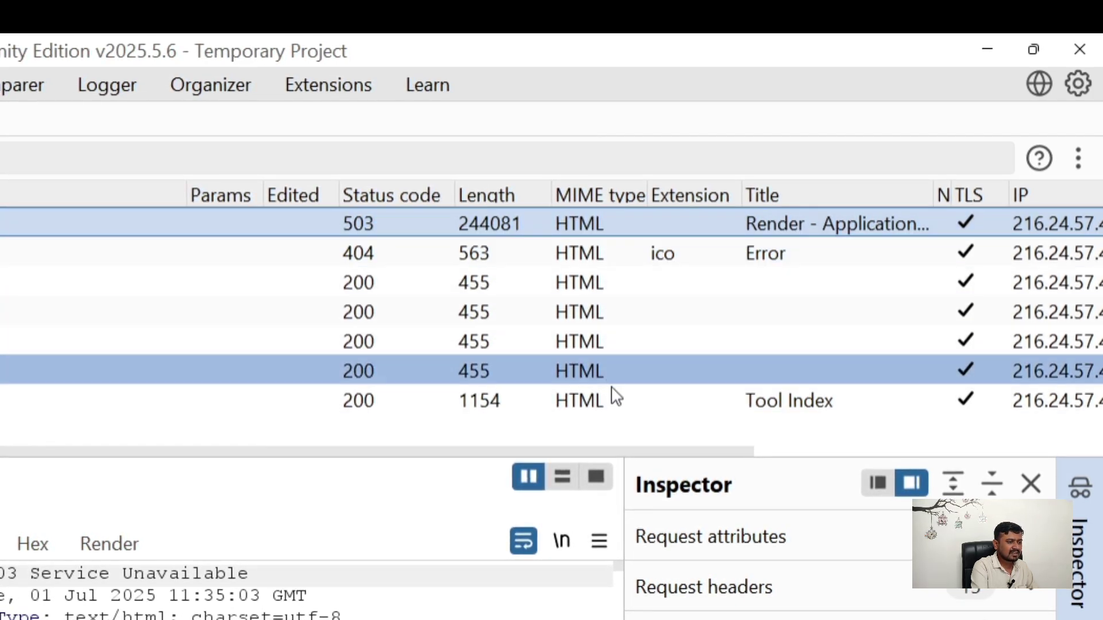
drag(384, 448, 727, 448)
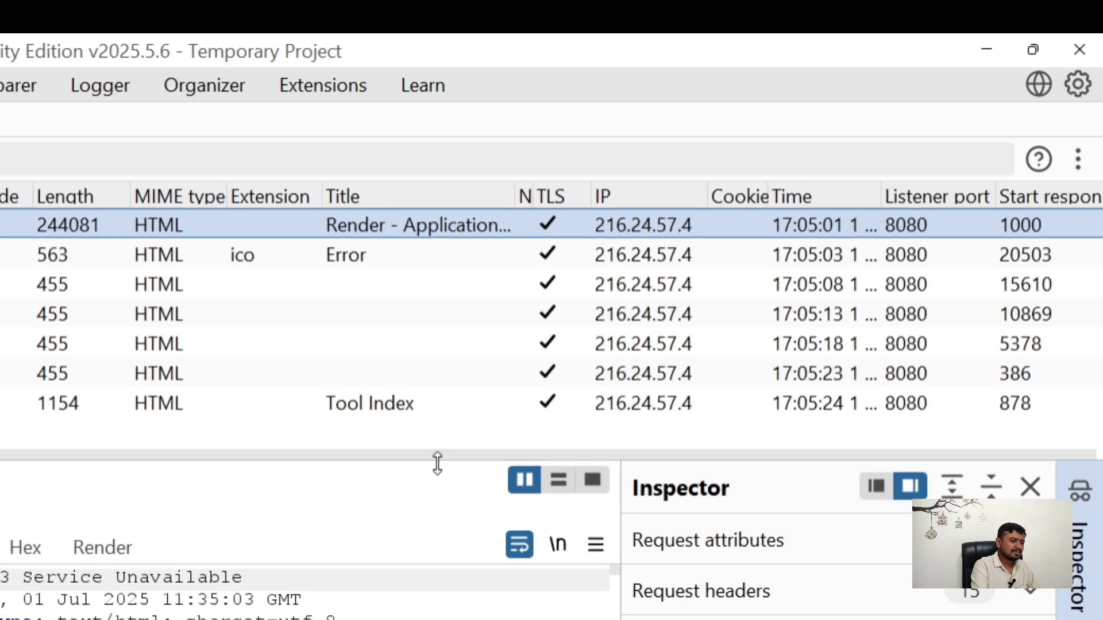
mouse_move(438, 459)
mouse_down()
mouse_move(608, 449)
mouse_move(161, 366)
mouse_move(113, 304)
mouse_up()
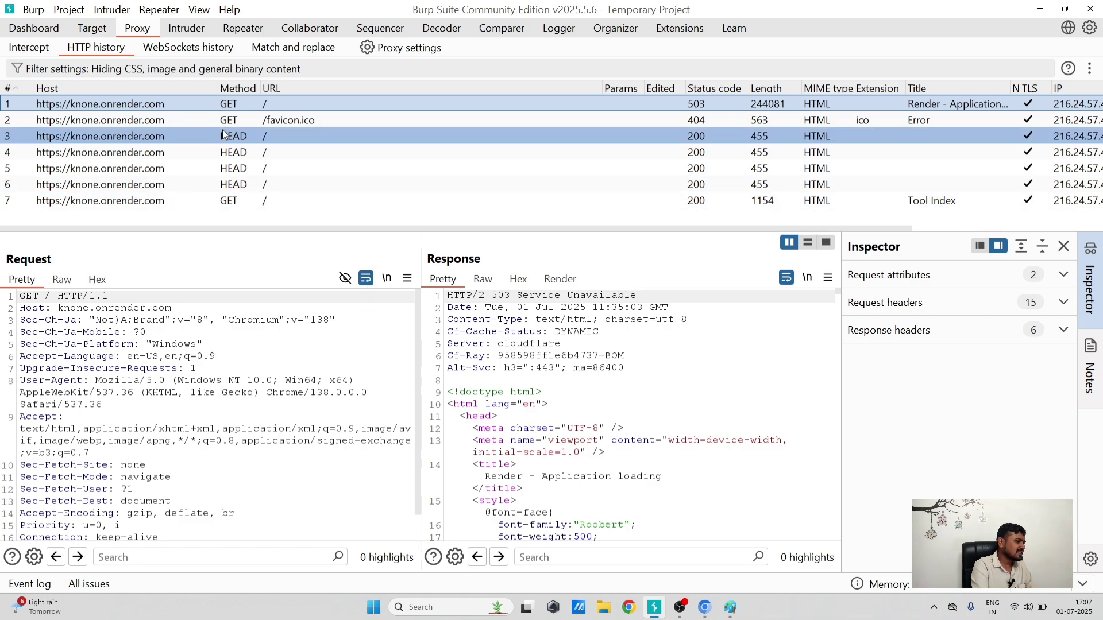
Step: Review the requests and responses of history entries 2 through 7, ending with the headers of the final GET / request
click(194, 130)
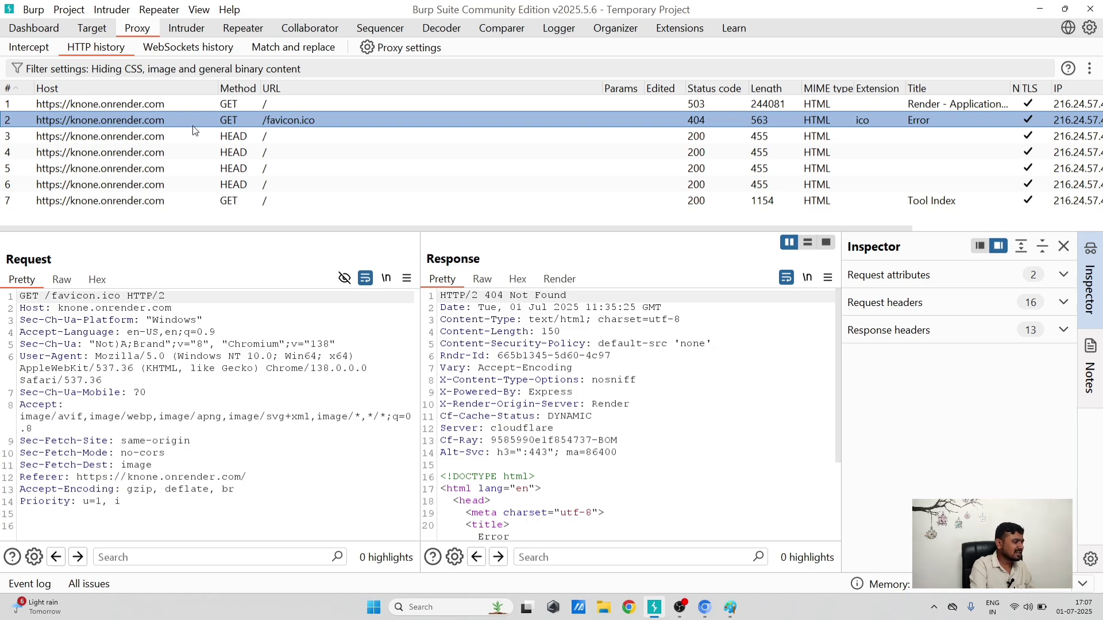
key(Down)
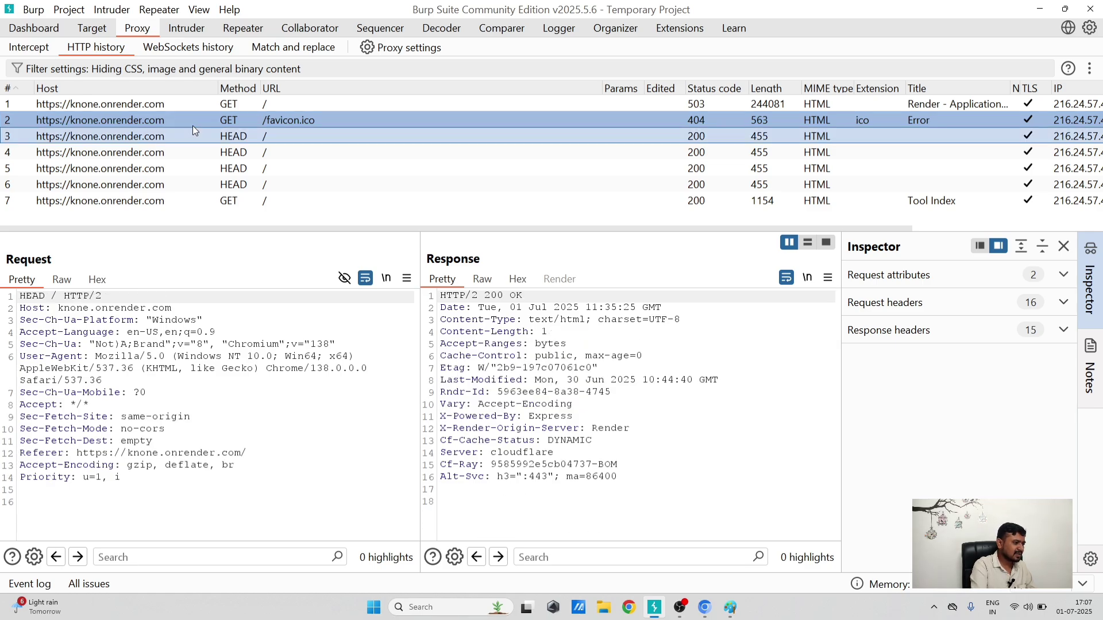
key(Down)
key(Down)
key(Down)
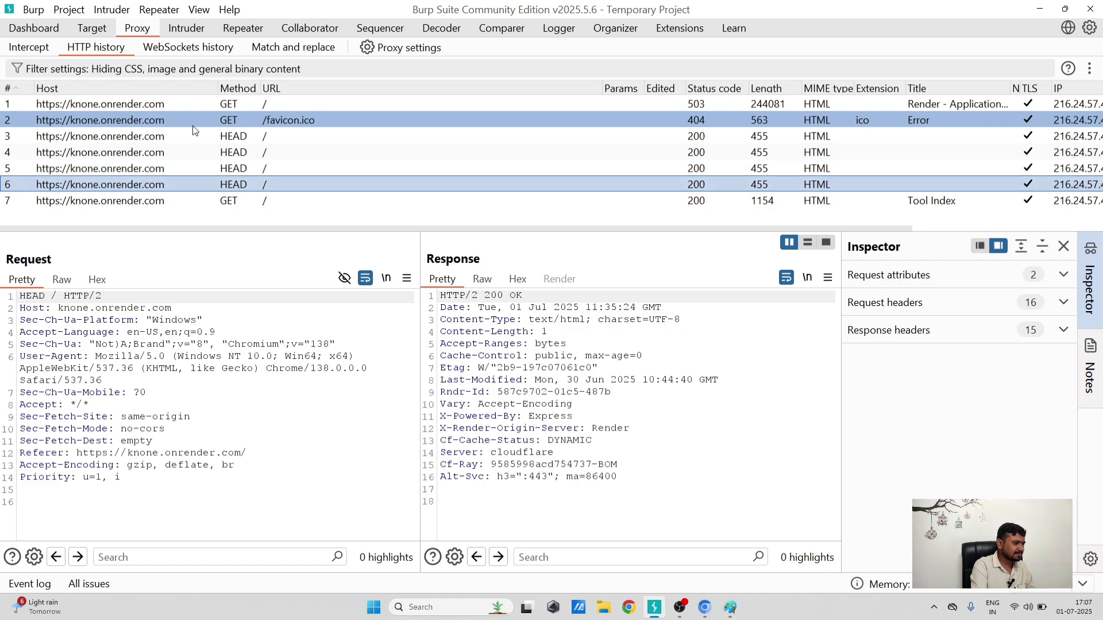
key(Down)
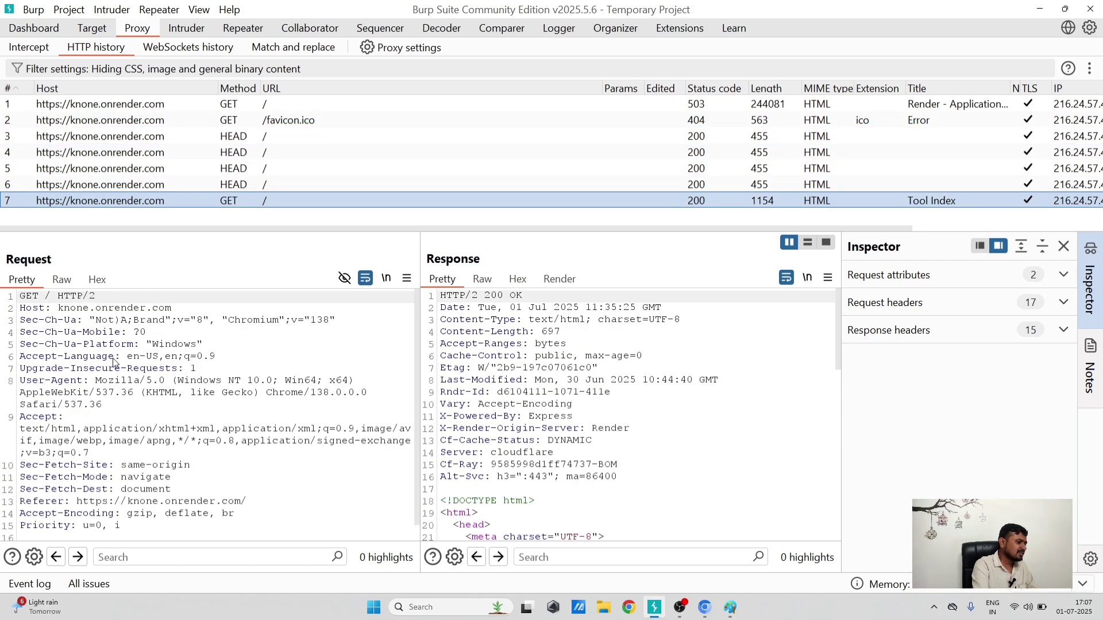
scroll(181, 398, down, 1)
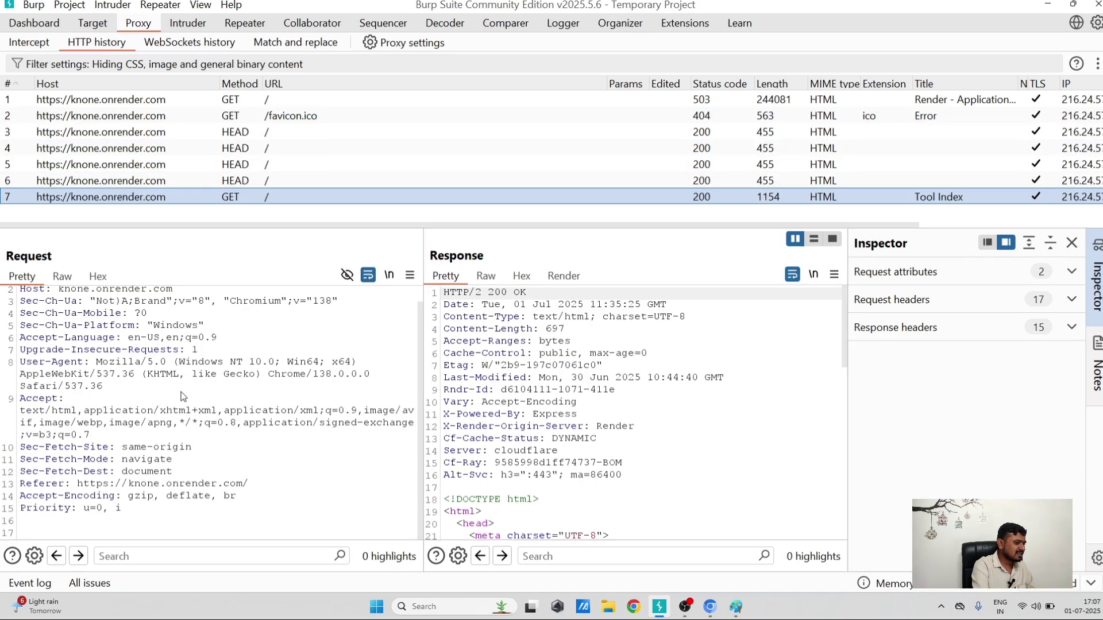
Step: Examine the response headers and HTML body of history entry 7, down to its closing html tag
scroll(890, 297, down, 7)
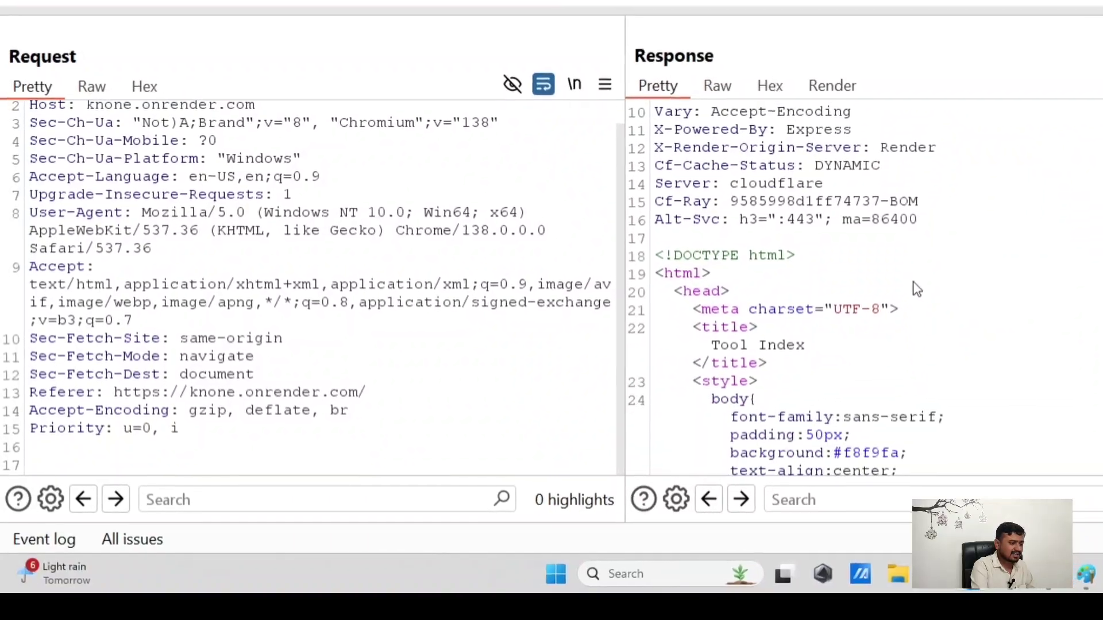
scroll(945, 276, down, 4)
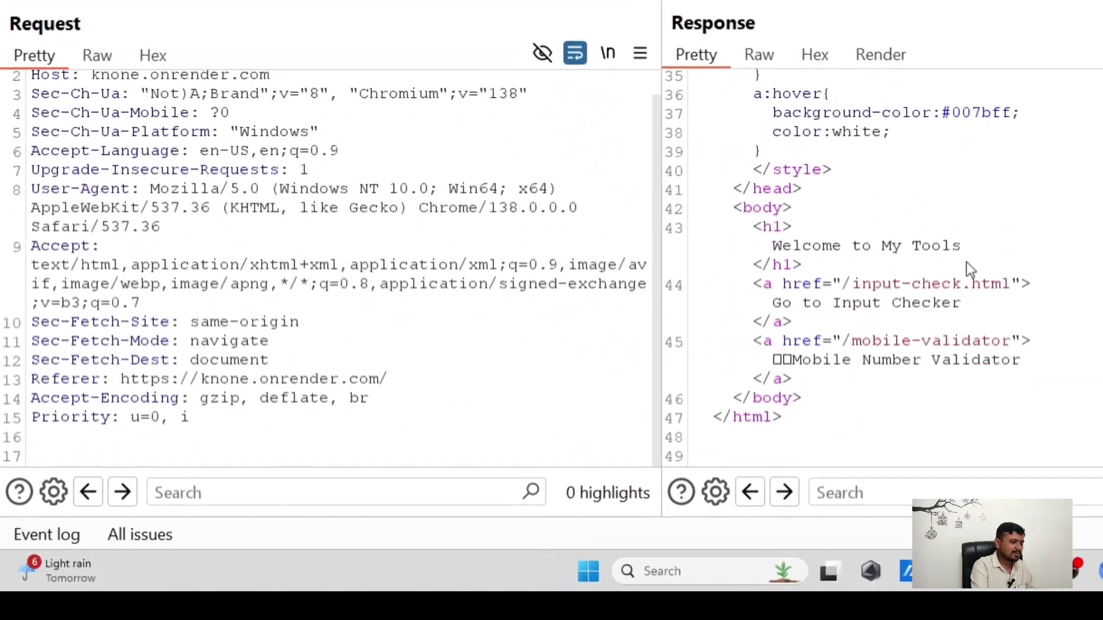
scroll(971, 265, up, 8)
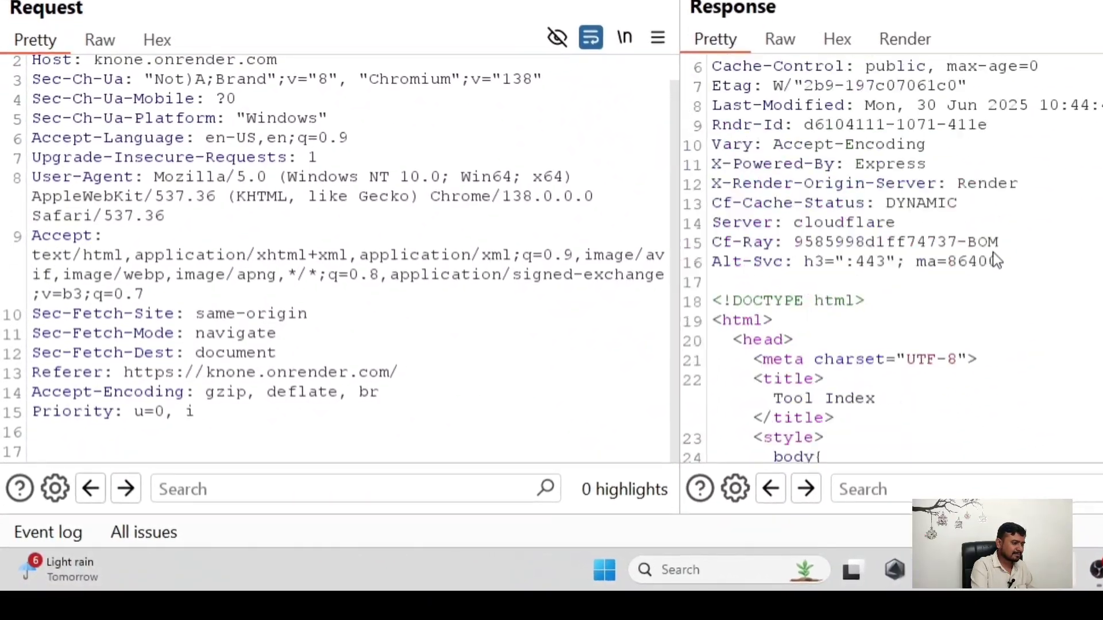
scroll(995, 260, up, 2)
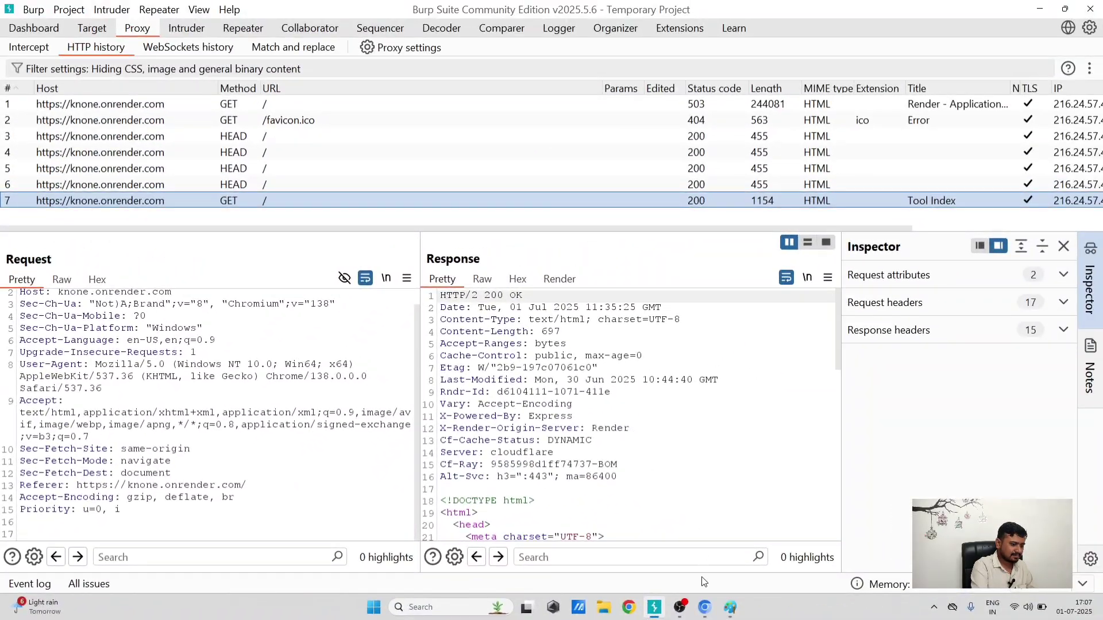
Step: Reload knone.onrender.com in Burp's browser and open the resulting GET / entry, number 8, in the HTTP history
click(711, 604)
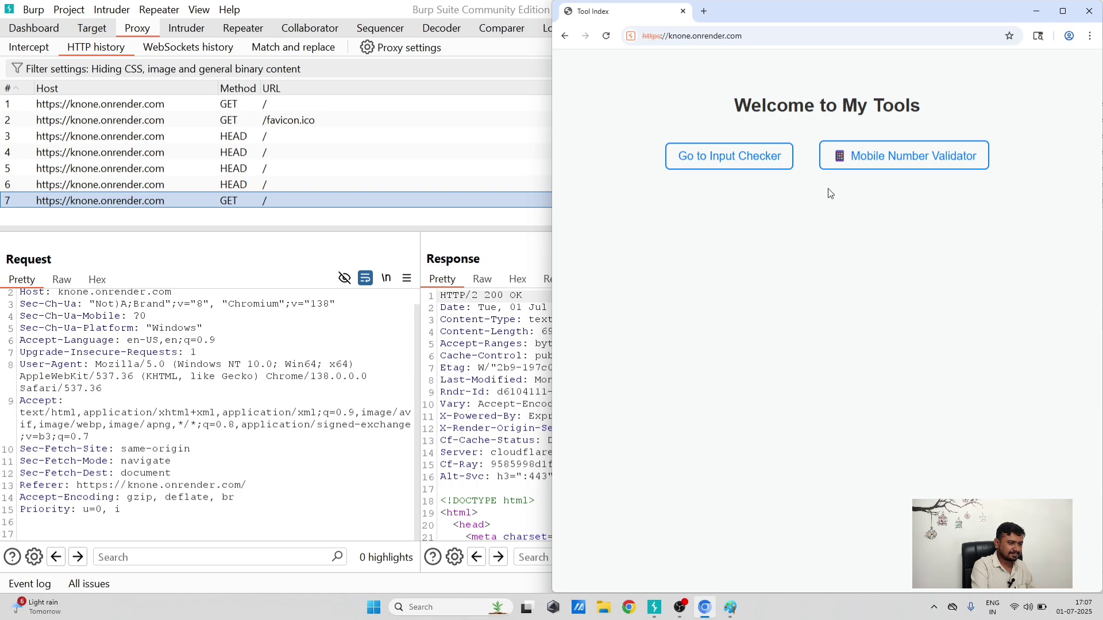
scroll(267, 171, right, 5)
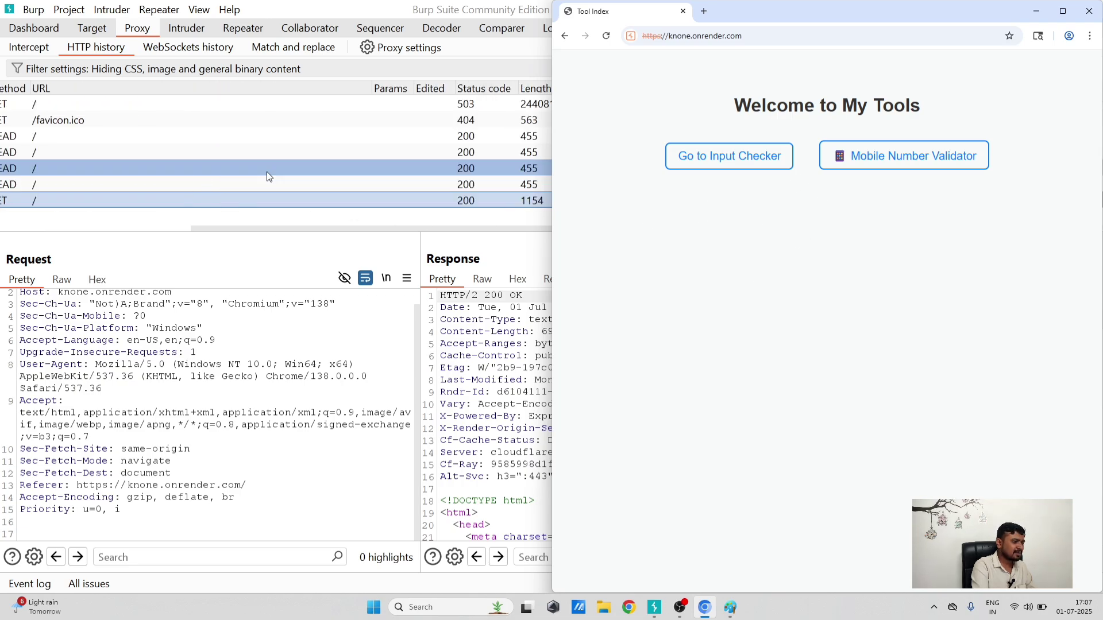
drag(250, 229, 1, 215)
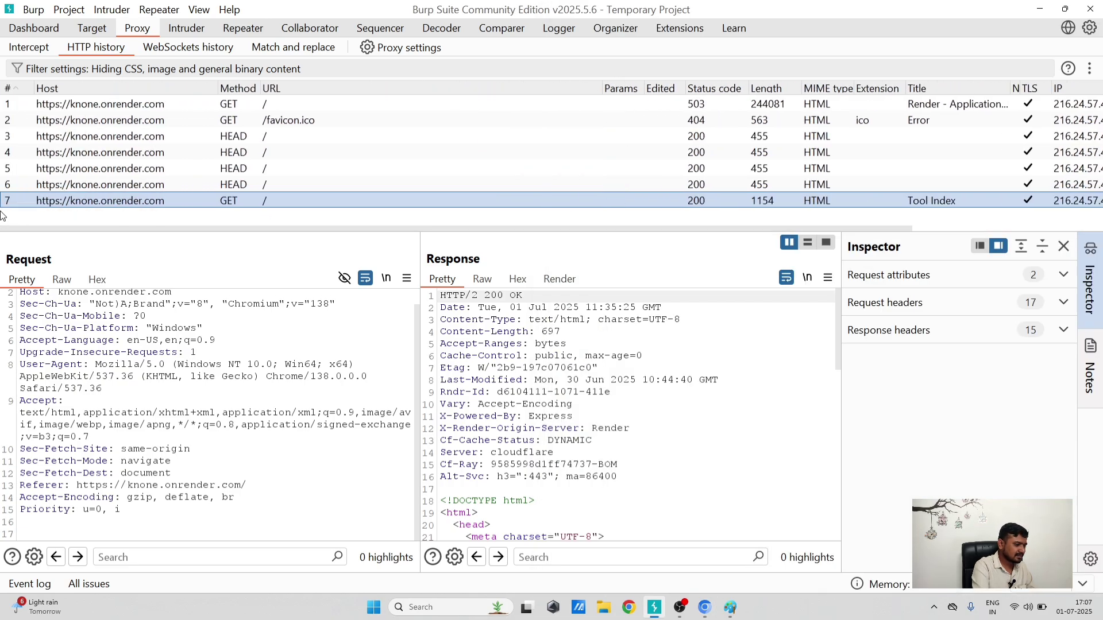
click(704, 607)
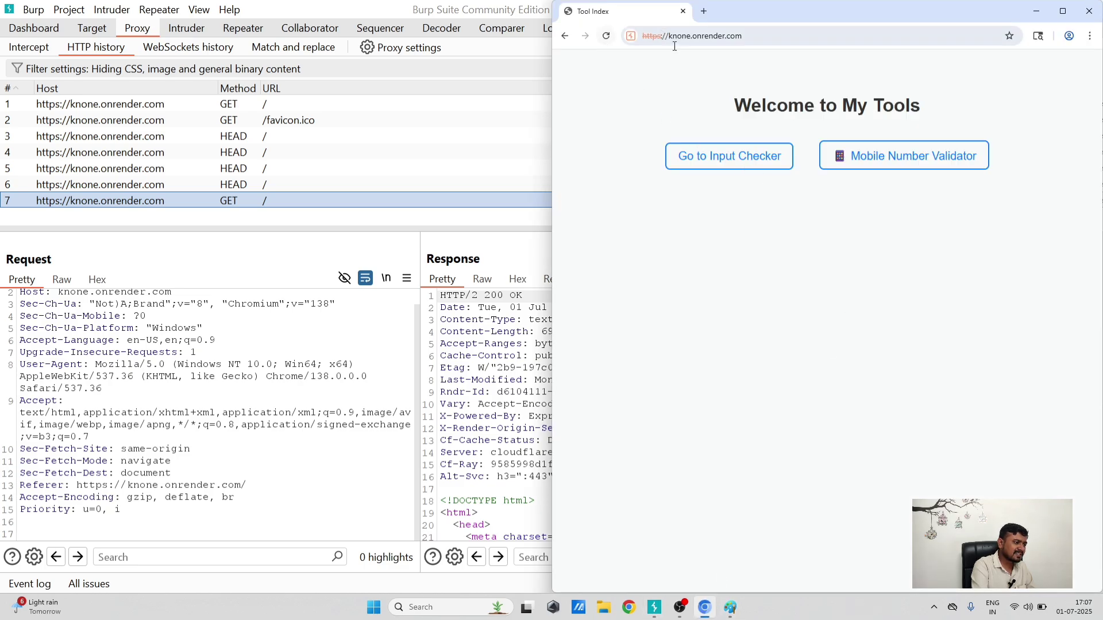
click(79, 205)
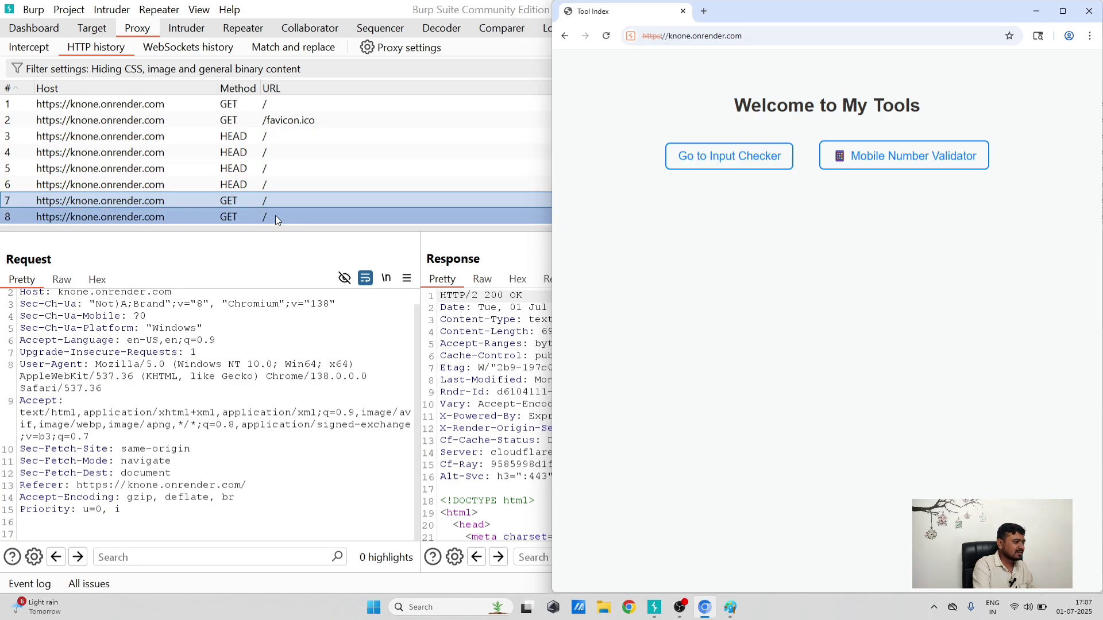
scroll(194, 215, right, 3)
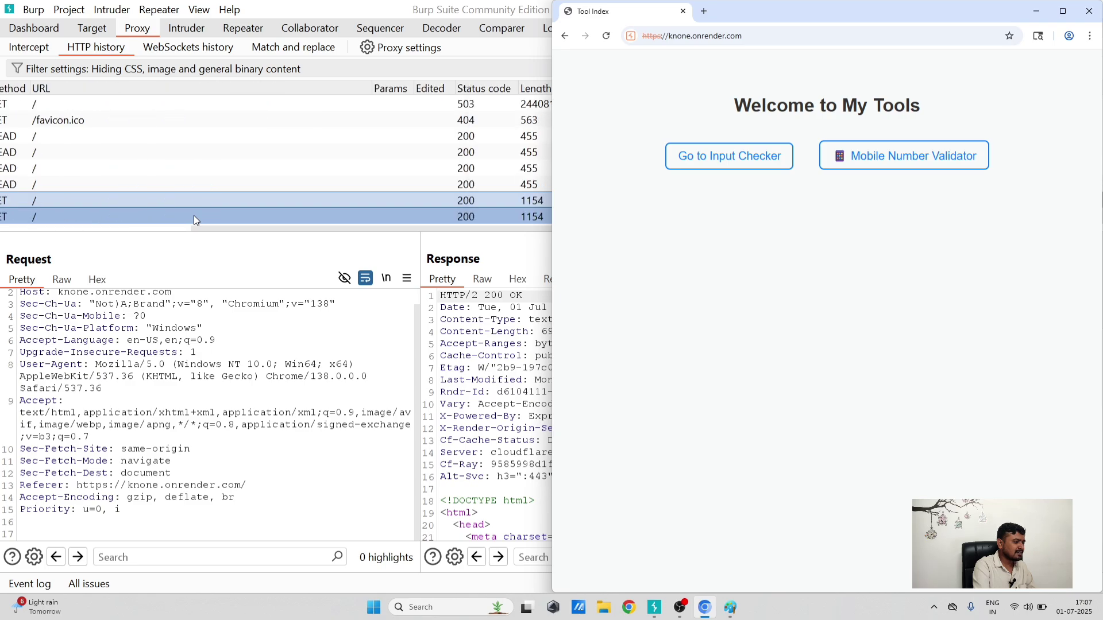
scroll(194, 216, left, 3)
click(148, 217)
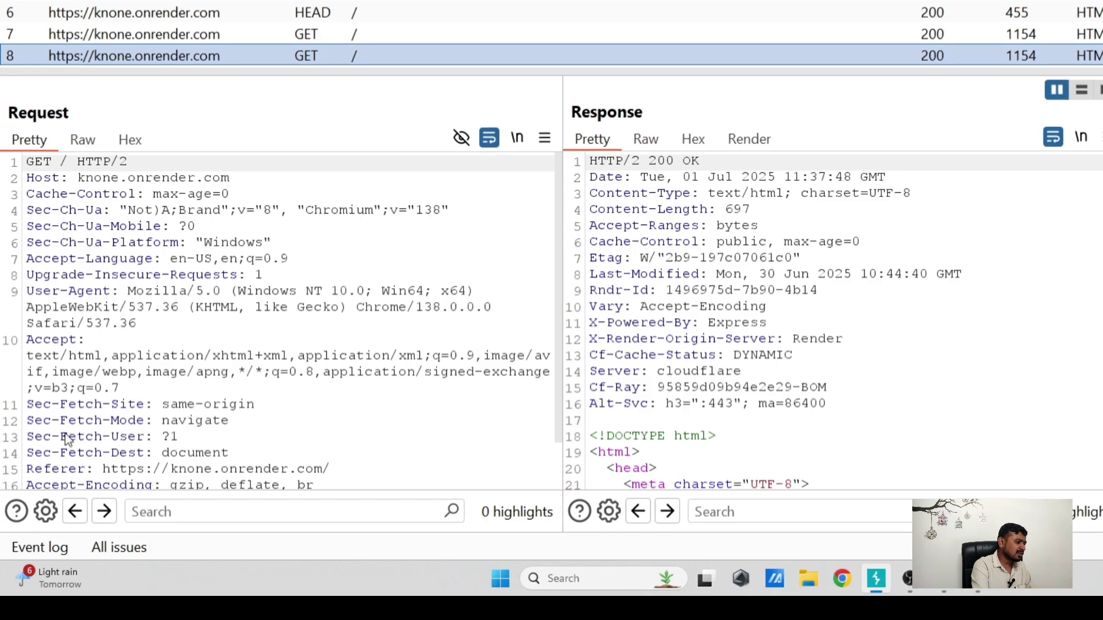
Step: Examine entry 8's request headers, highlighting the Host value knone.onrender.com, and read through its response body
scroll(190, 307, down, 1)
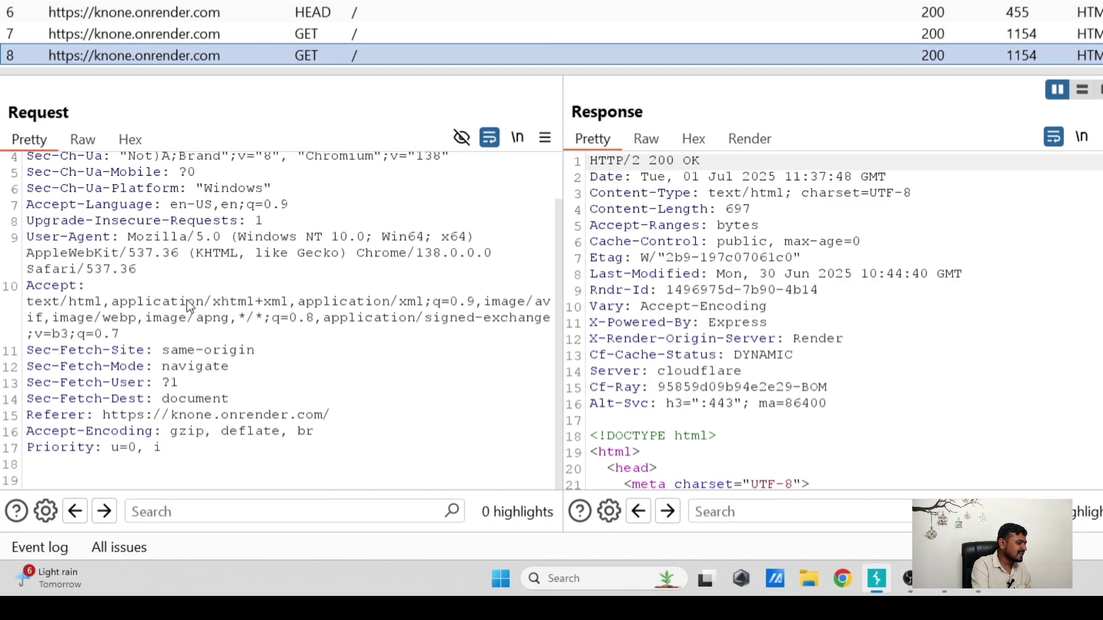
scroll(191, 308, up, 1)
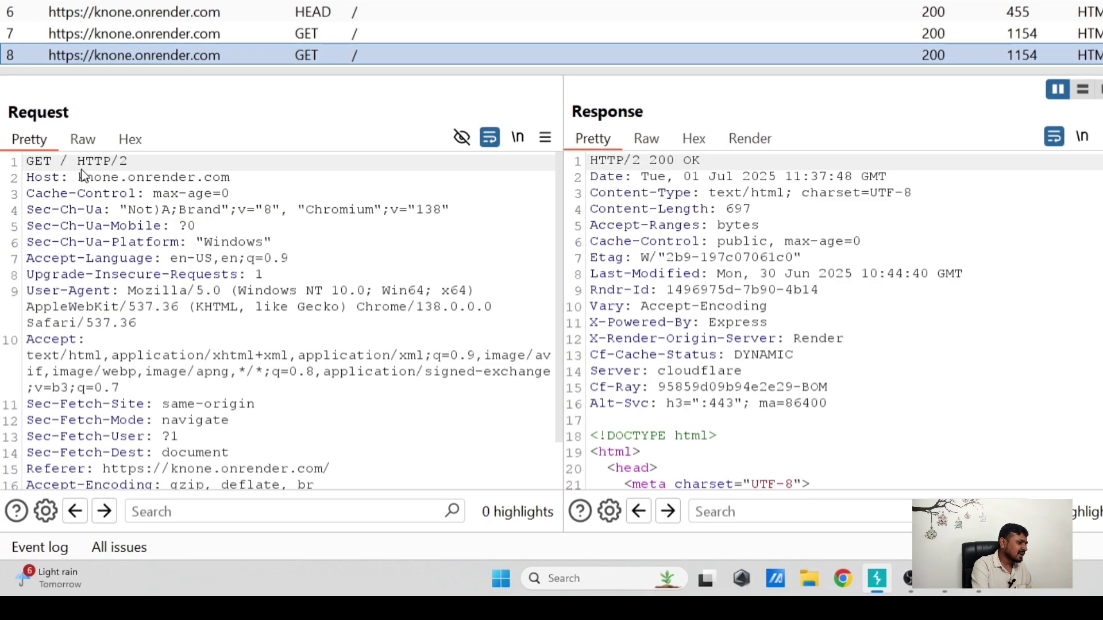
drag(78, 177, 222, 179)
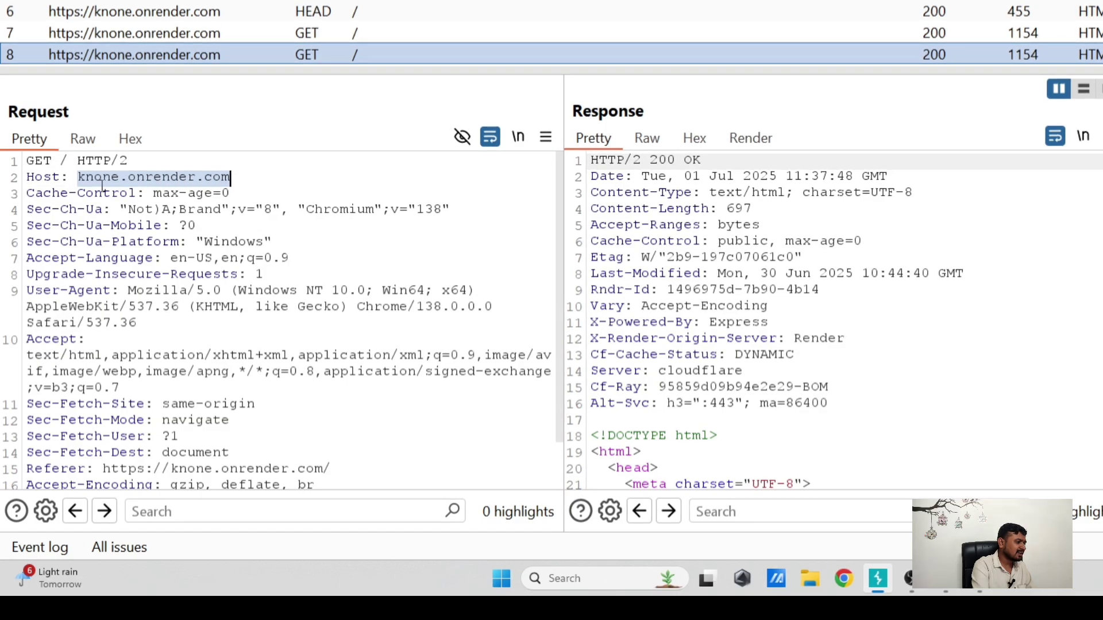
click(69, 160)
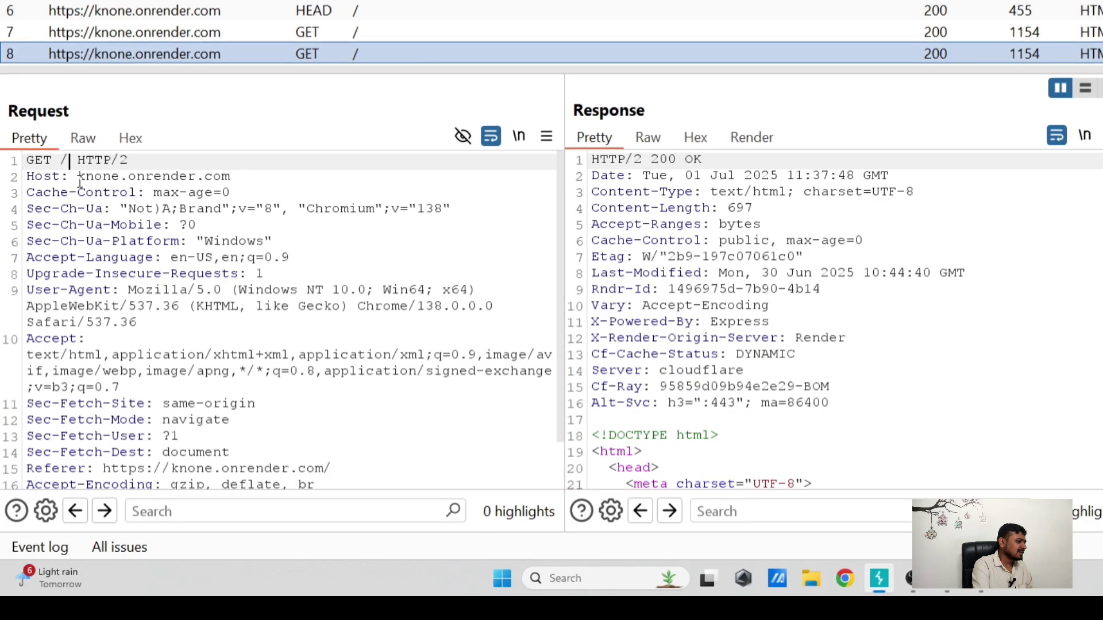
drag(80, 178, 232, 176)
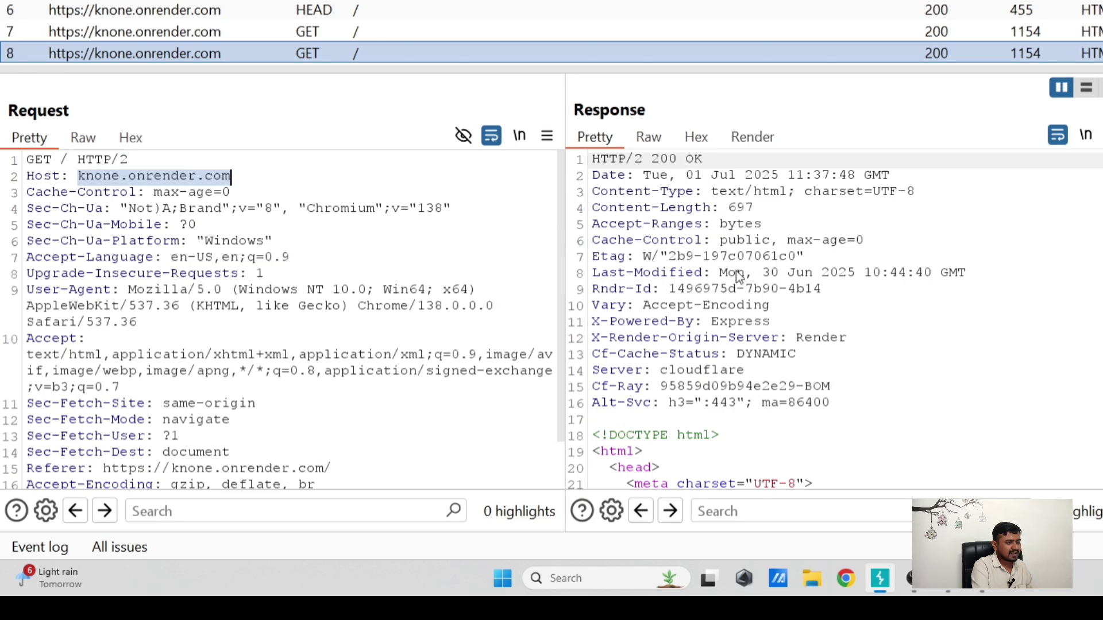
scroll(736, 271, down, 12)
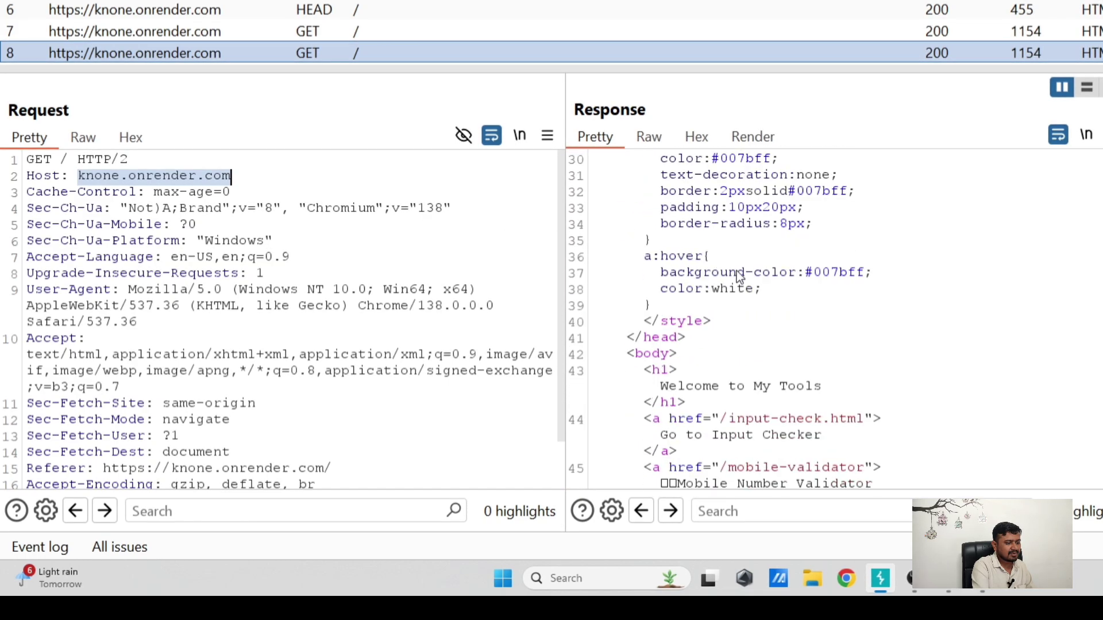
scroll(736, 271, up, 12)
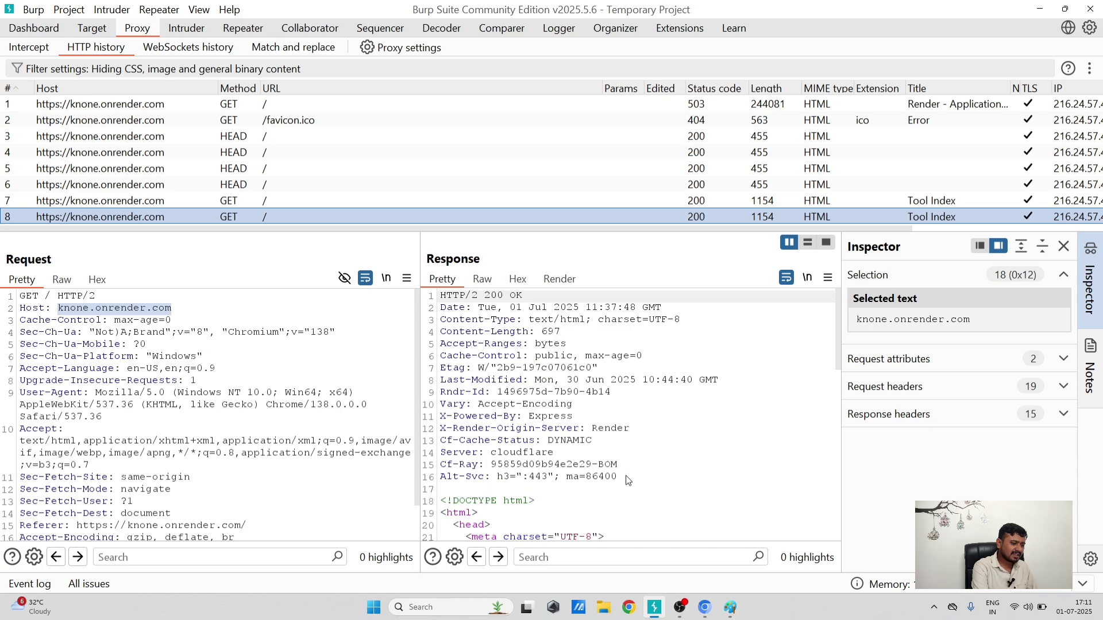
Step: Arrange Burp's browser and the Burp Suite window side by side, and close the Inspector panel
click(705, 607)
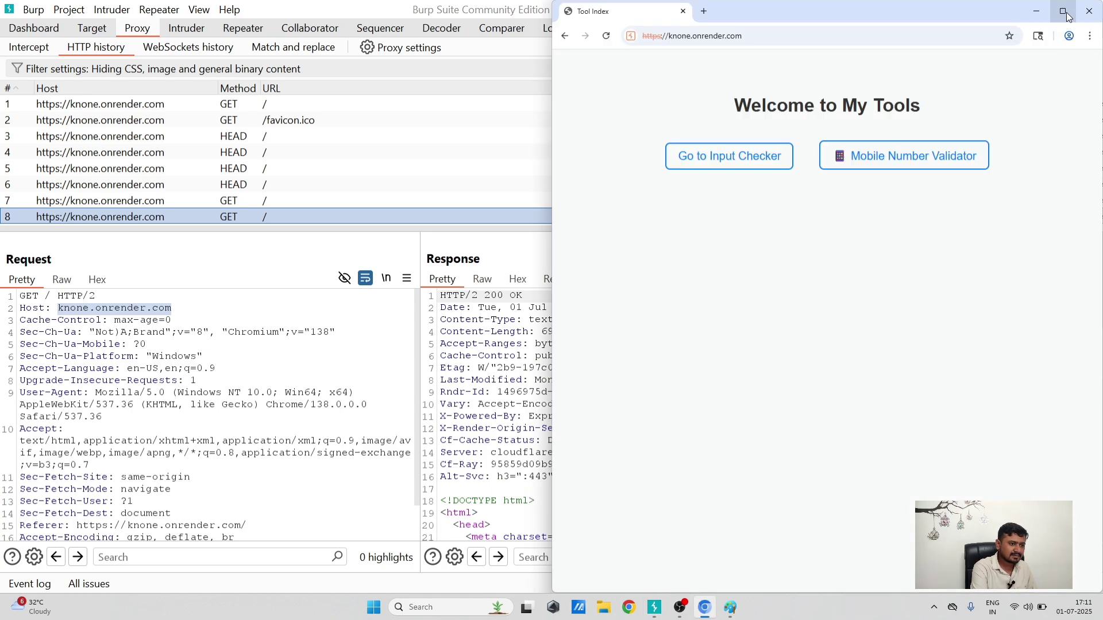
mouse_move(1067, 16)
click(924, 49)
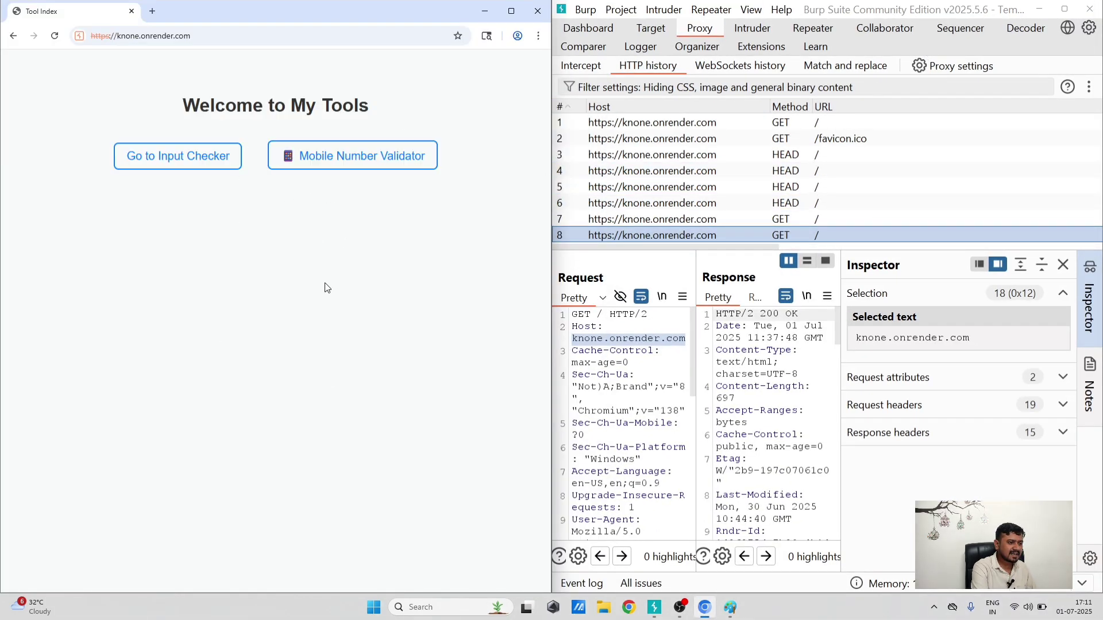
click(1063, 265)
scroll(817, 219, right, 5)
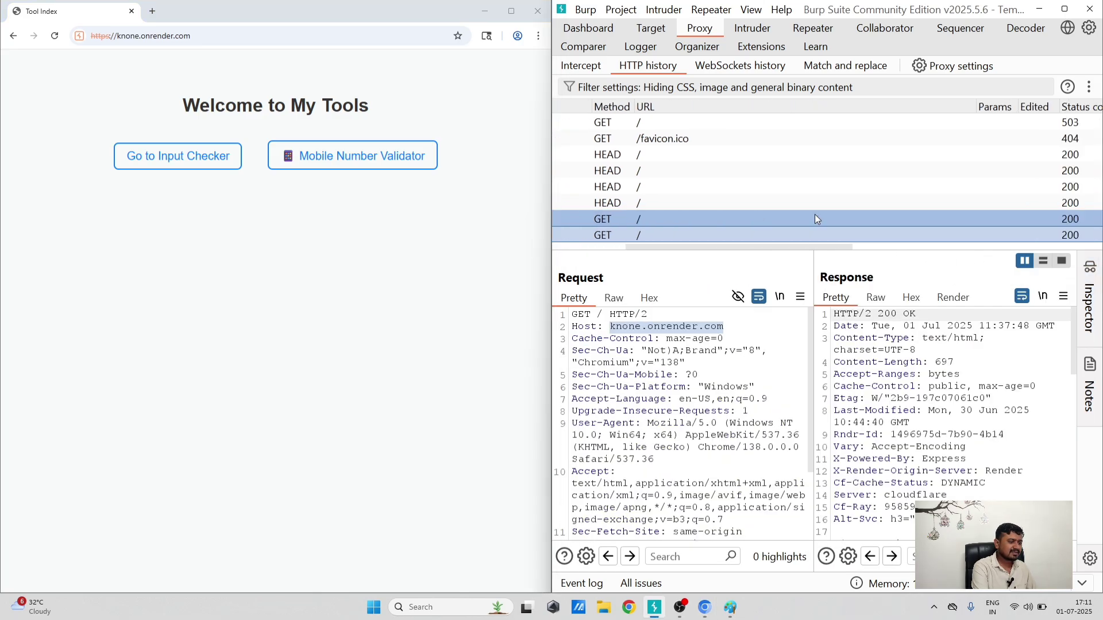
scroll(818, 219, left, 5)
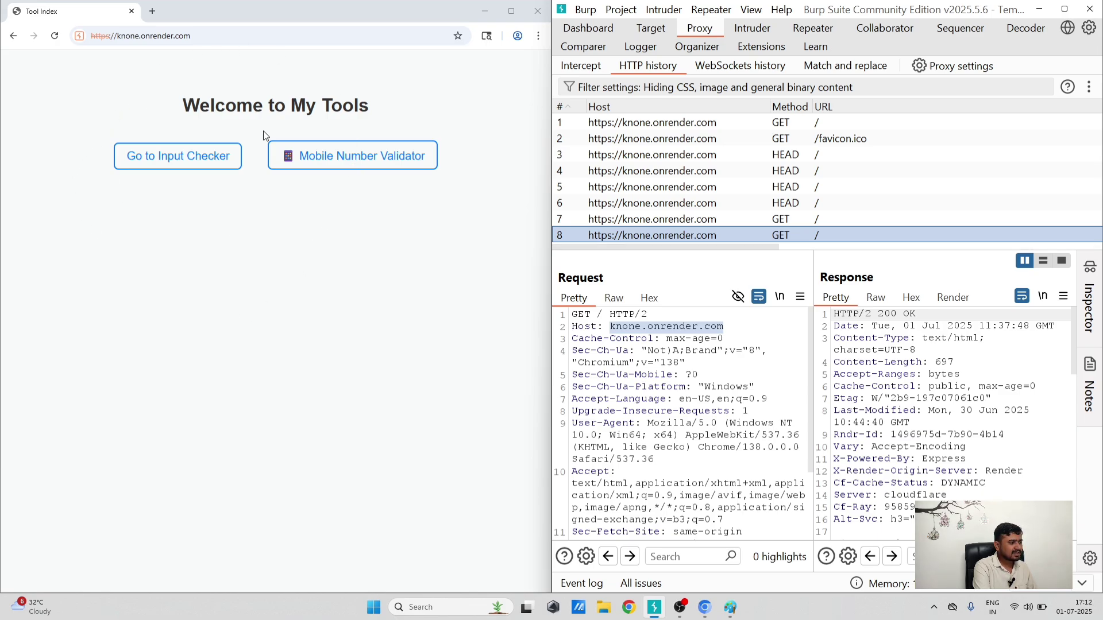
Step: Open the Input Checker page from the site's home page and select its GET /input-check.html entry in the HTTP history
click(187, 163)
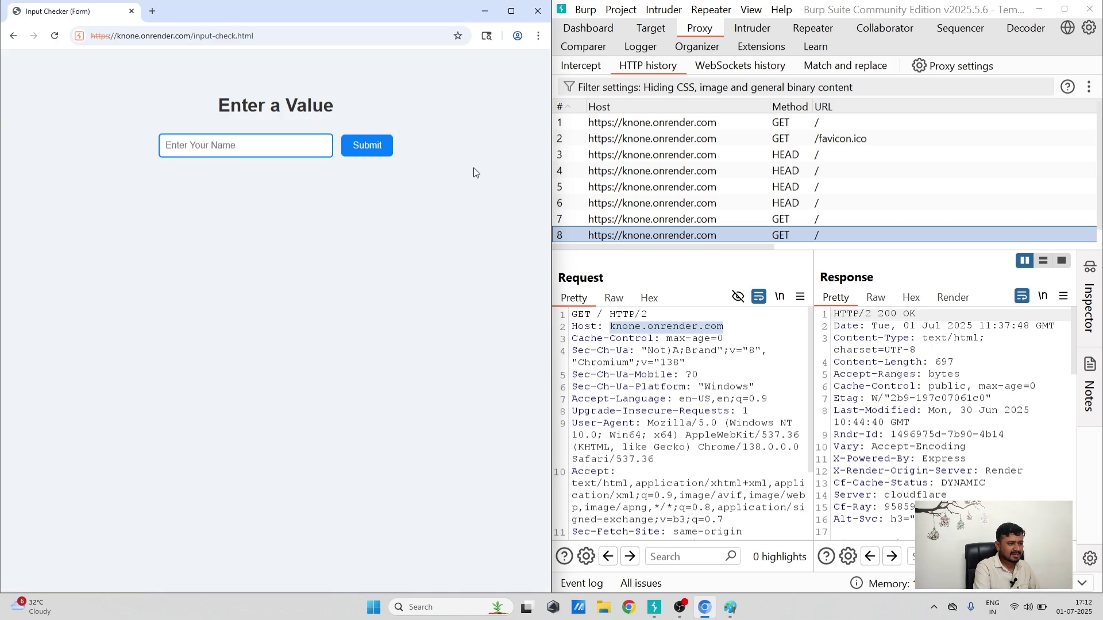
click(653, 233)
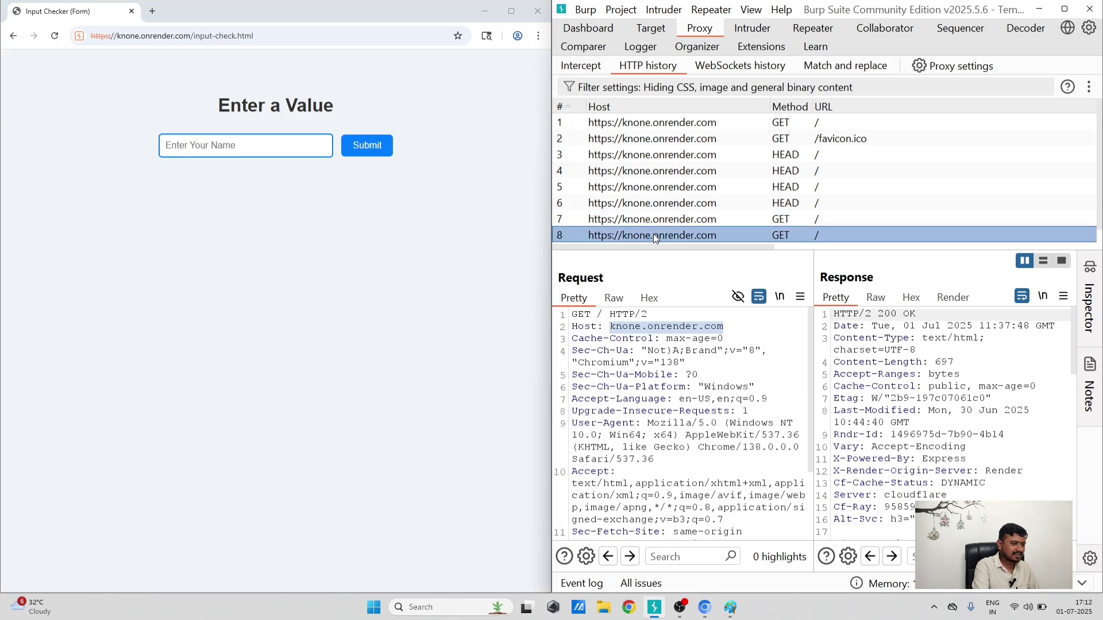
click(653, 235)
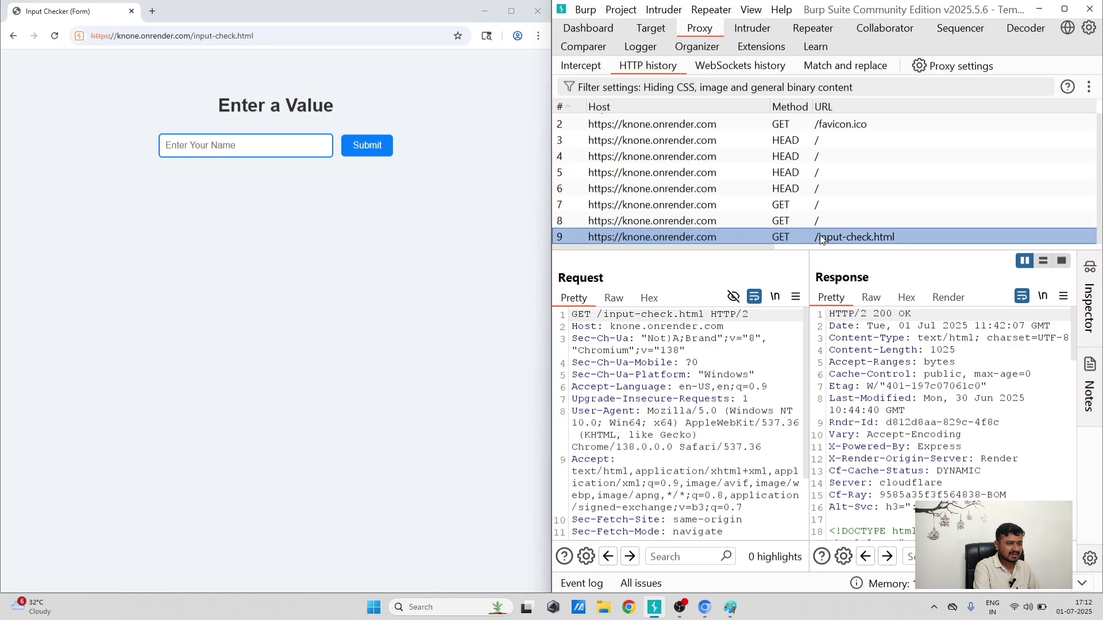
click(672, 236)
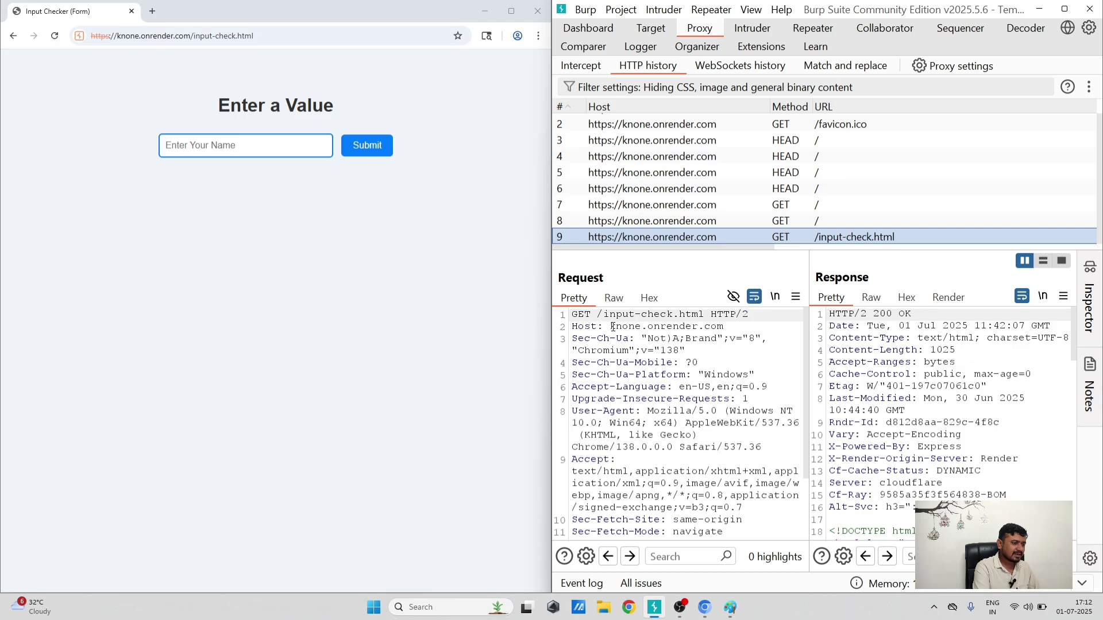
Step: Highlight the Host value knone.onrender.com and the input-check.html path in the request to examine them
drag(610, 327, 724, 328)
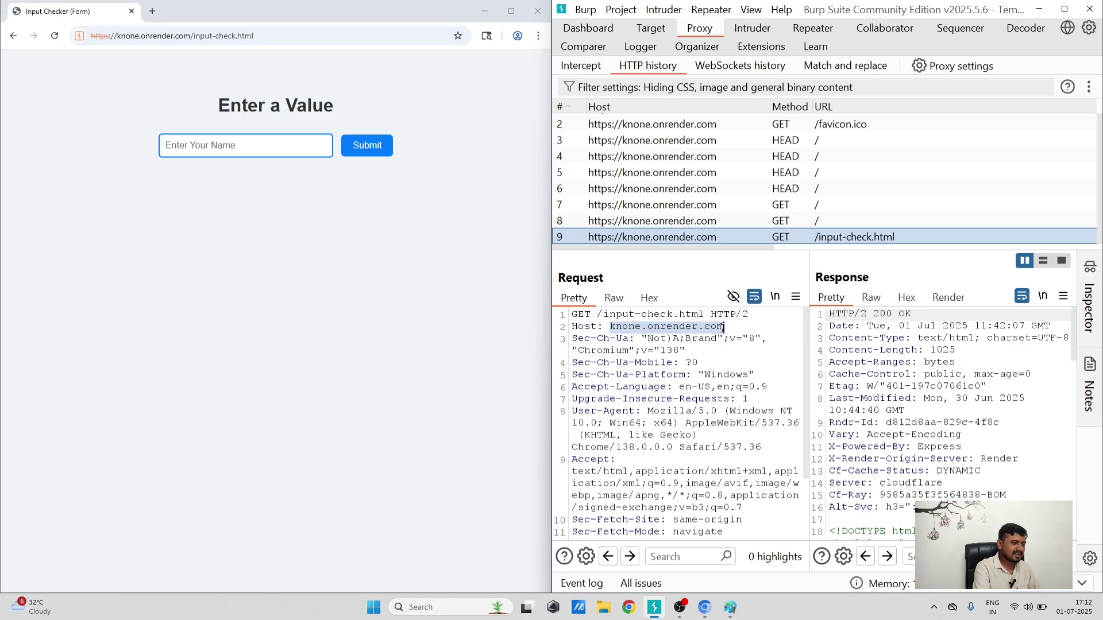
click(599, 316)
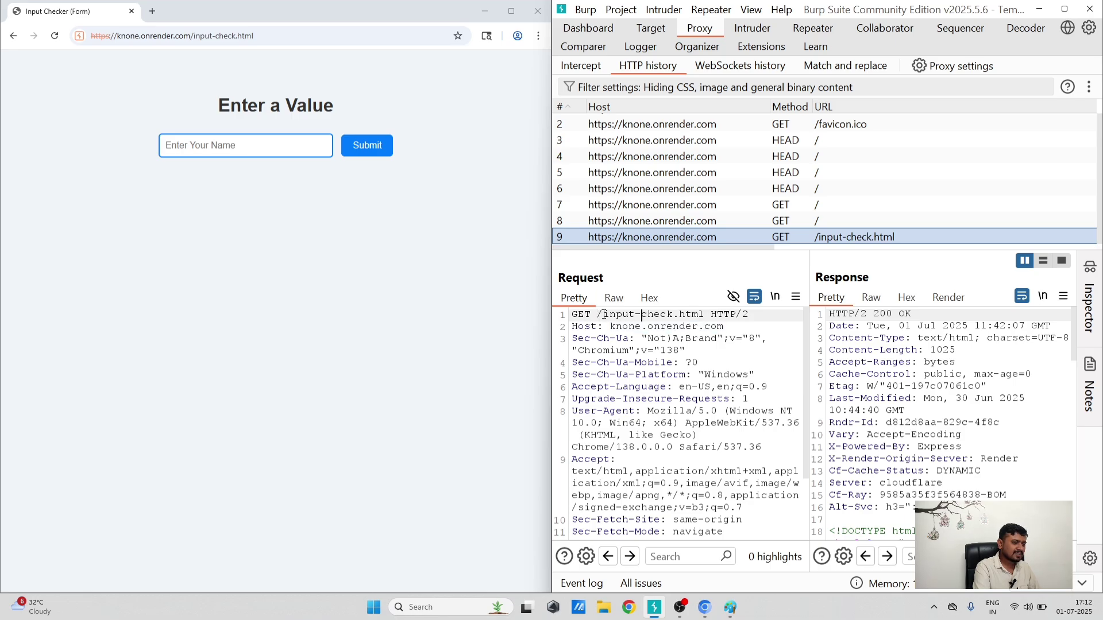
drag(603, 314, 692, 311)
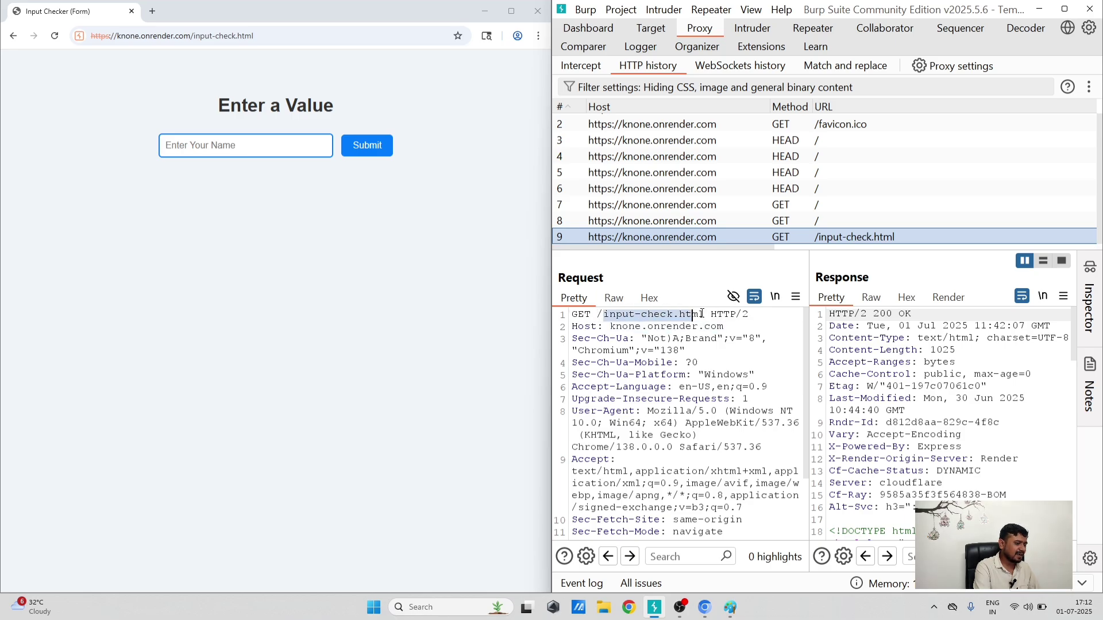
click(701, 313)
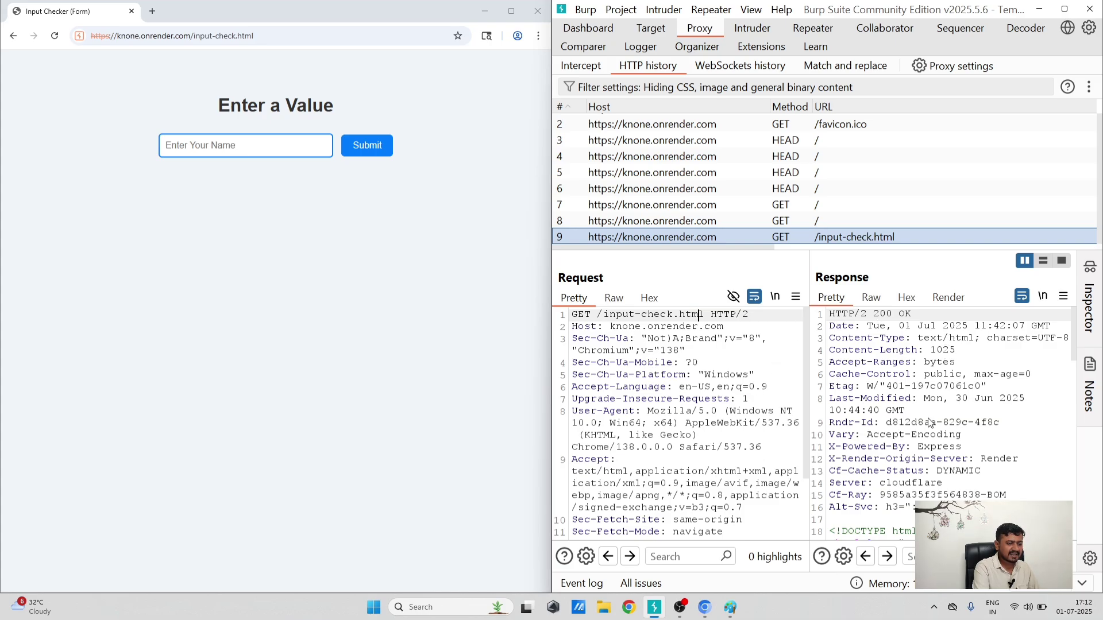
Step: Read through the HTML source of the /input-check.html response and display the response as a rendered page
scroll(930, 425, down, 3)
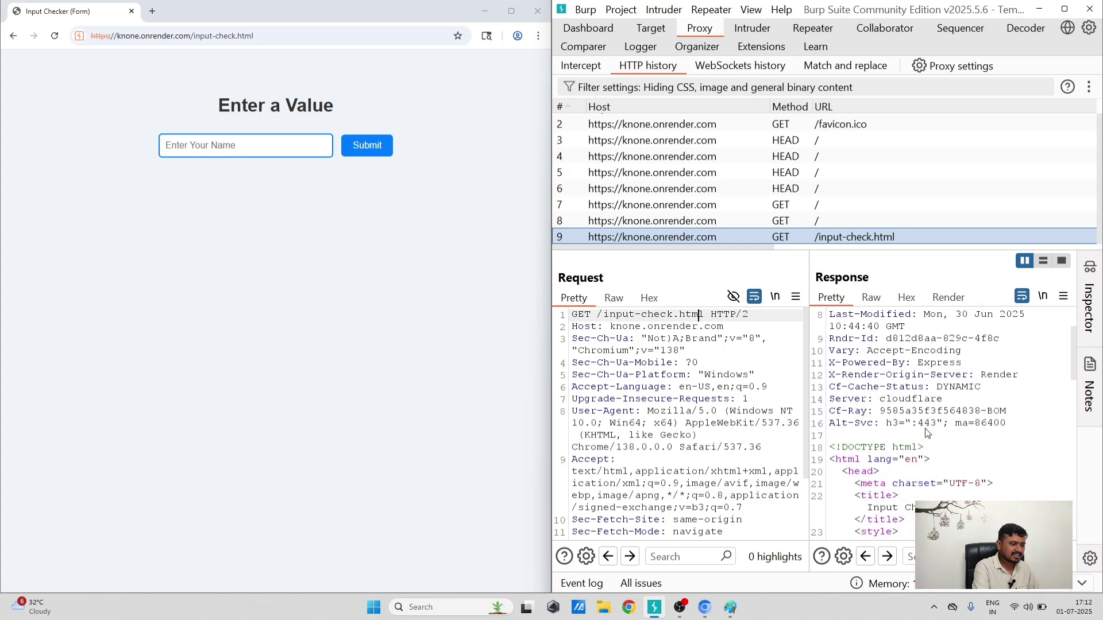
scroll(926, 433, down, 6)
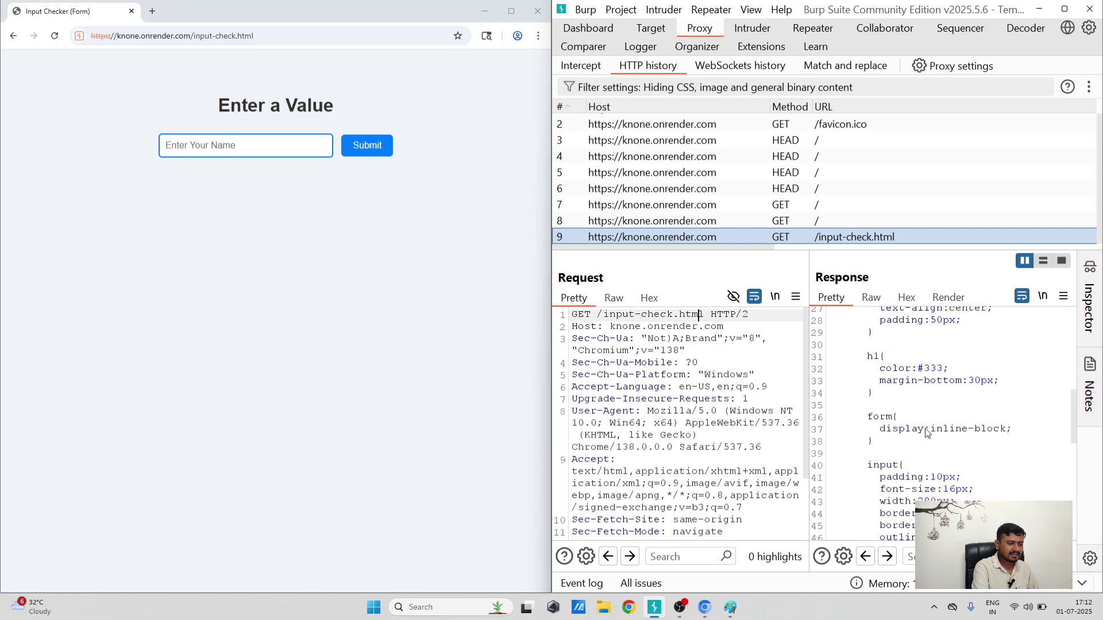
scroll(927, 433, down, 10)
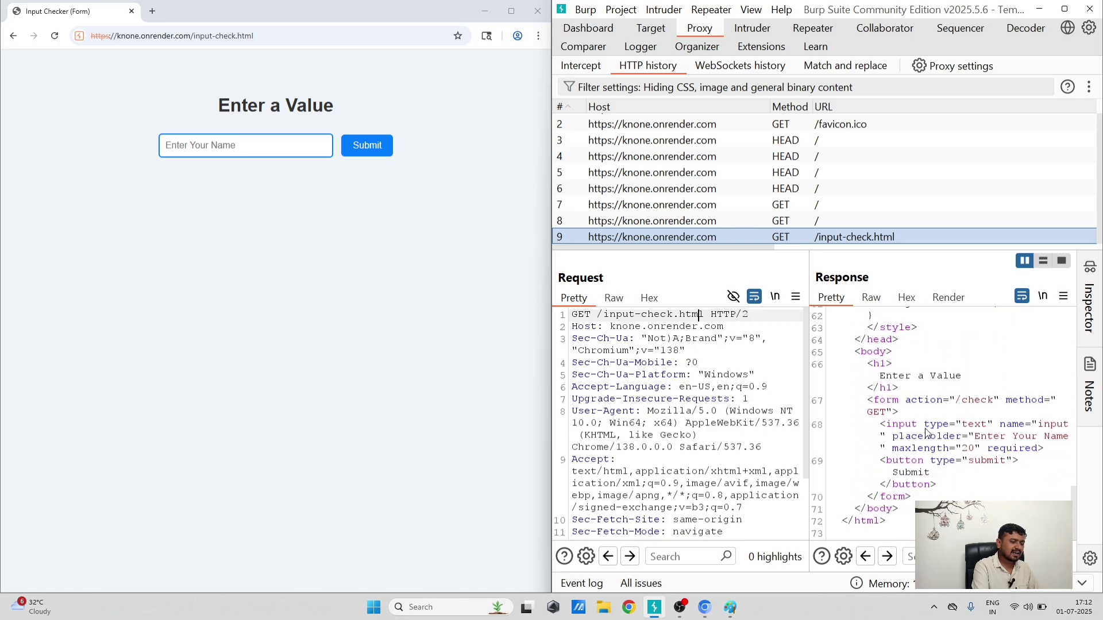
scroll(926, 433, up, 19)
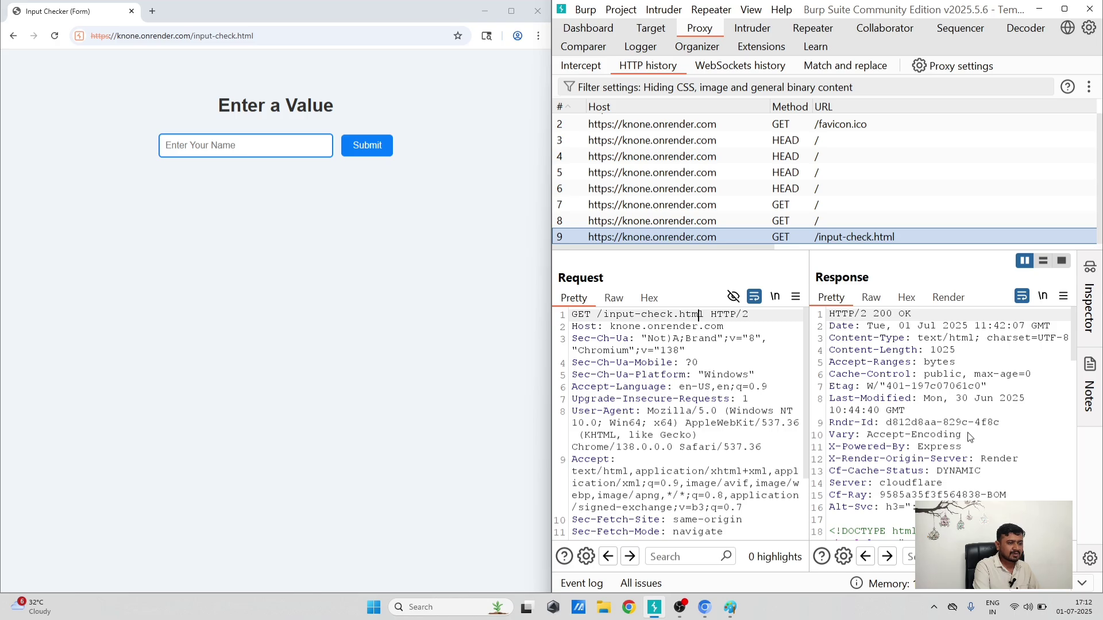
click(950, 297)
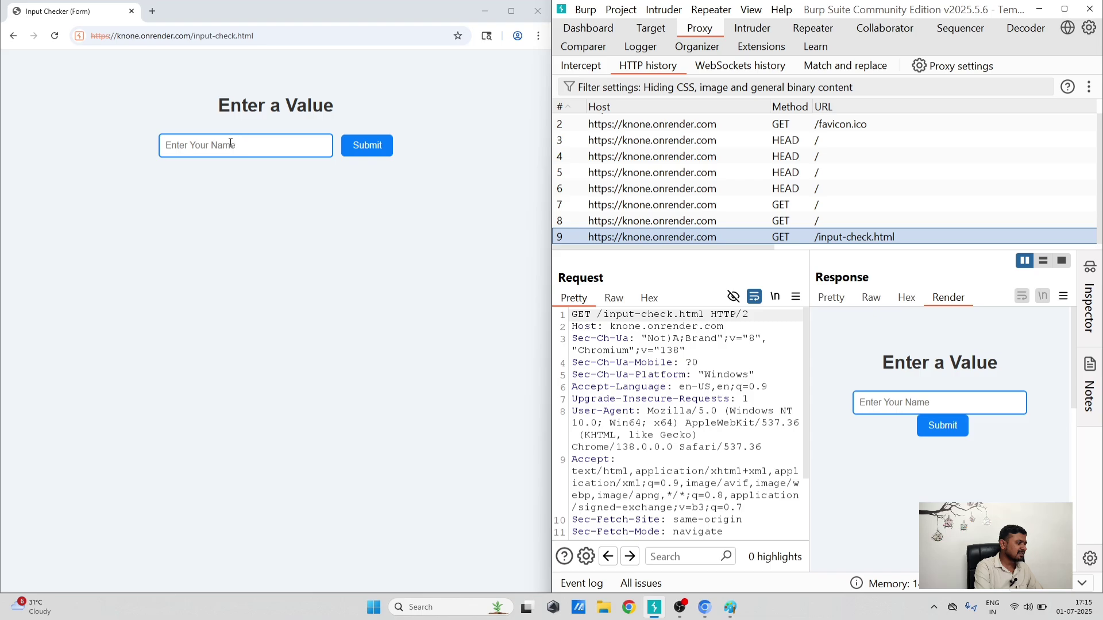
Step: Submit the value abcd in the Input Checker form and highlight the echoed value on the result page
click(231, 144)
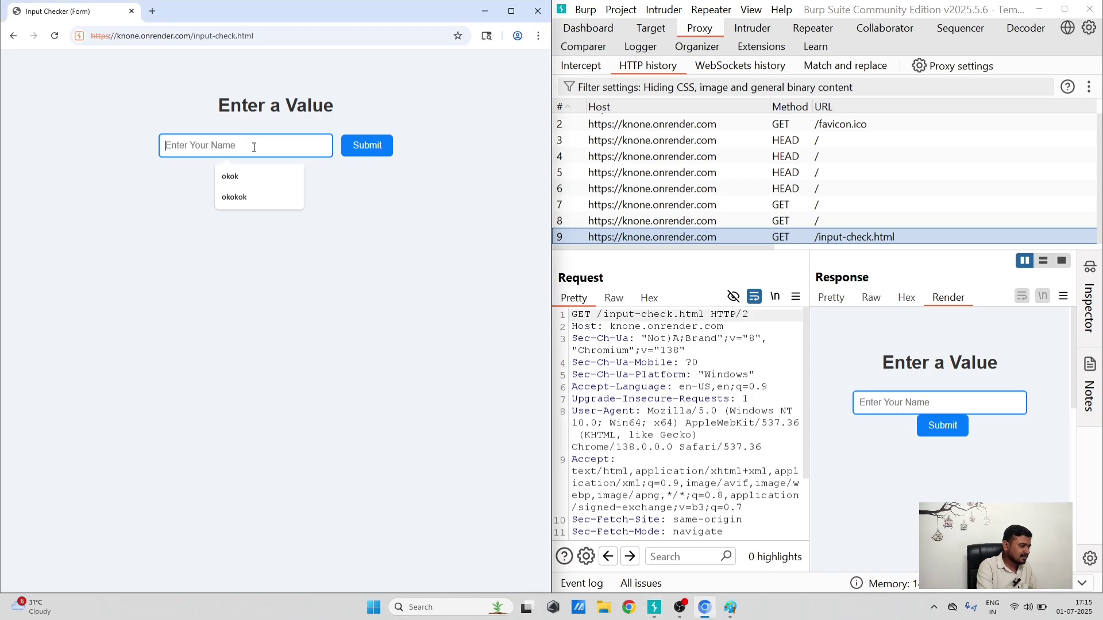
text(abcd)
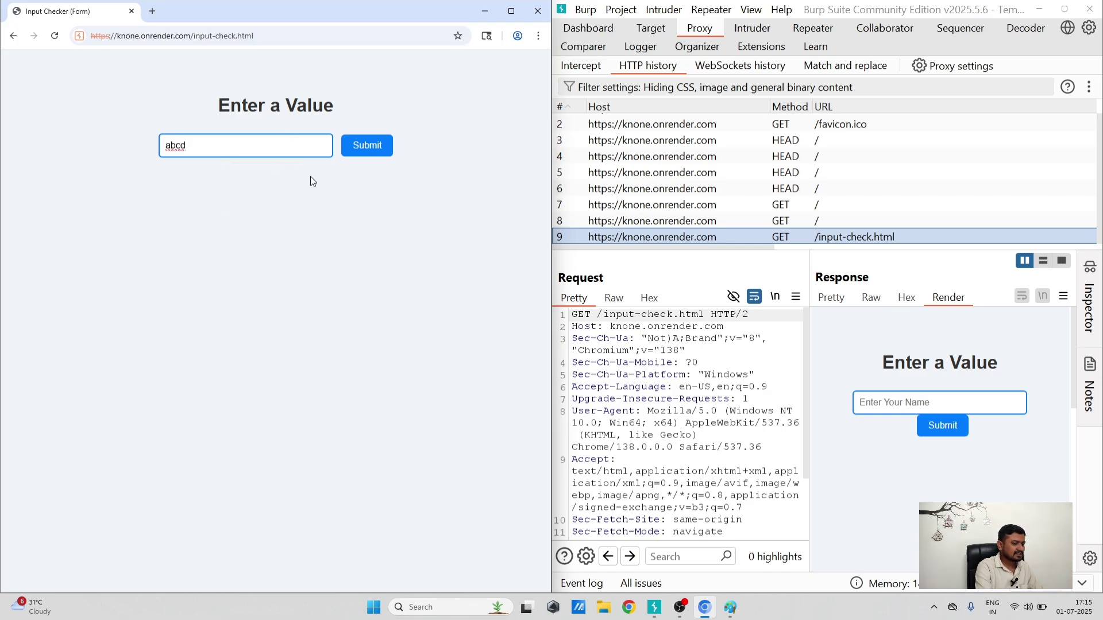
click(370, 150)
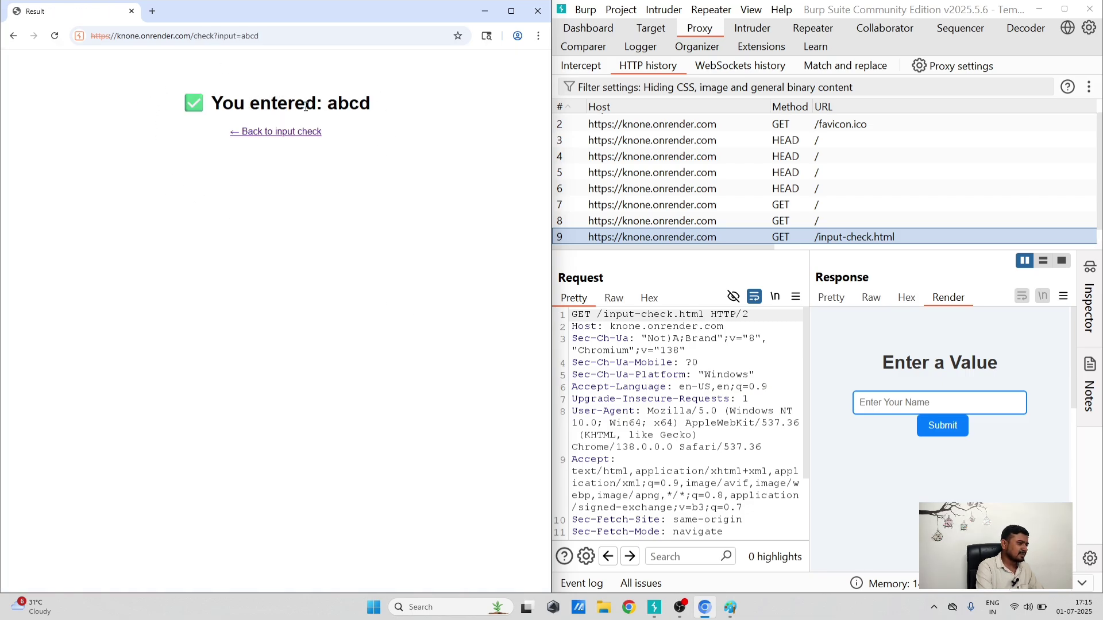
drag(329, 104, 375, 107)
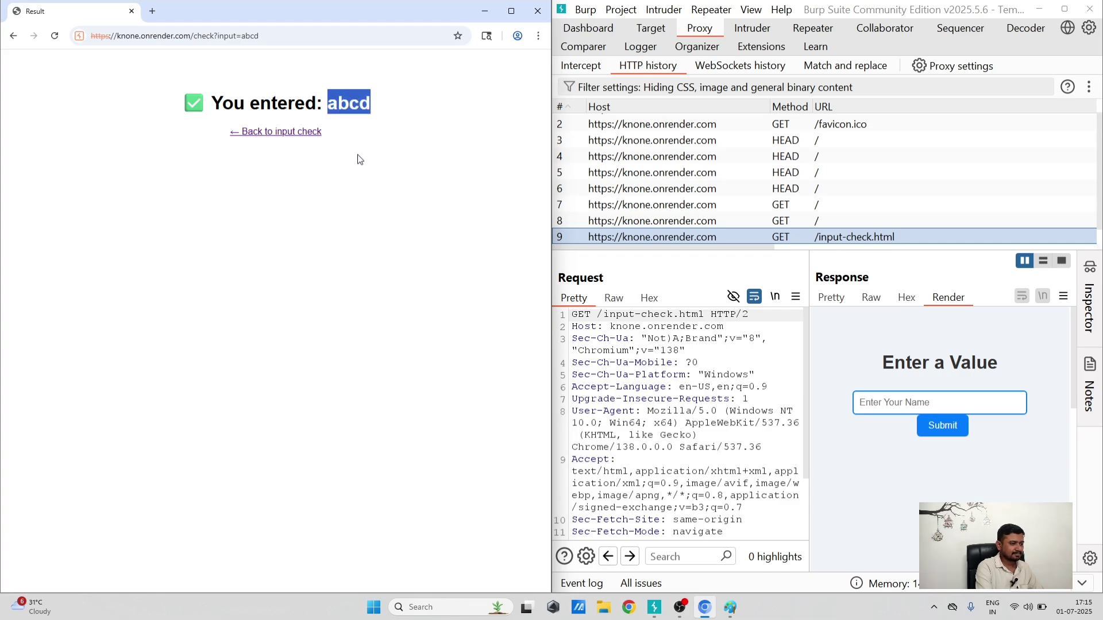
Step: Select the GET /check?input=abcd entry for knone.onrender.com in the HTTP history
click(824, 239)
scroll(825, 239, right, 2)
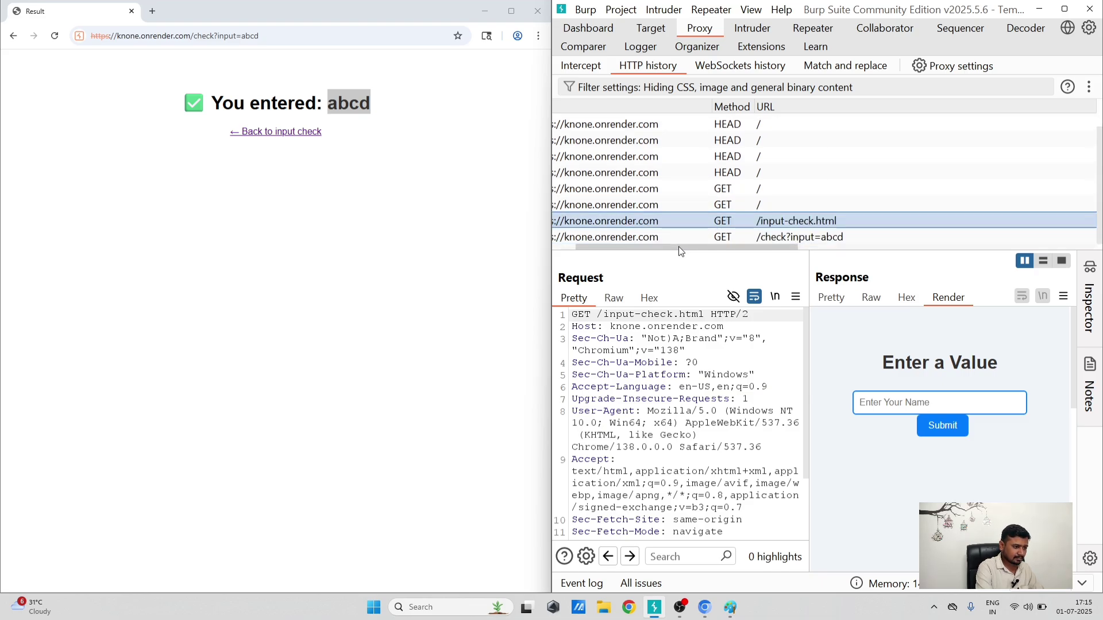
drag(678, 246, 630, 244)
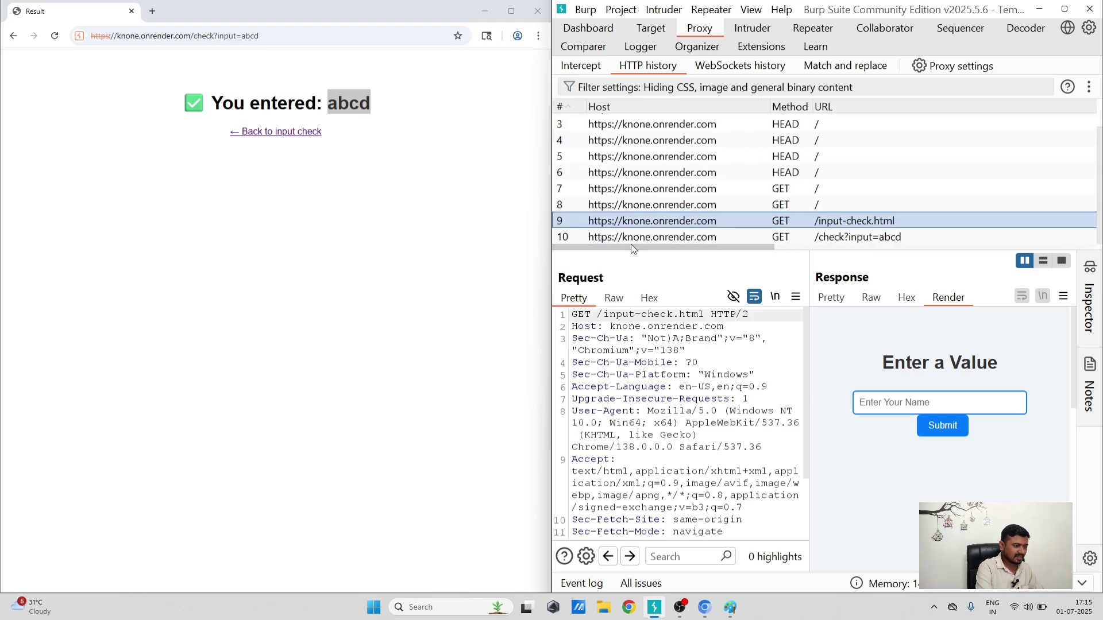
click(703, 239)
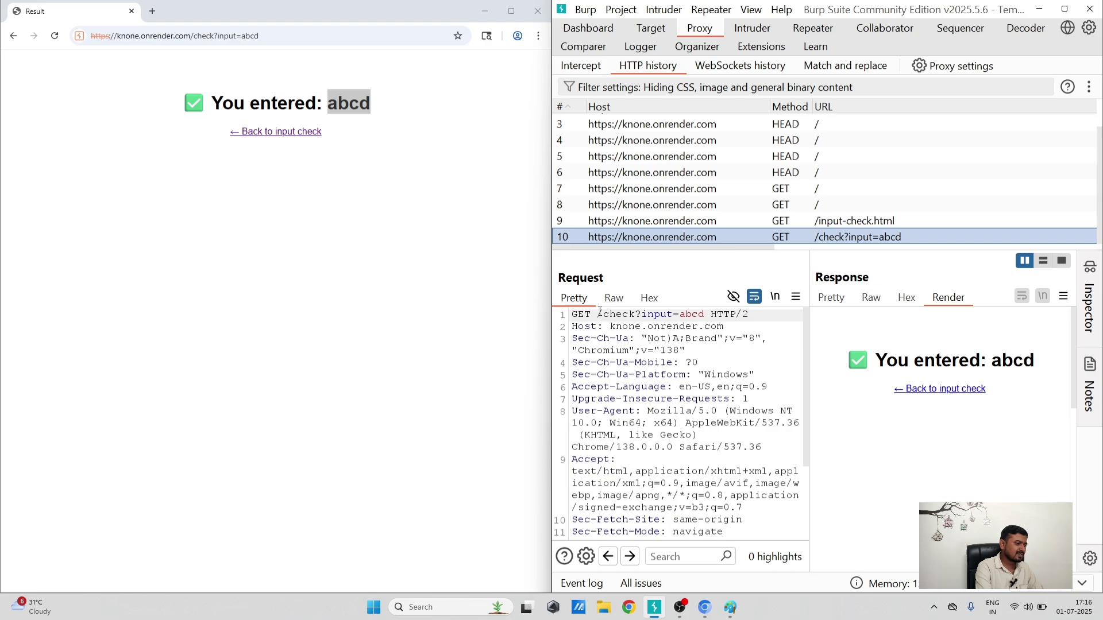
Step: Highlight the Host value, the /check path and the ?input=abcd query in the request, and look through its remaining headers
drag(611, 325, 726, 325)
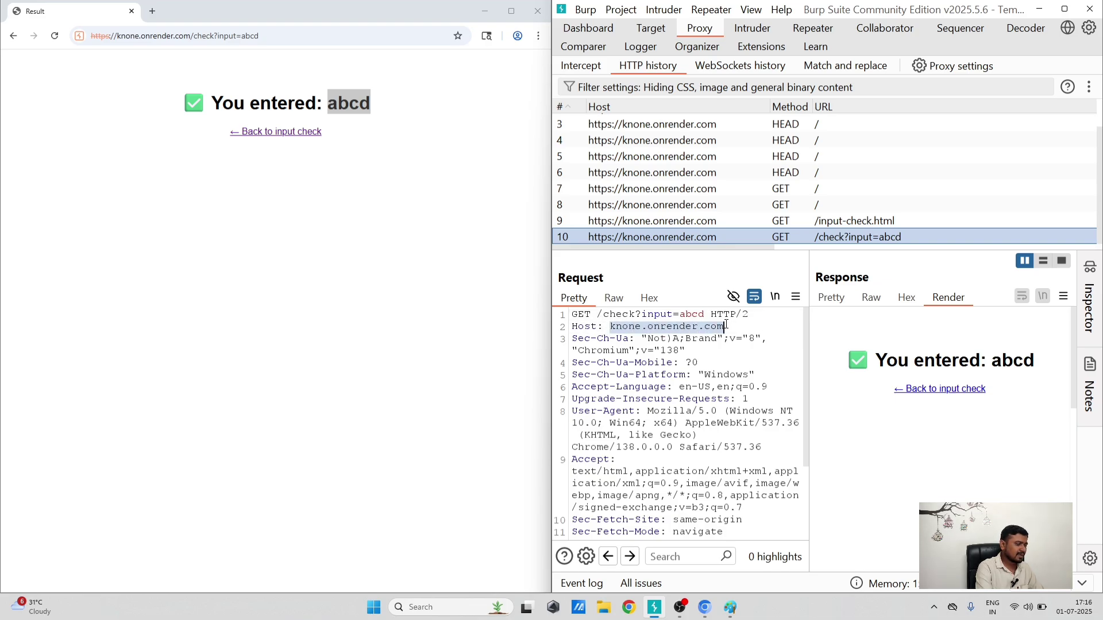
drag(598, 314, 635, 313)
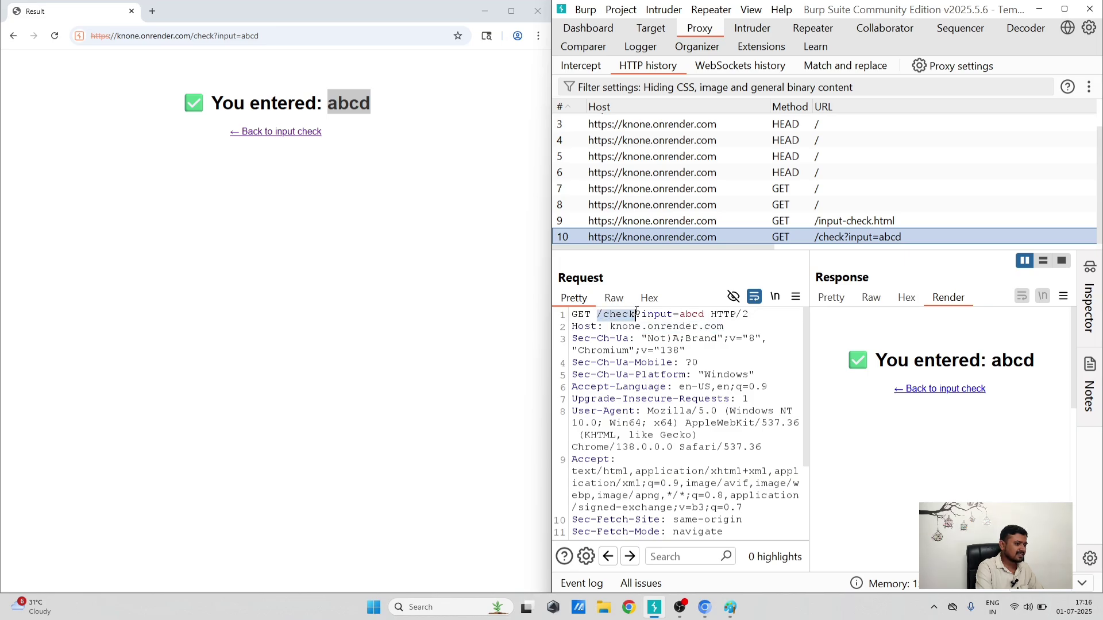
click(606, 315)
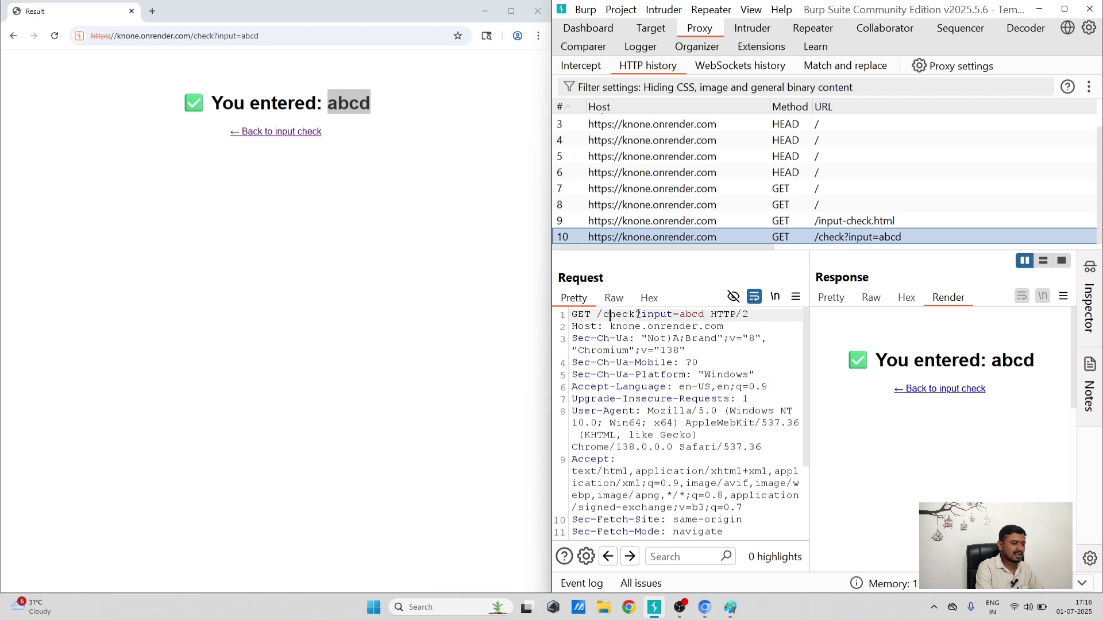
drag(635, 315, 704, 315)
click(705, 316)
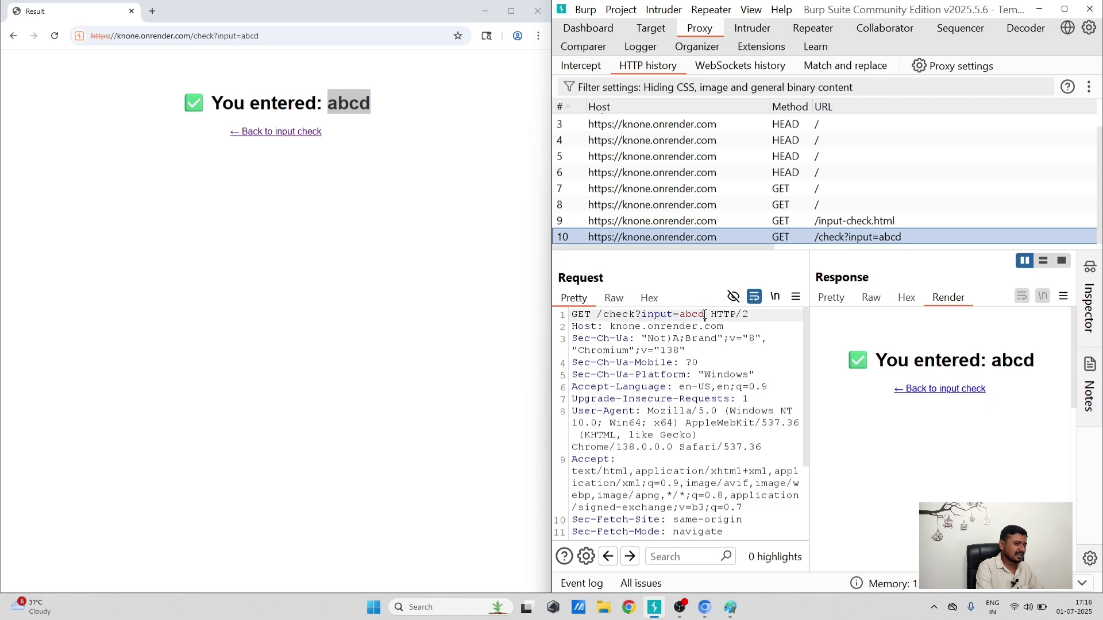
drag(635, 315, 705, 315)
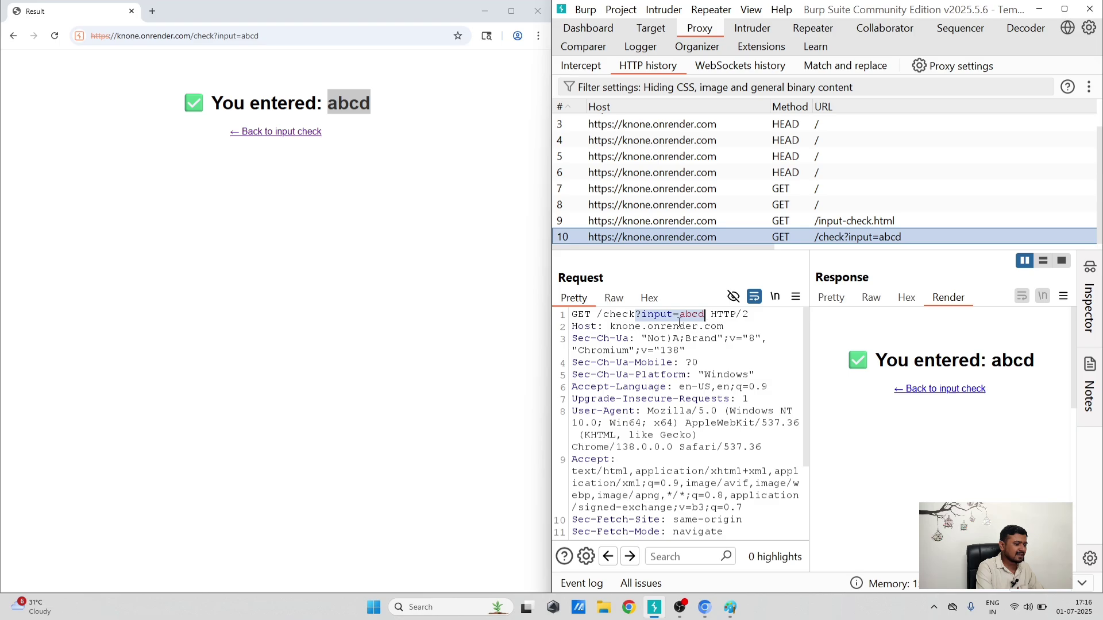
scroll(643, 324, down, 3)
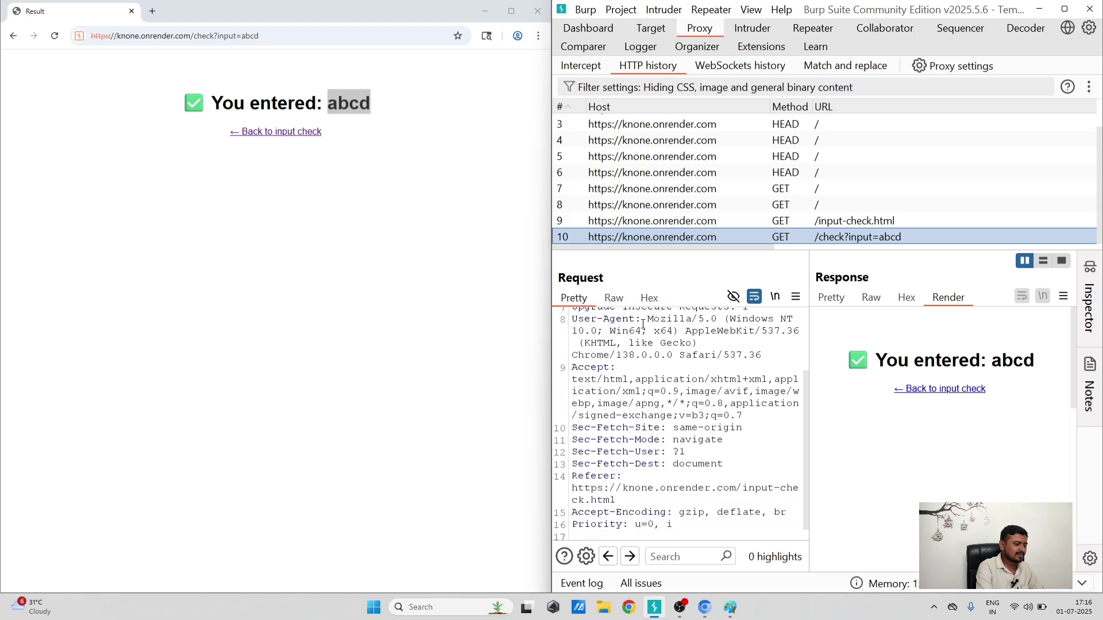
scroll(642, 324, up, 3)
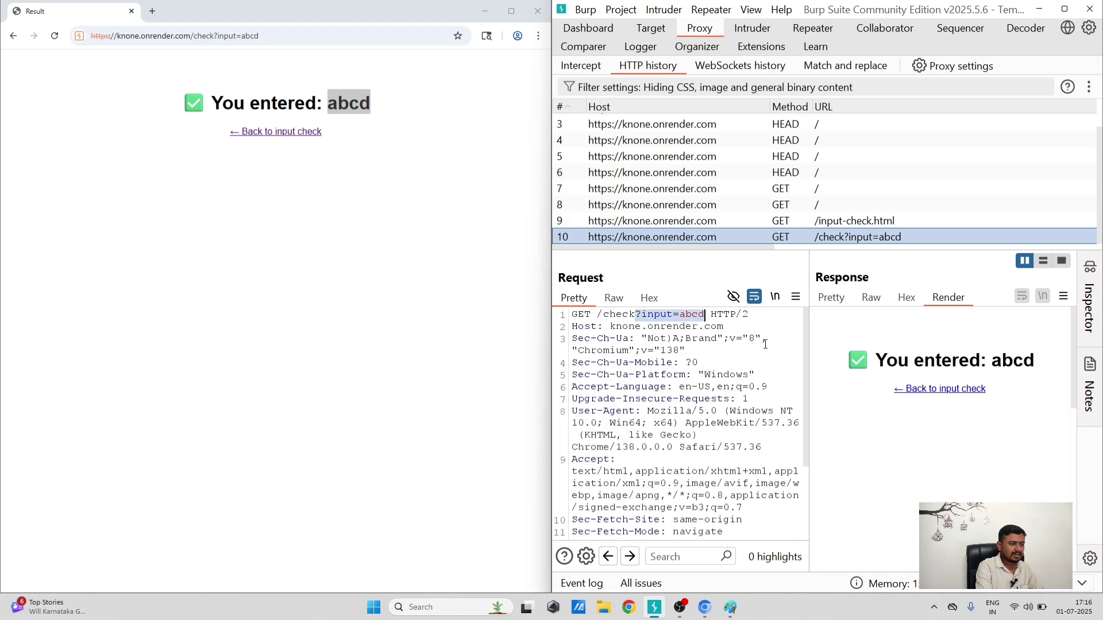
click(714, 367)
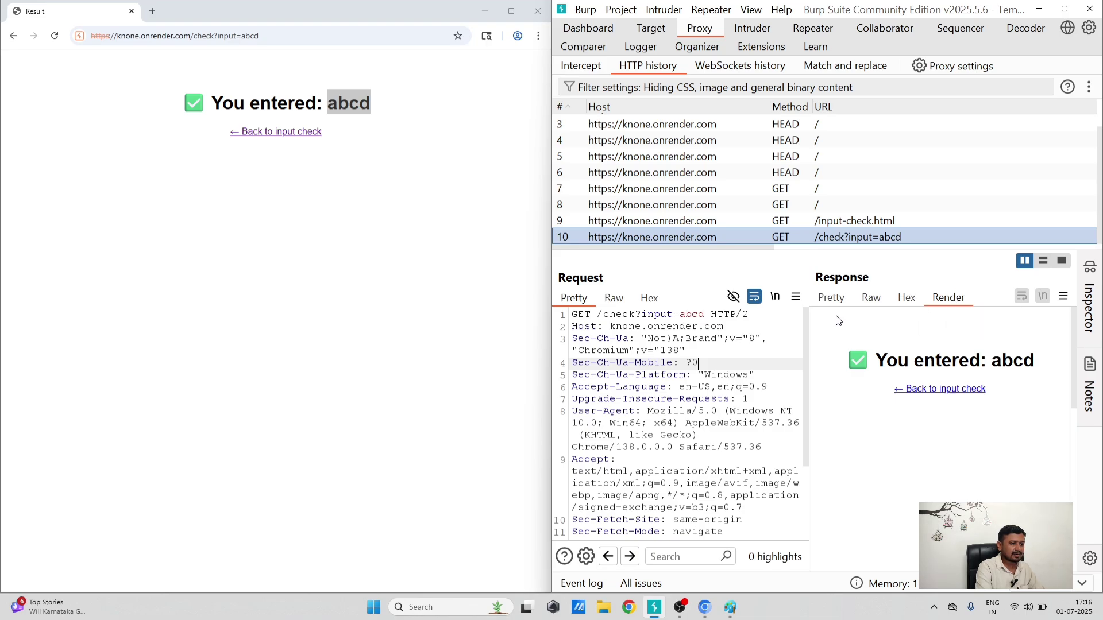
Step: Examine the source of the /check?input=abcd response in Pretty format, ending back at the proxy's HTTP history
click(832, 298)
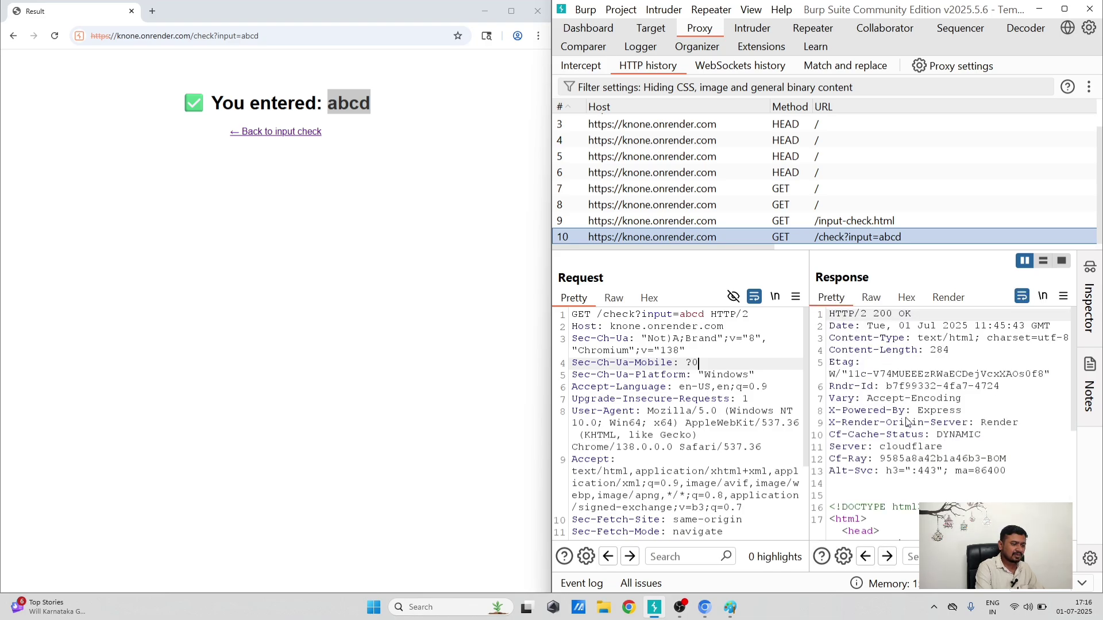
scroll(908, 422, down, 5)
scroll(906, 422, up, 5)
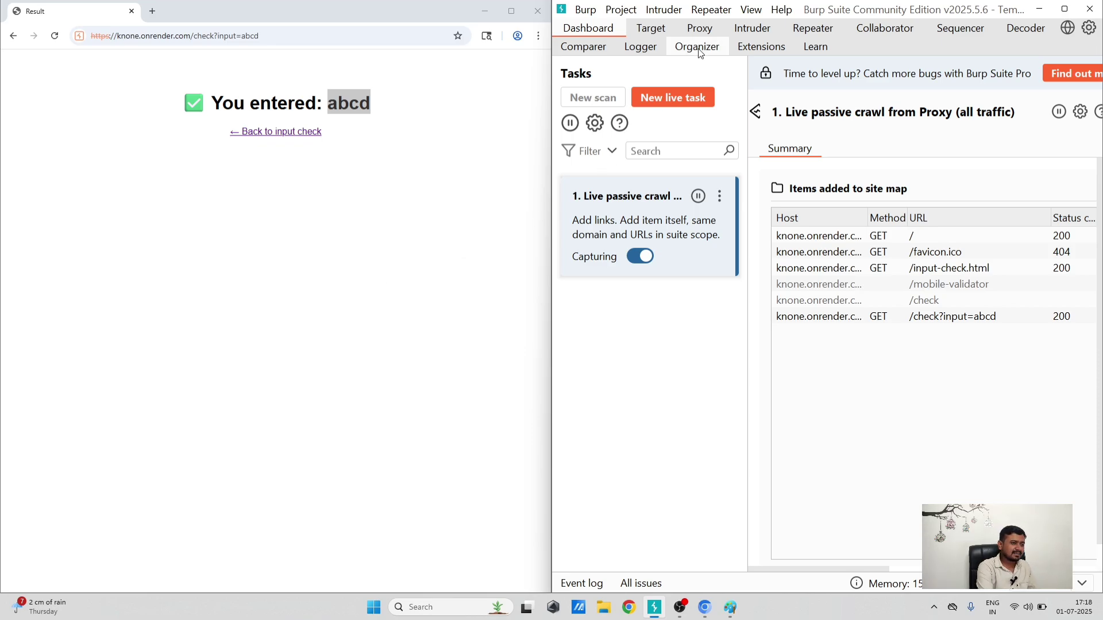
click(695, 33)
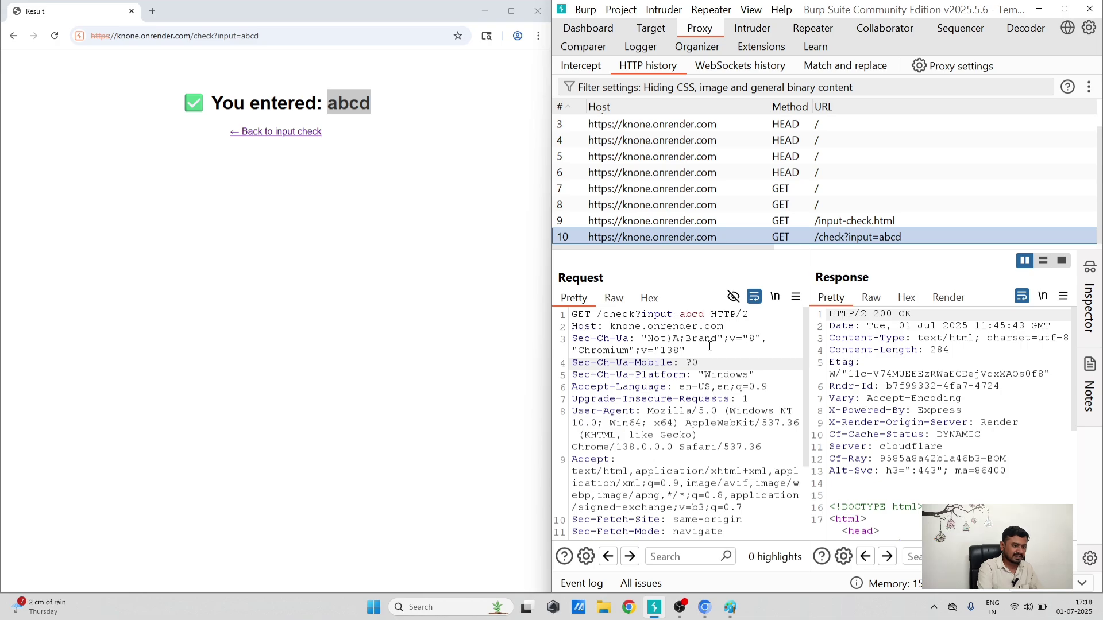
Step: Switch to Paint and add the text "a=1" above the left rectangle of the client-server diagram
click(704, 607)
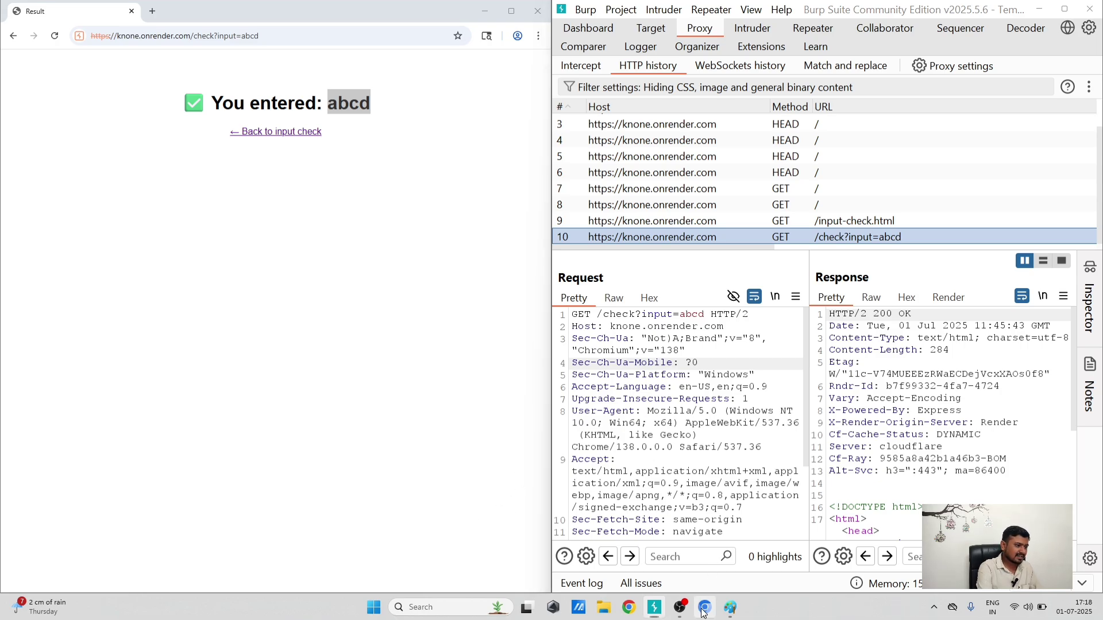
click(730, 610)
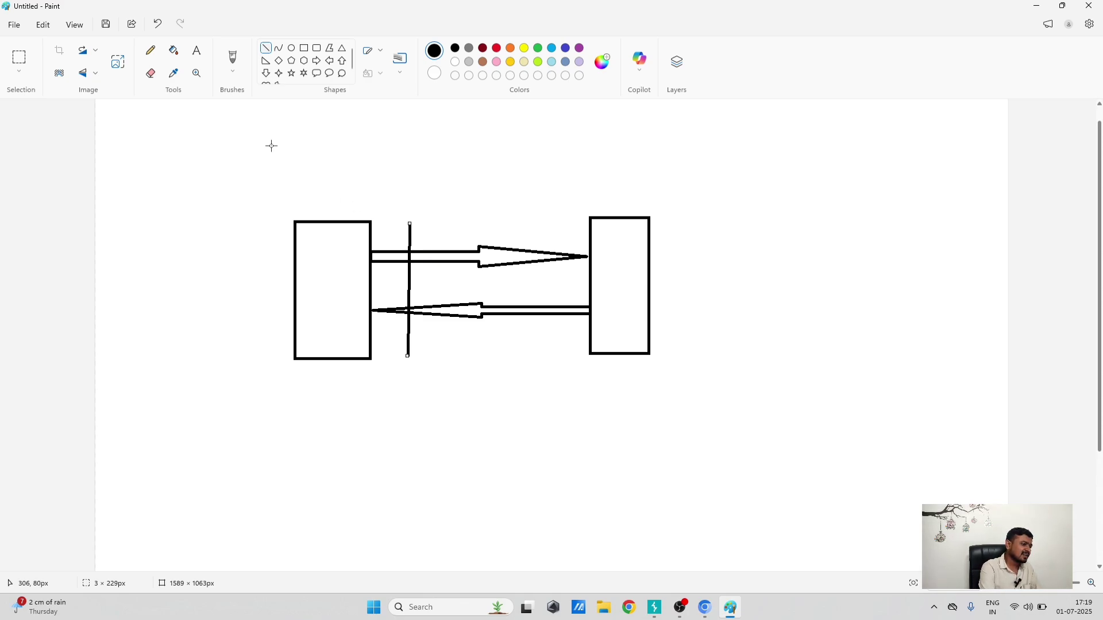
click(197, 51)
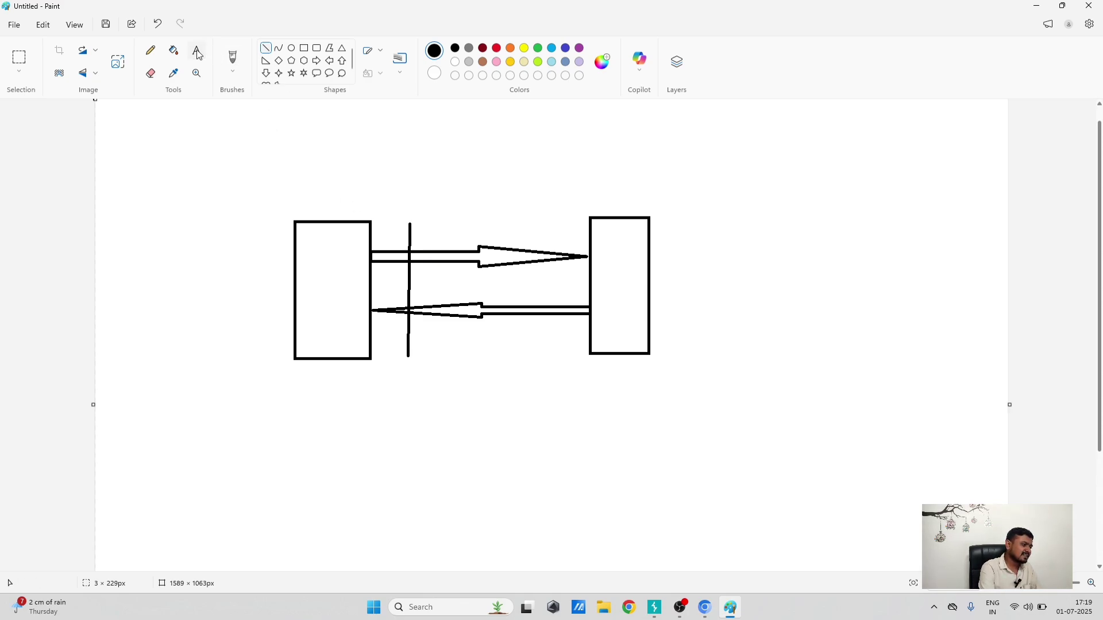
click(277, 180)
drag(306, 194, 343, 206)
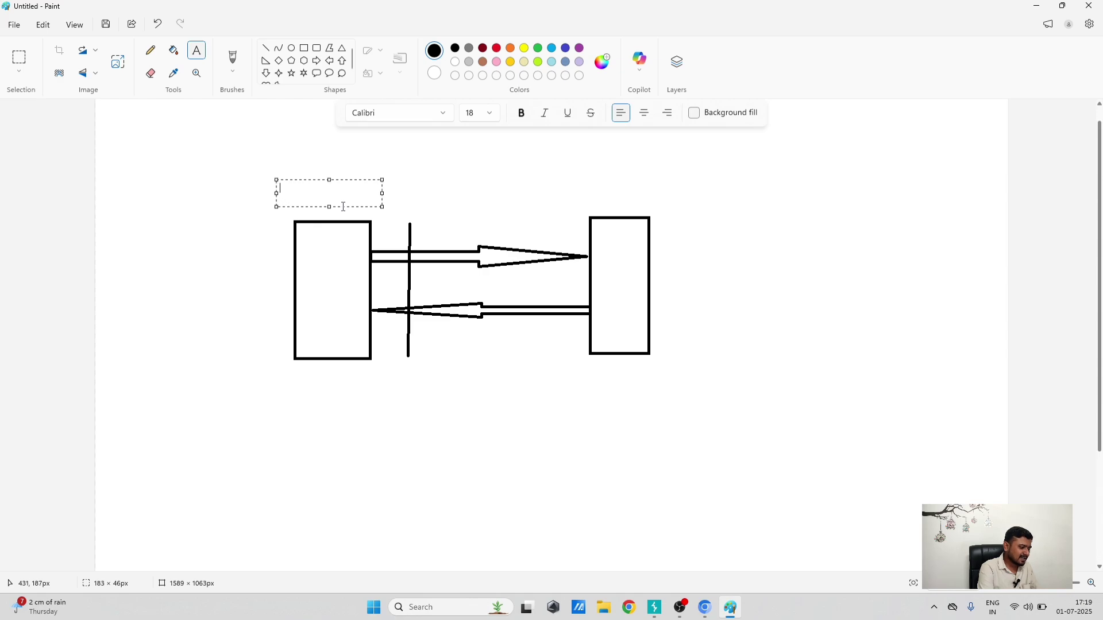
text(a=1)
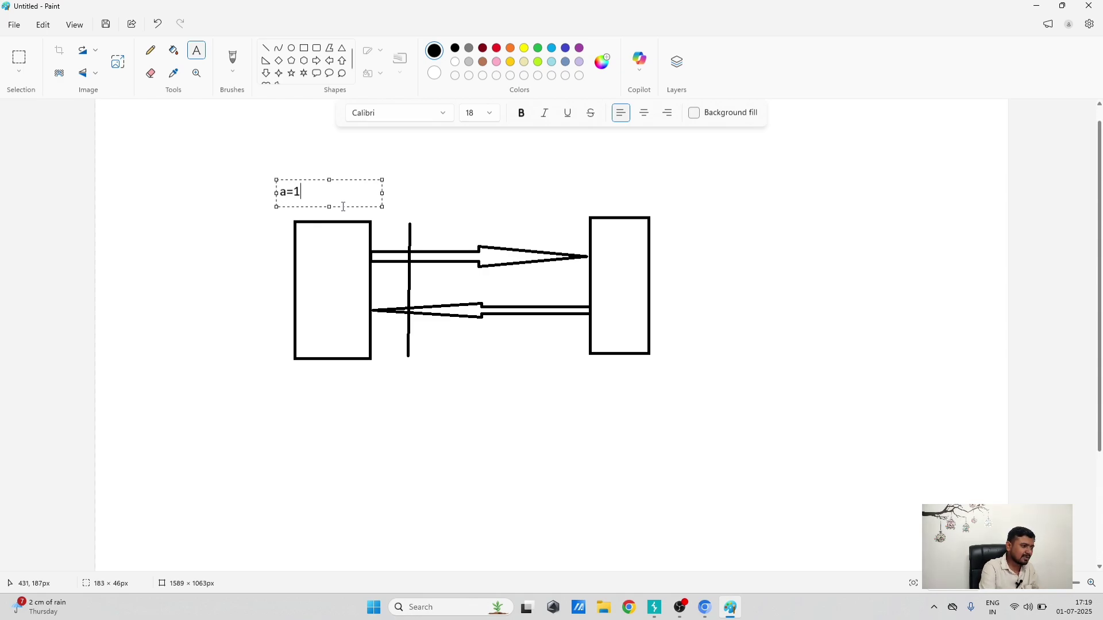
Step: Add the text "a=2" above the vertical line that crosses the two arrows in the diagram
click(396, 185)
drag(397, 185, 477, 210)
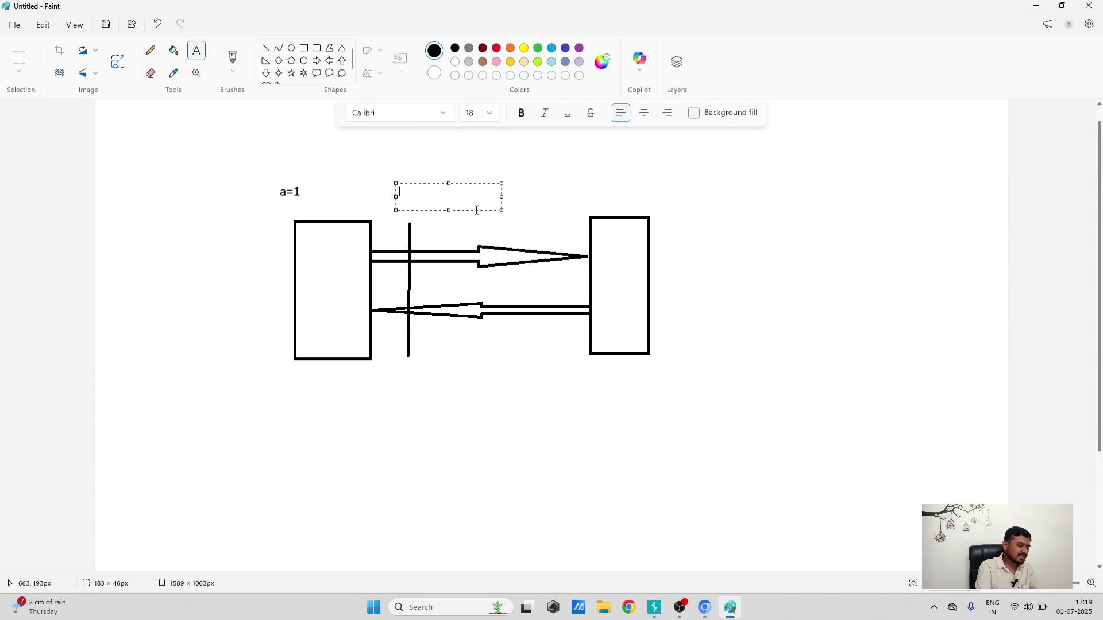
text(a)
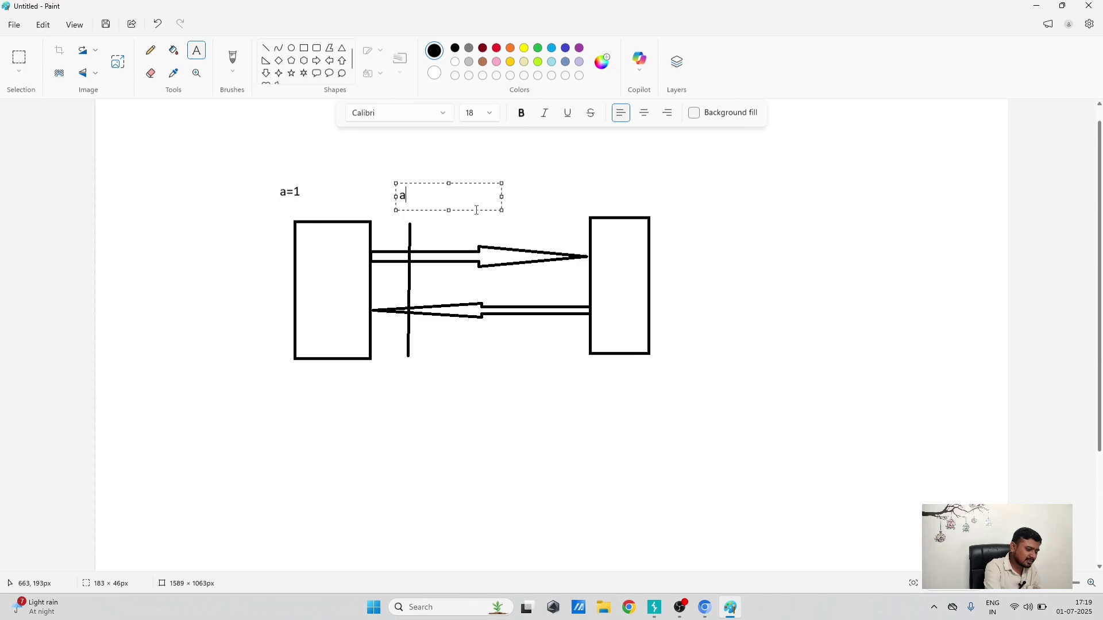
text(=2)
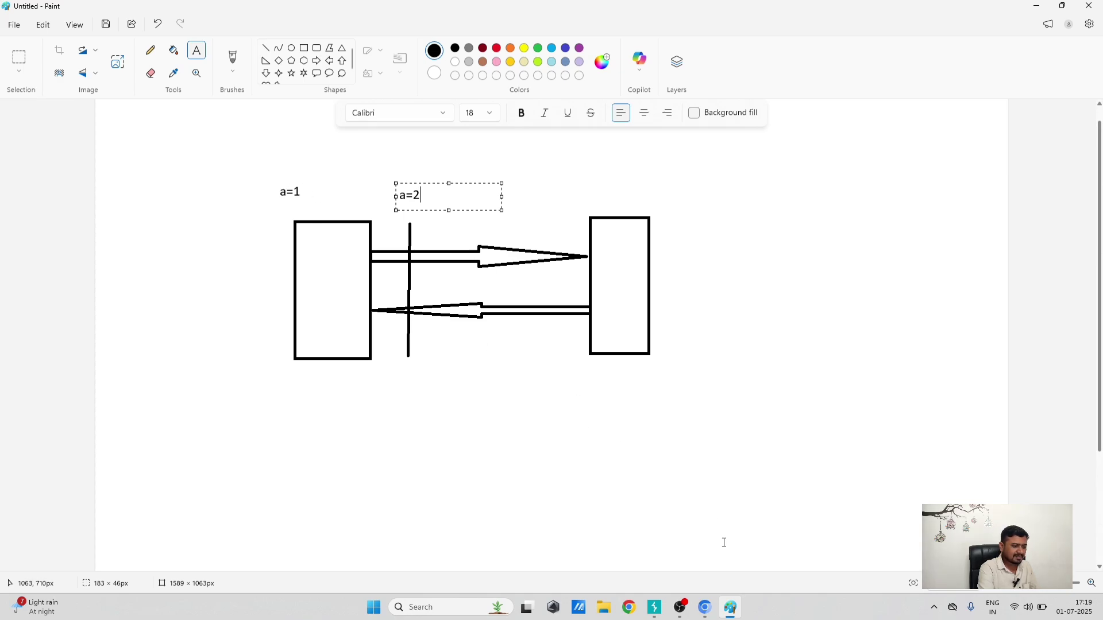
Step: Switch back to Burp's browser and Burp Suite, and show the proxy's Intercept view
click(710, 606)
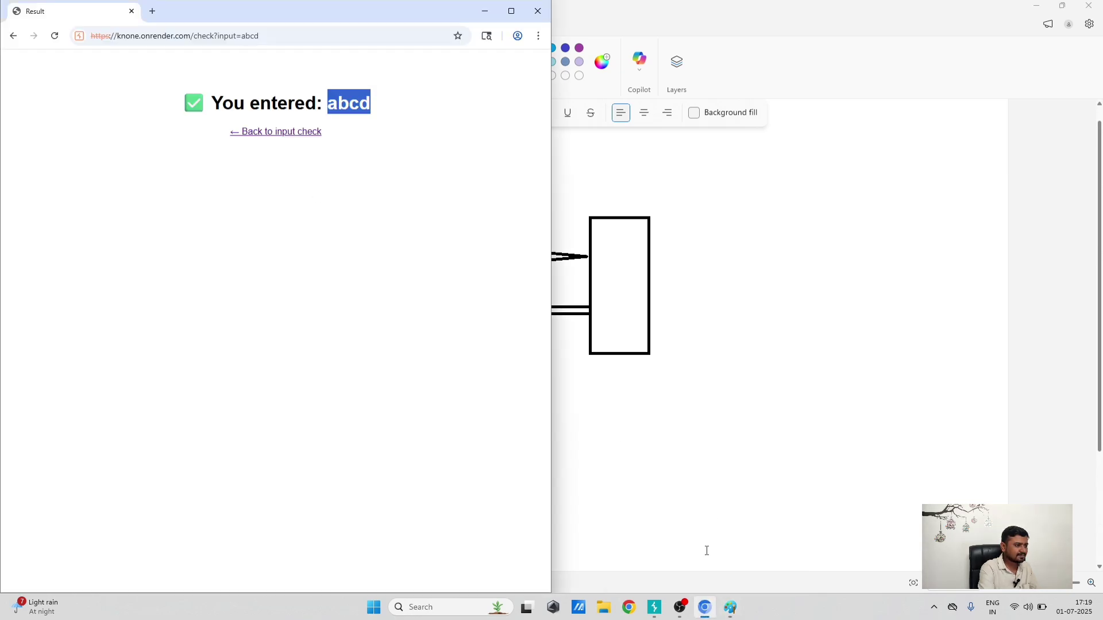
click(655, 607)
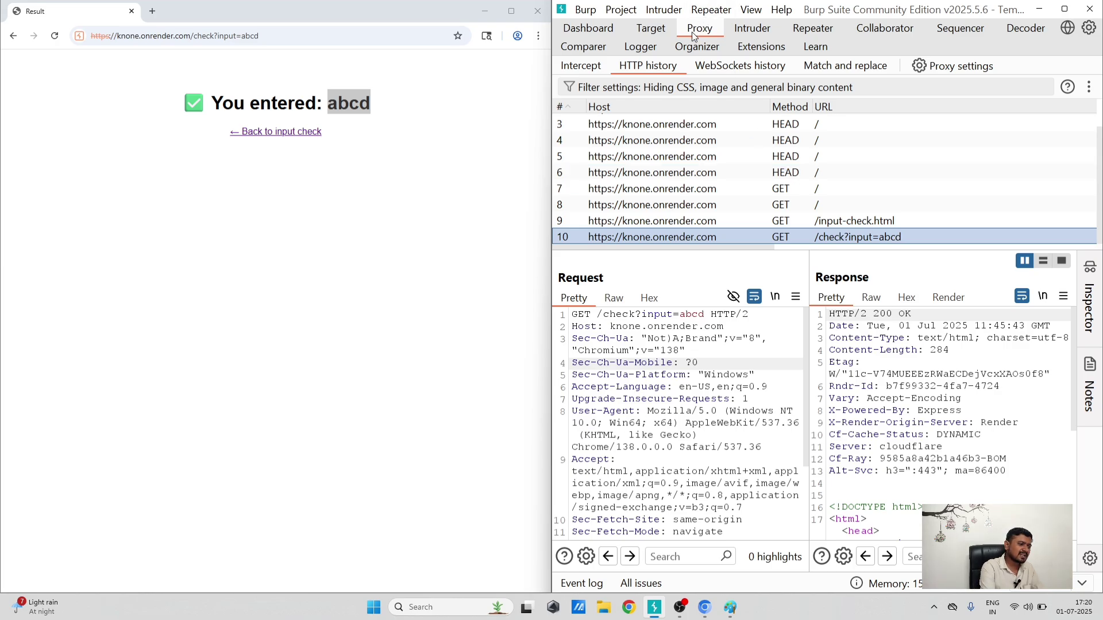
click(577, 71)
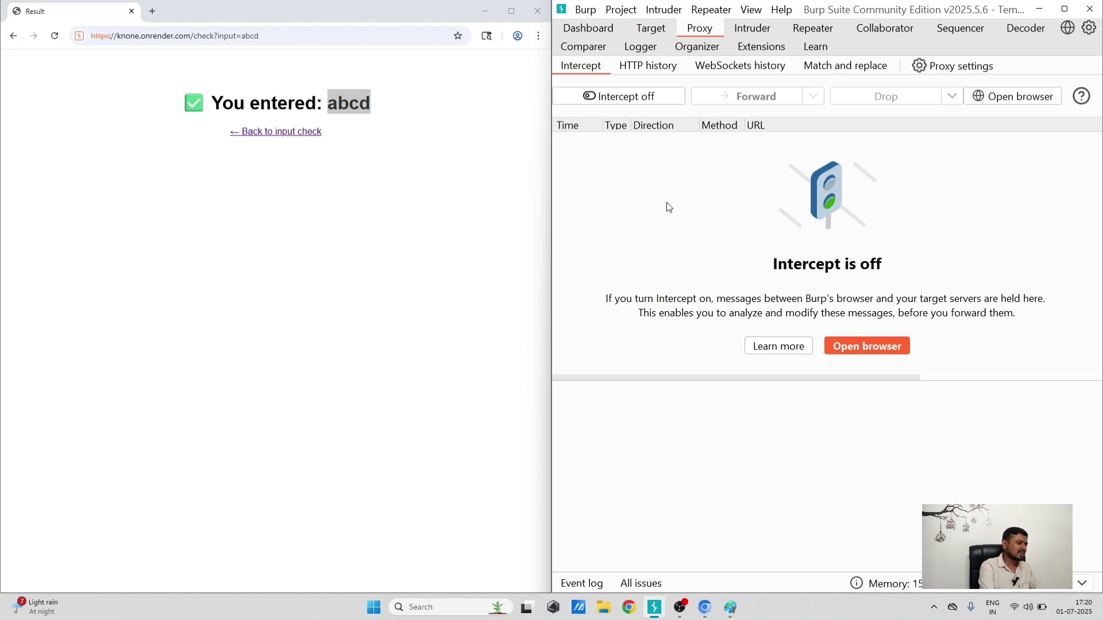
Step: Go back to the Input Checker form, clear its value, and turn proxy interception on
click(13, 36)
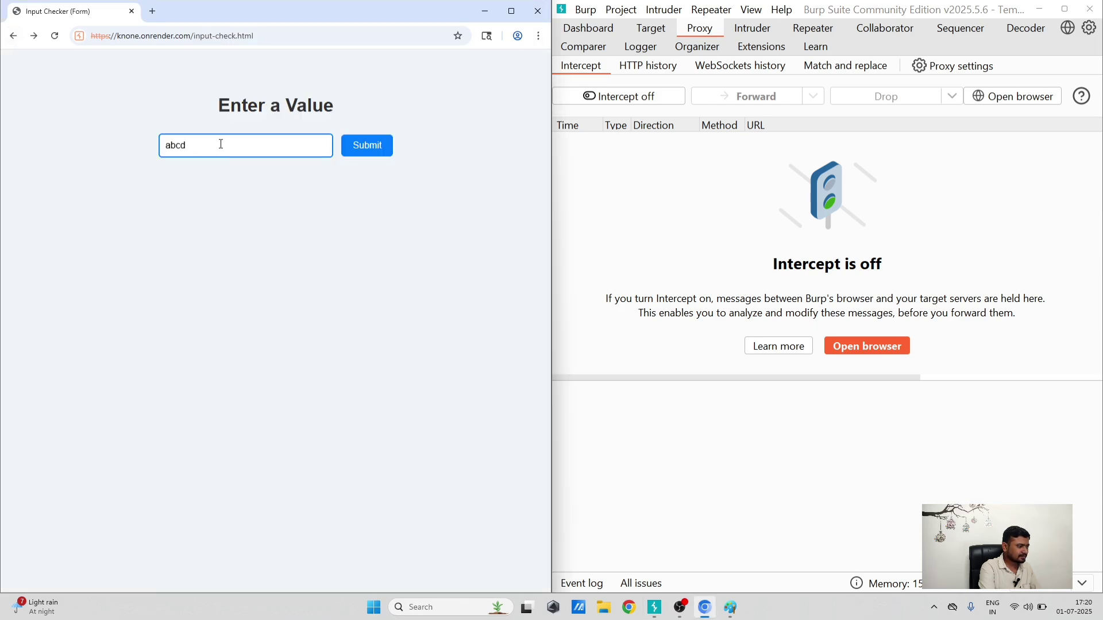
key(BackSpace)
key(BackSpace)
key(BackSpace)
key(BackSpace)
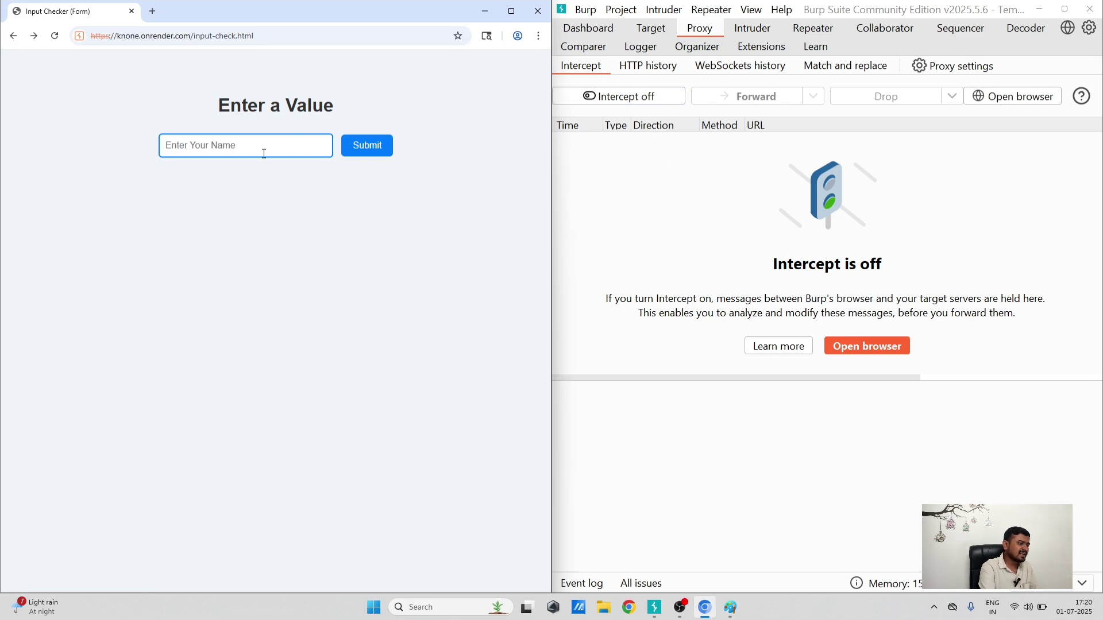
click(632, 98)
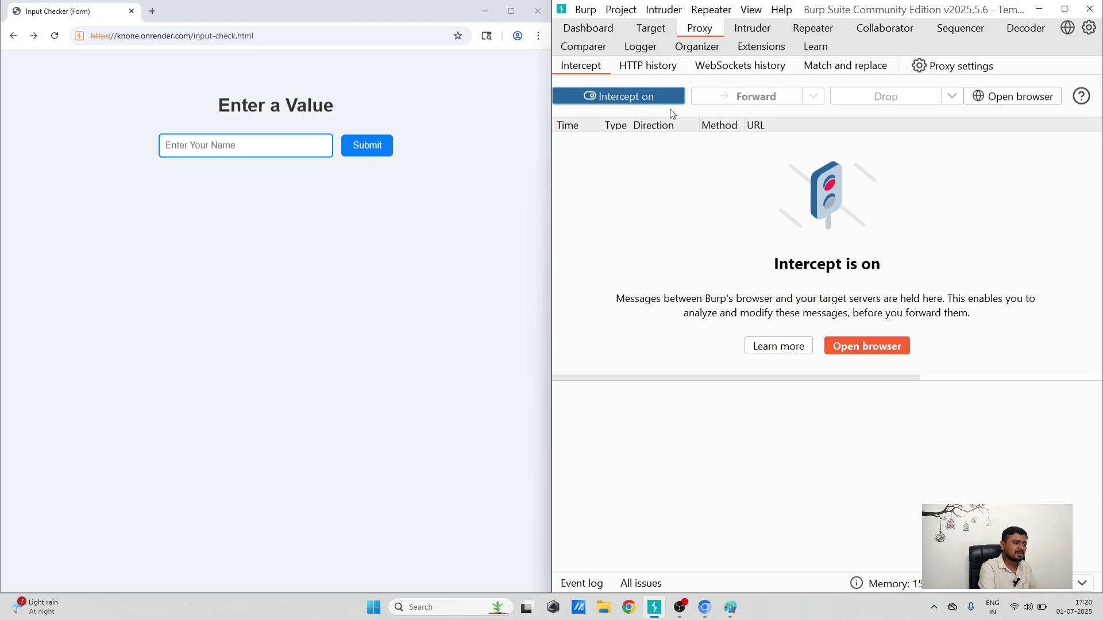
Step: Submit the value 1111 in the Input Checker form so that the proxy intercepts the request
click(197, 147)
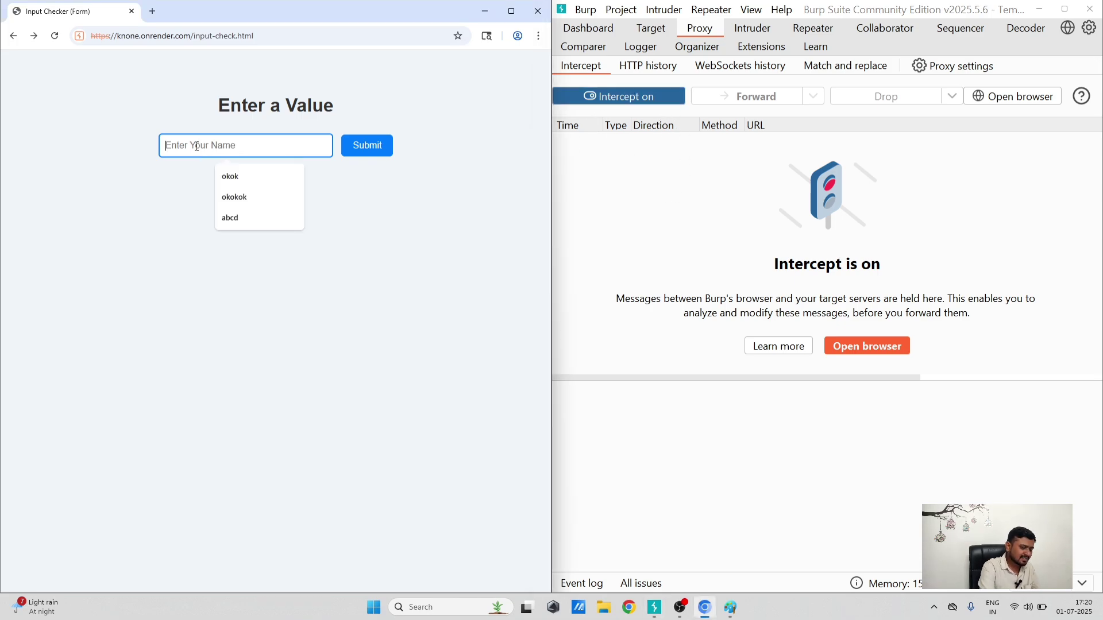
text(1111)
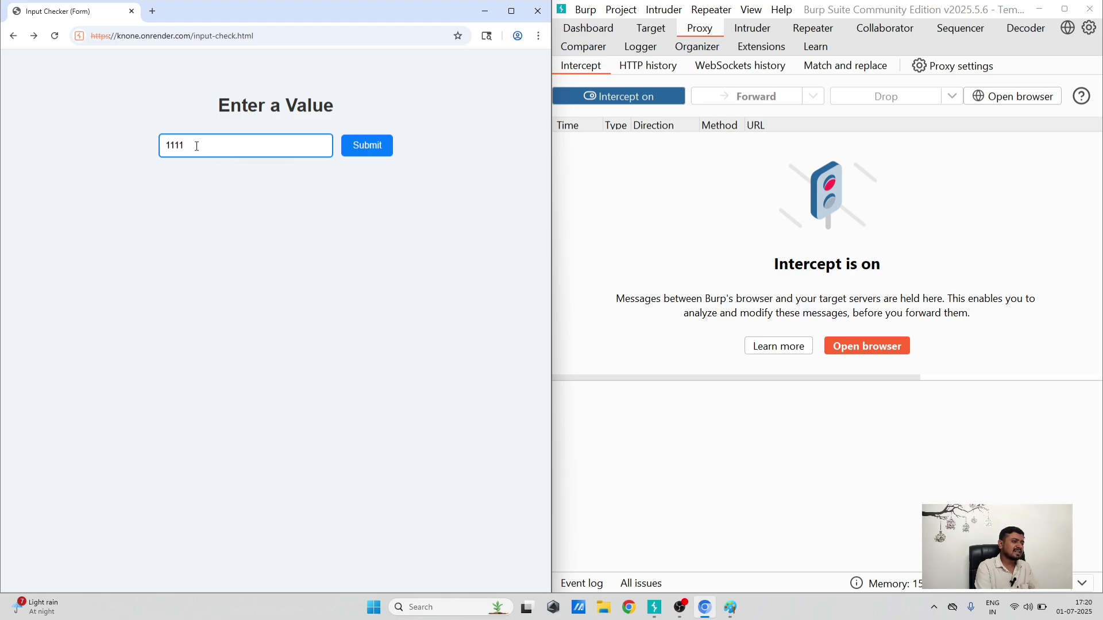
click(365, 153)
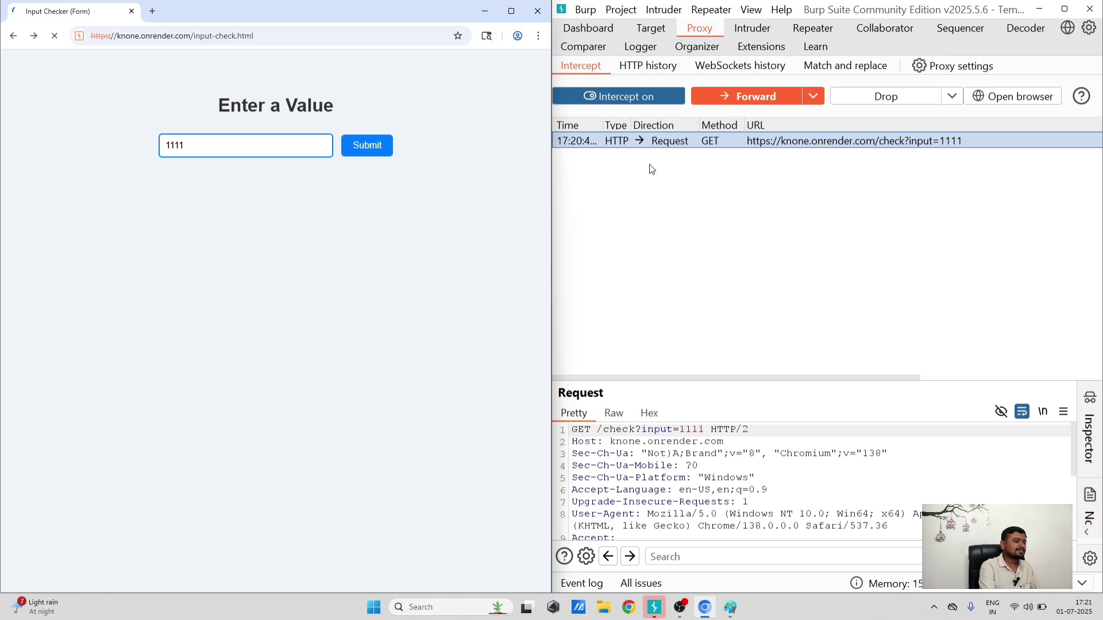
Step: Select the intercepted check request and enlarge its Request pane to examine the Host header
click(692, 141)
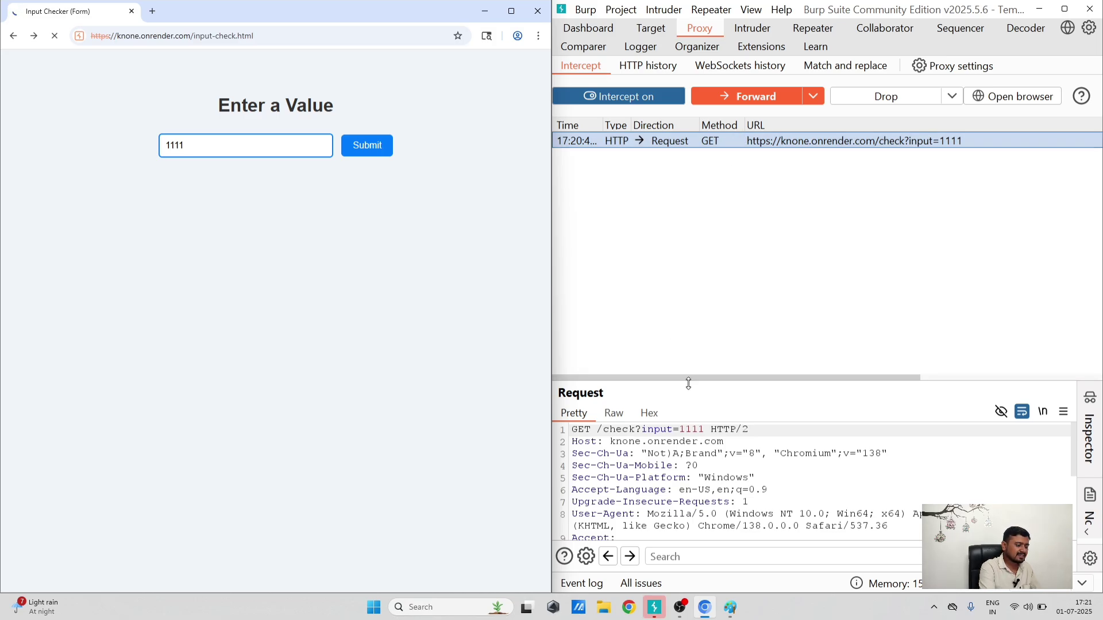
drag(688, 383, 681, 202)
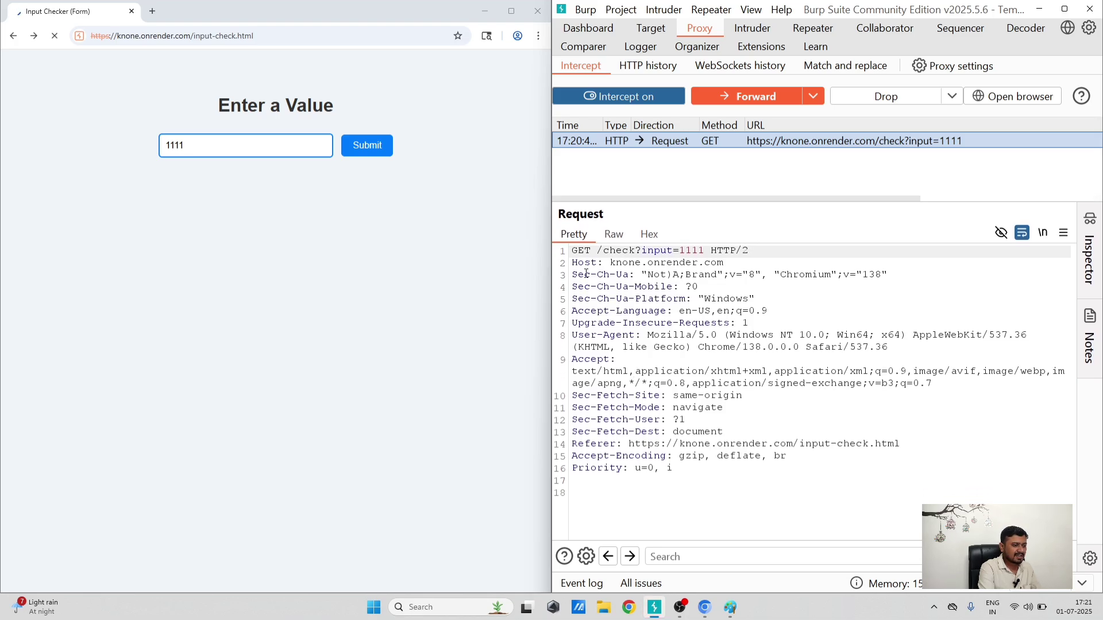
drag(610, 263, 717, 263)
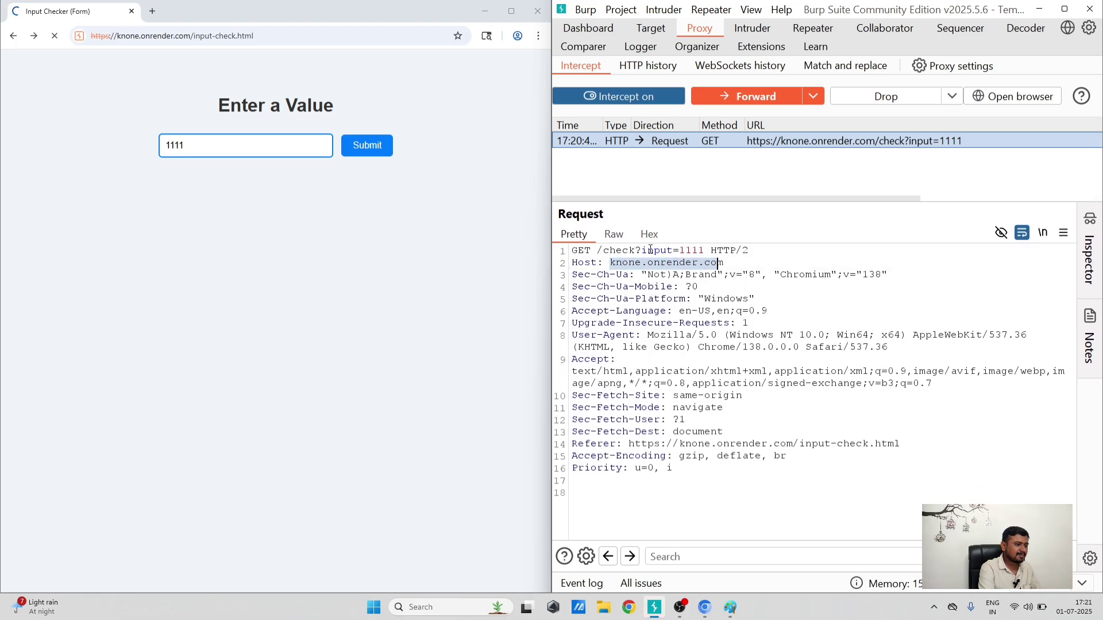
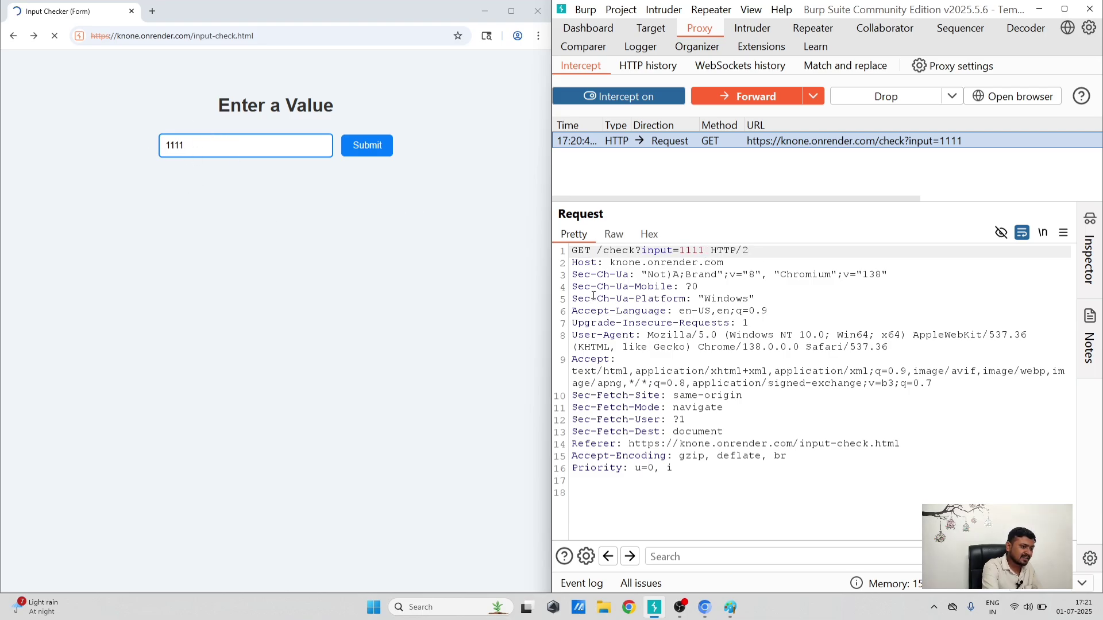
Step: Change the input parameter in the intercepted GET request to 2222 and forward the modified request
key(BackSpace)
key(BackSpace)
key(BackSpace)
key(BackSpace)
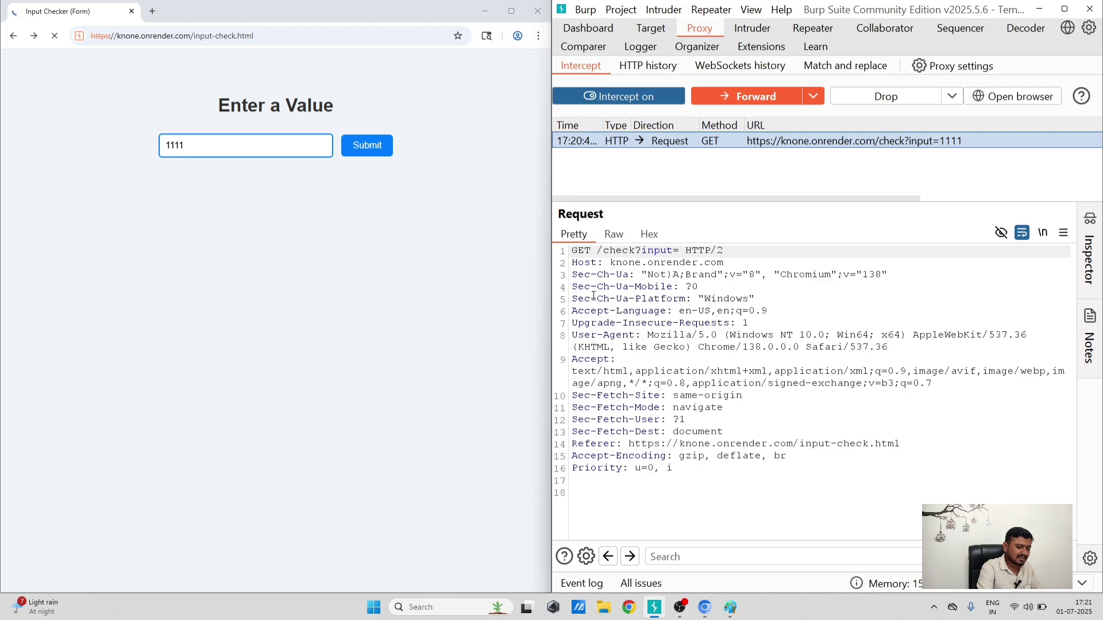
text(2222)
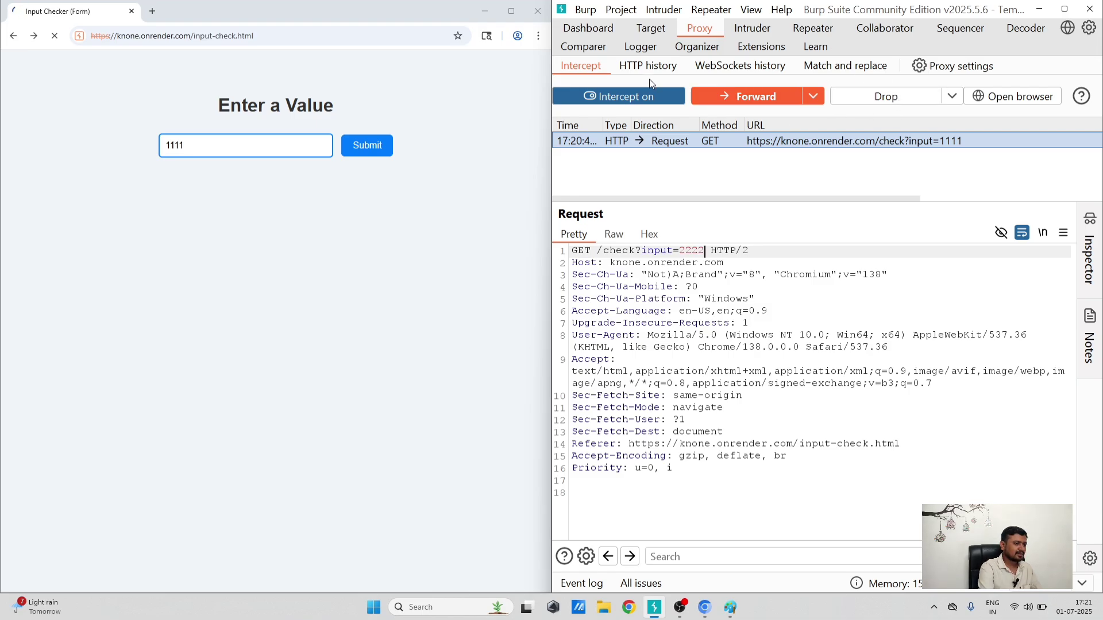
click(739, 96)
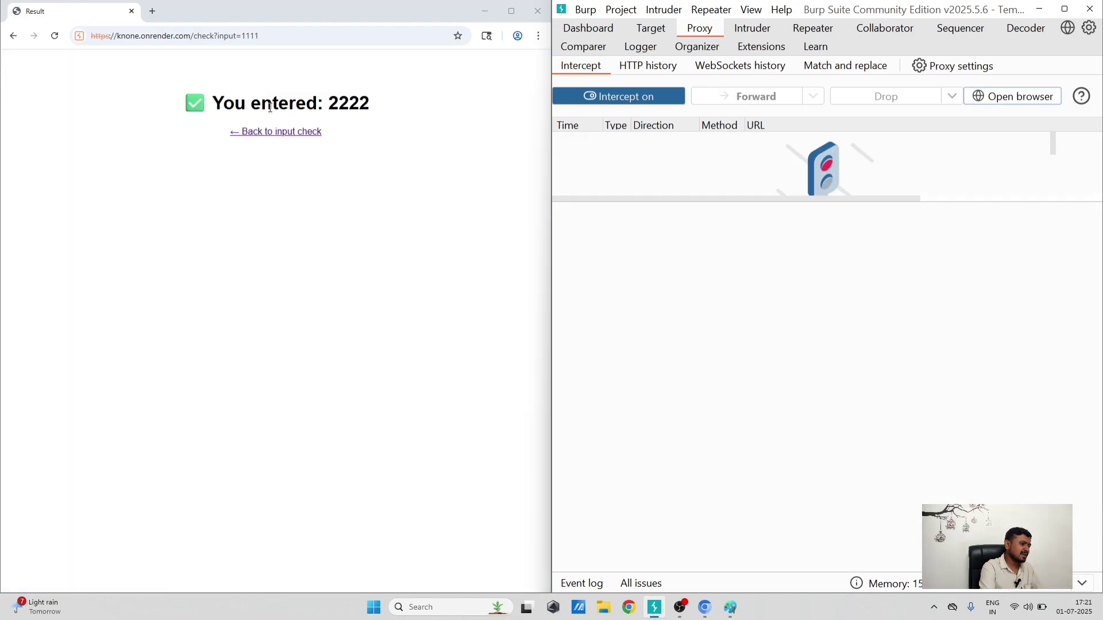
Step: Examine the entered value reported on the Result page by highlighting it
click(224, 105)
drag(224, 105, 364, 101)
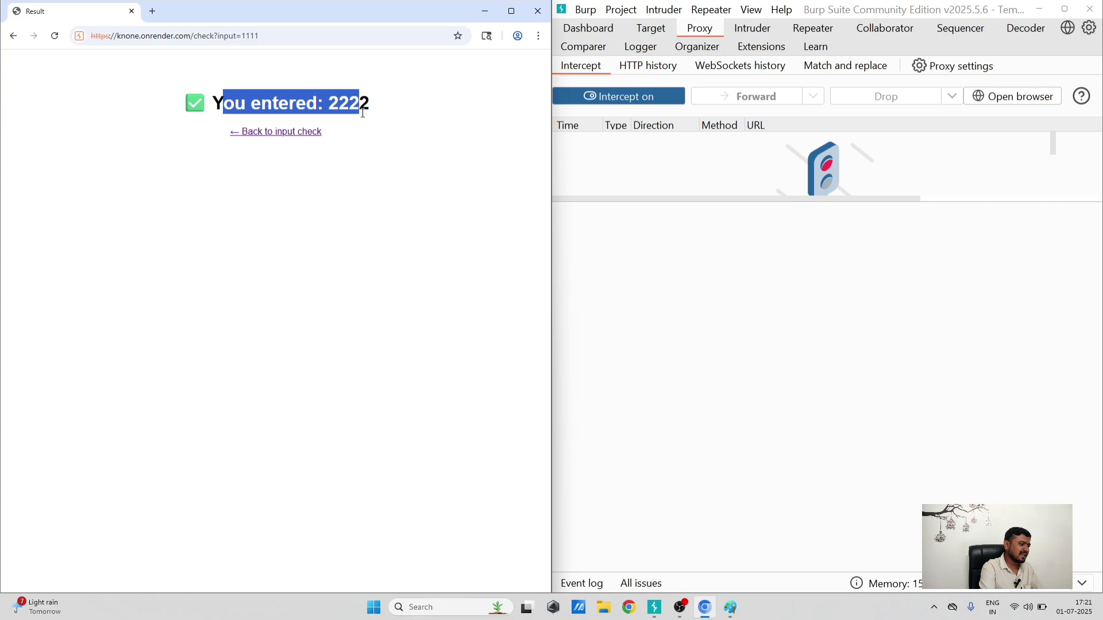
click(398, 113)
drag(328, 104, 394, 101)
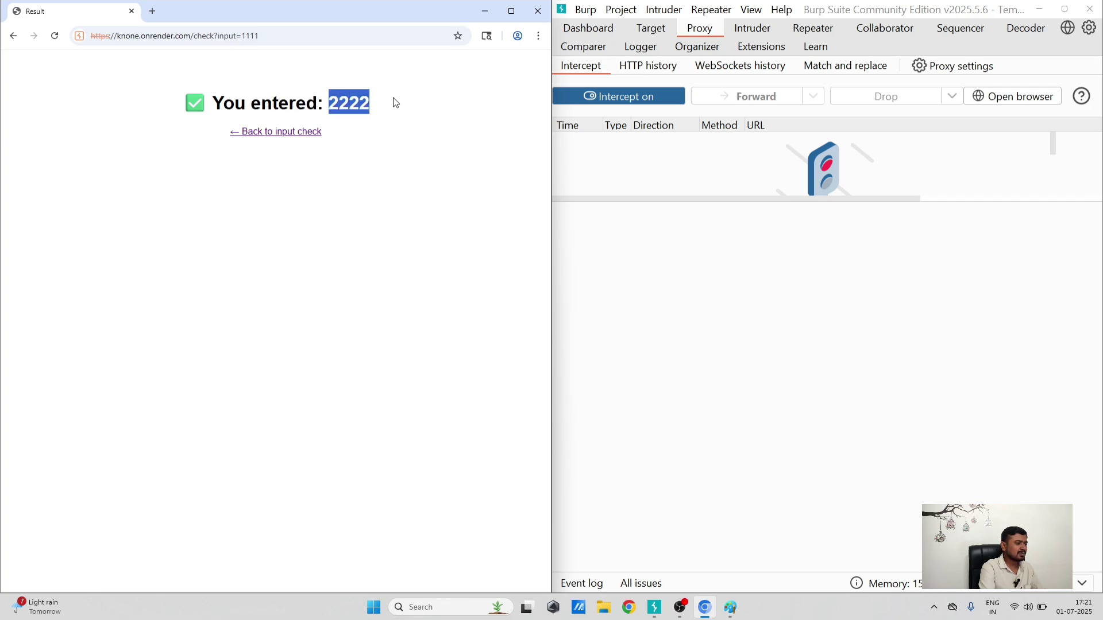
click(395, 102)
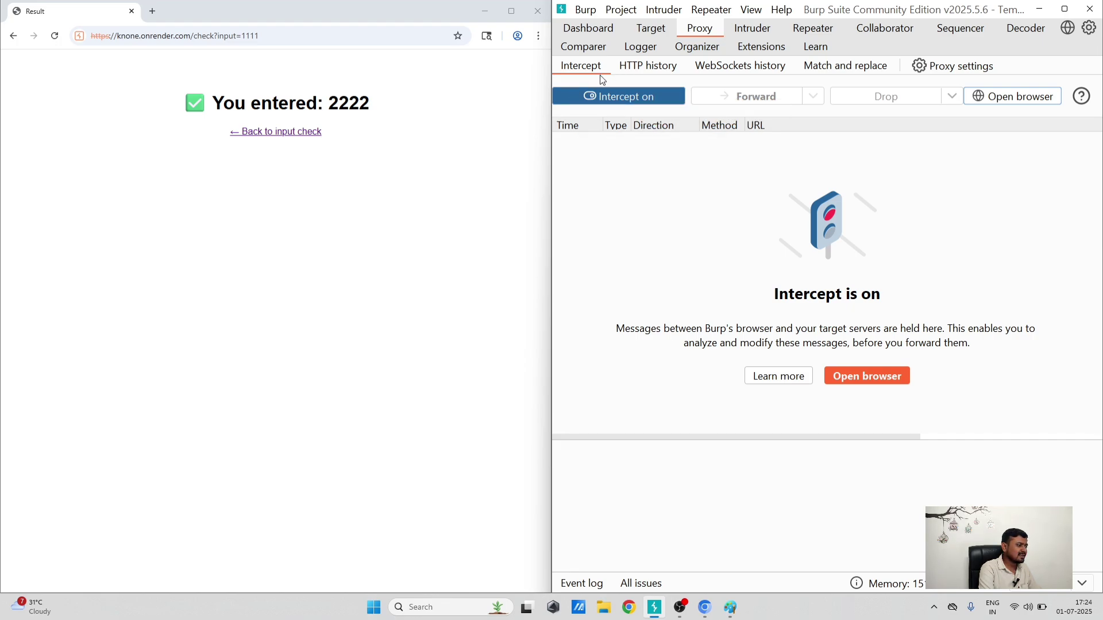
Step: Return to the input check page, enlarging the pane of its intercepted request to review it before forwarding it
click(279, 136)
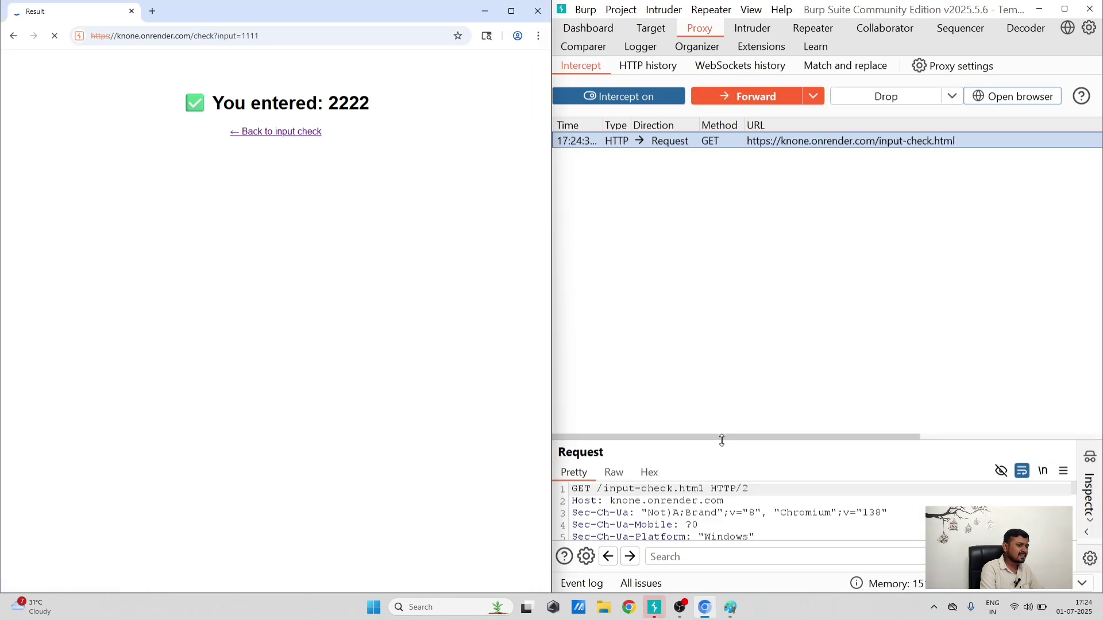
drag(722, 440, 718, 286)
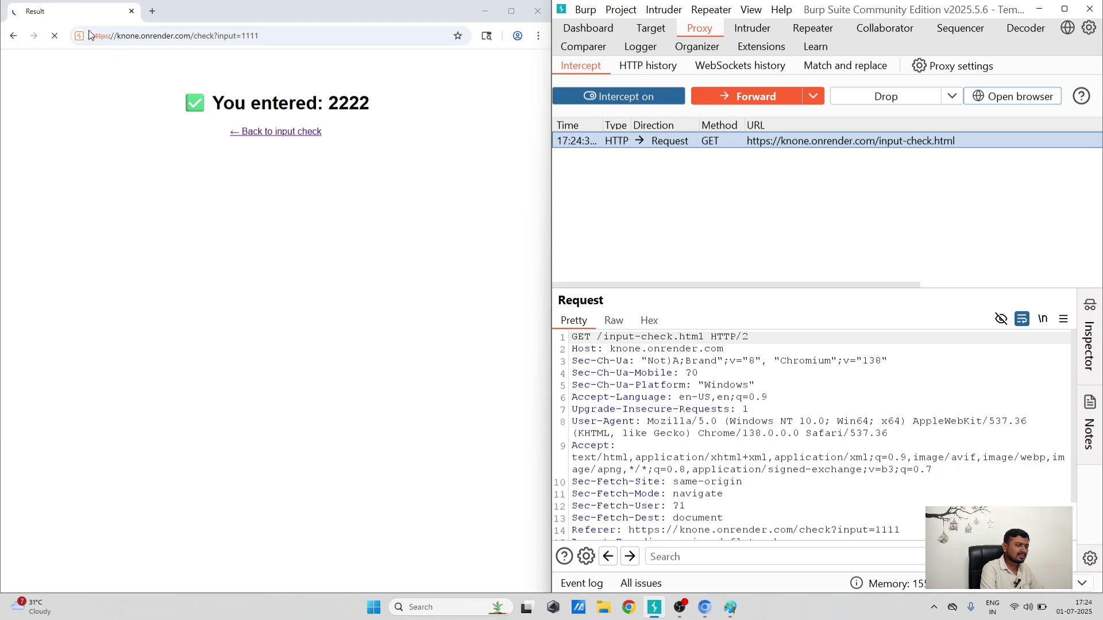
click(766, 98)
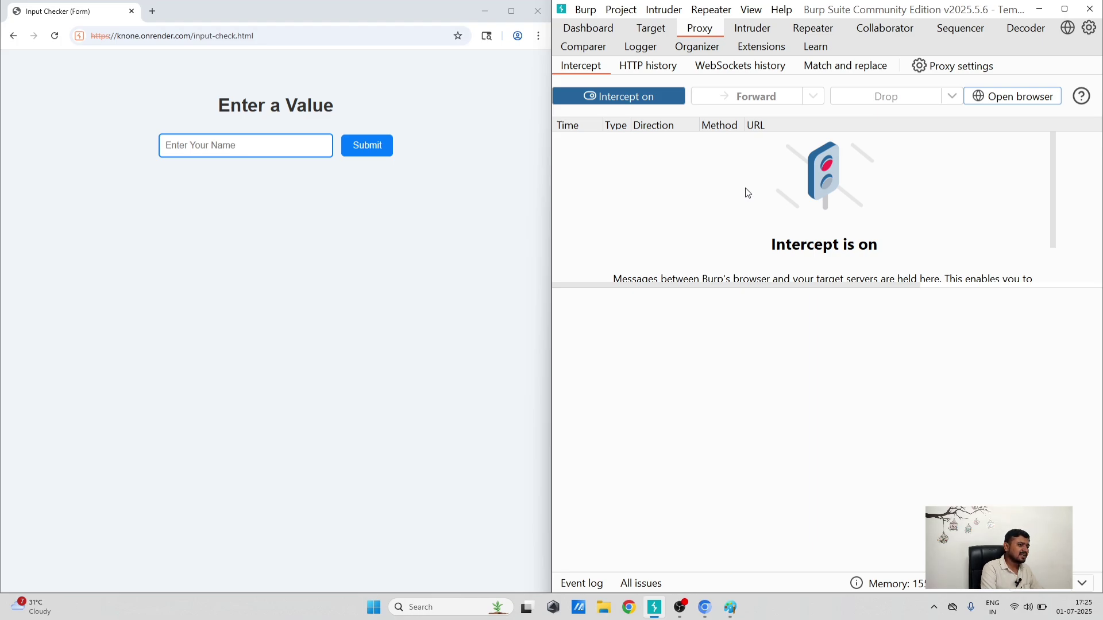
click(647, 97)
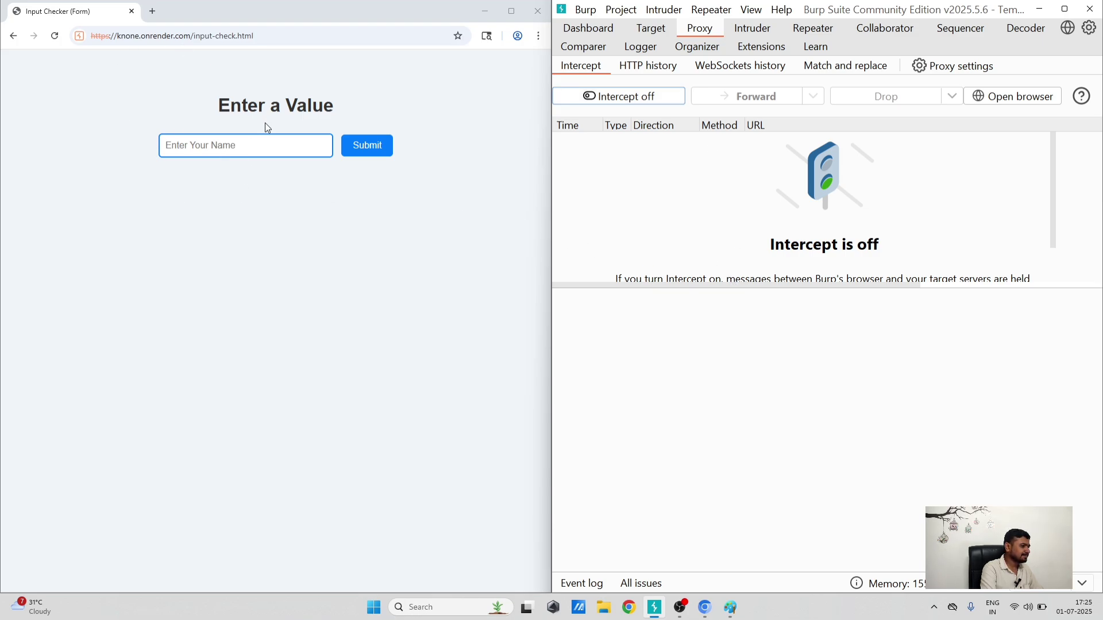
click(13, 36)
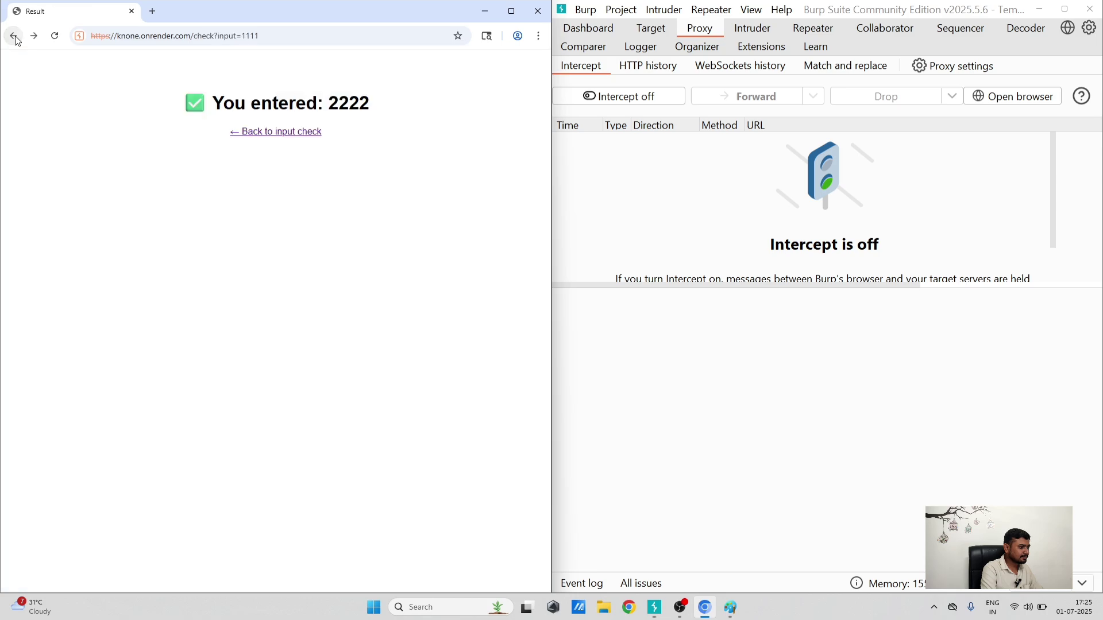
click(14, 36)
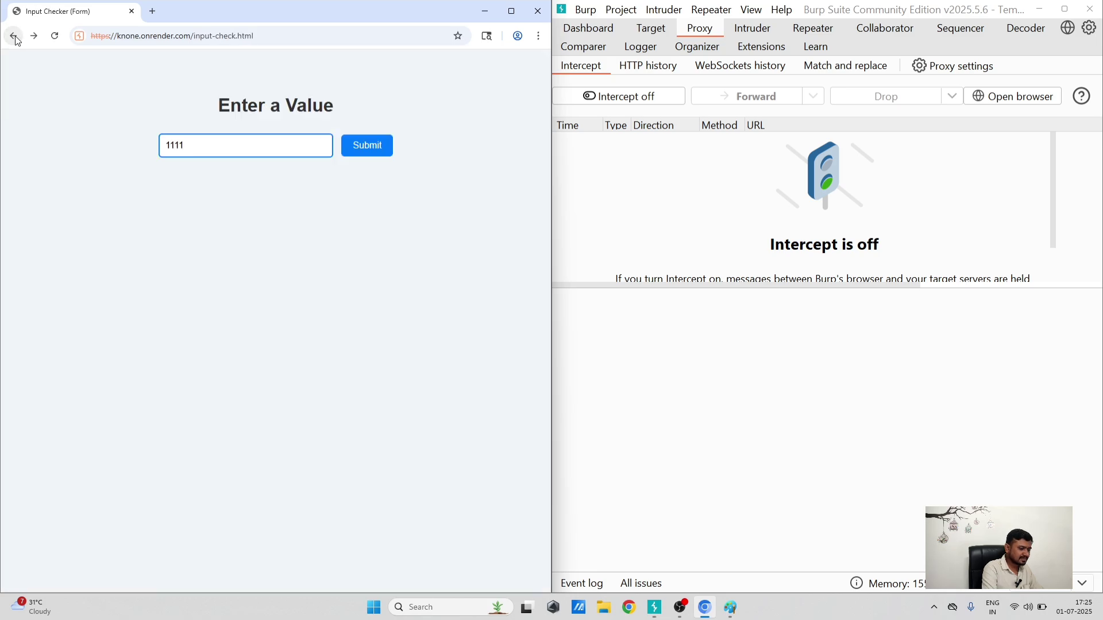
double_click(283, 33)
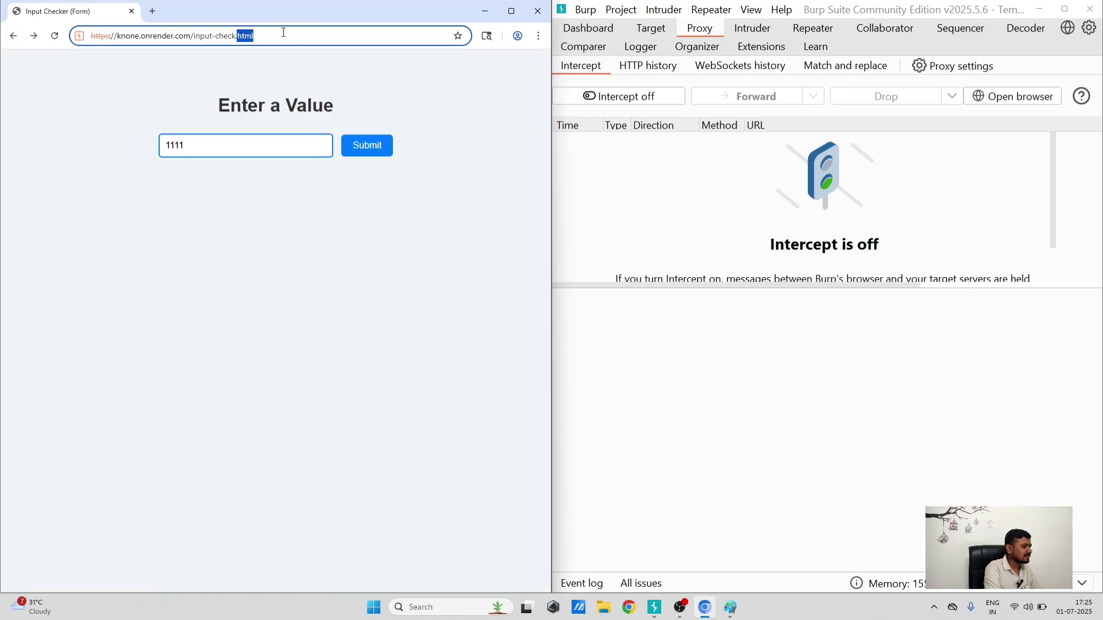
key(BackSpace)
key(BackSpace)
key(BackSpace)
key(BackSpace)
key(BackSpace)
key(BackSpace)
key(BackSpace)
key(BackSpace)
key(BackSpace)
key(BackSpace)
key(BackSpace)
key(BackSpace)
key(BackSpace)
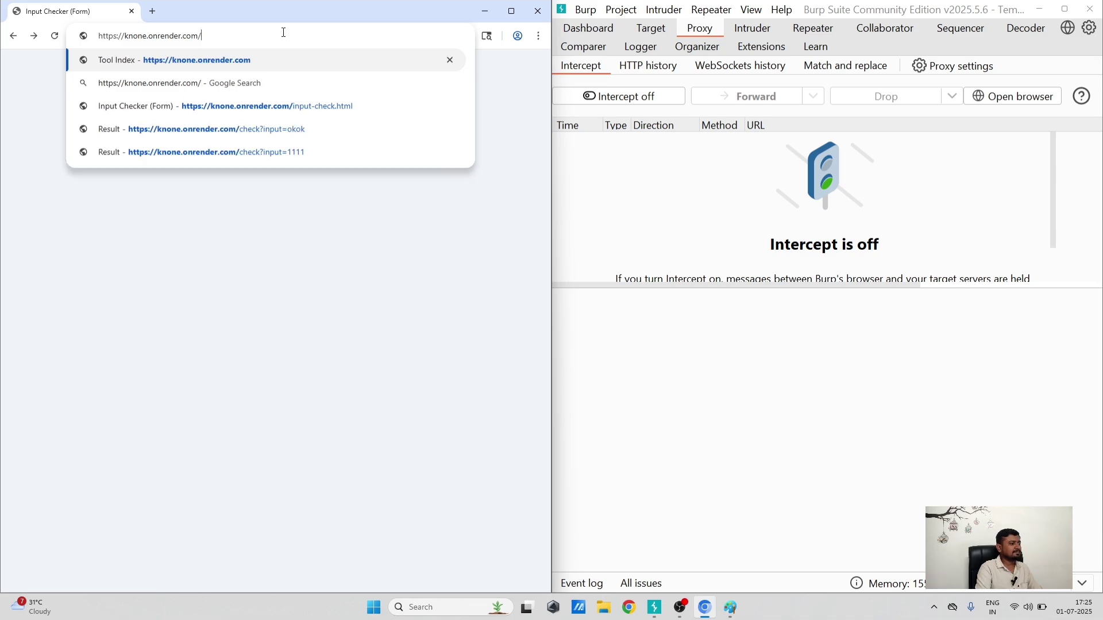
key(Return)
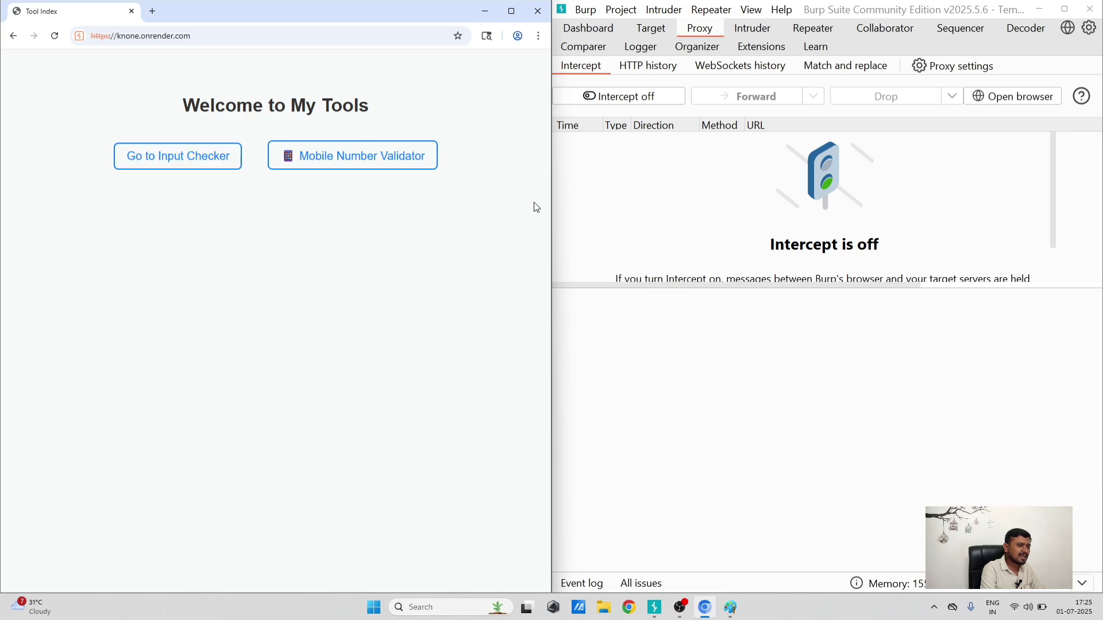
Step: Show the proxy's HTTP history and examine the captured requests for /input-check.html and the home page
click(645, 68)
click(722, 208)
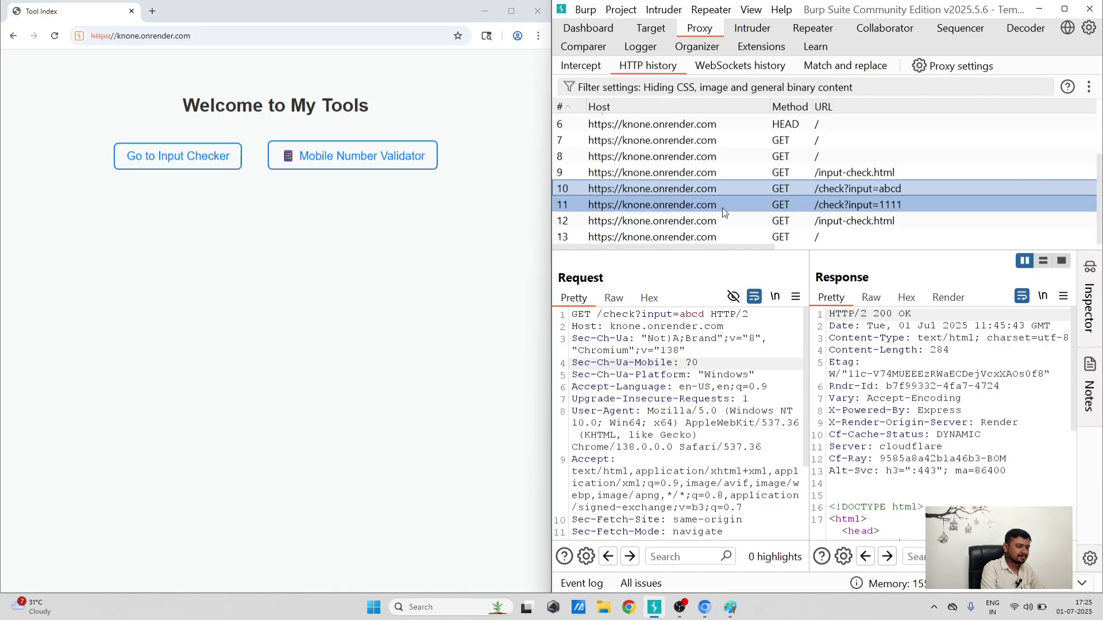
click(718, 222)
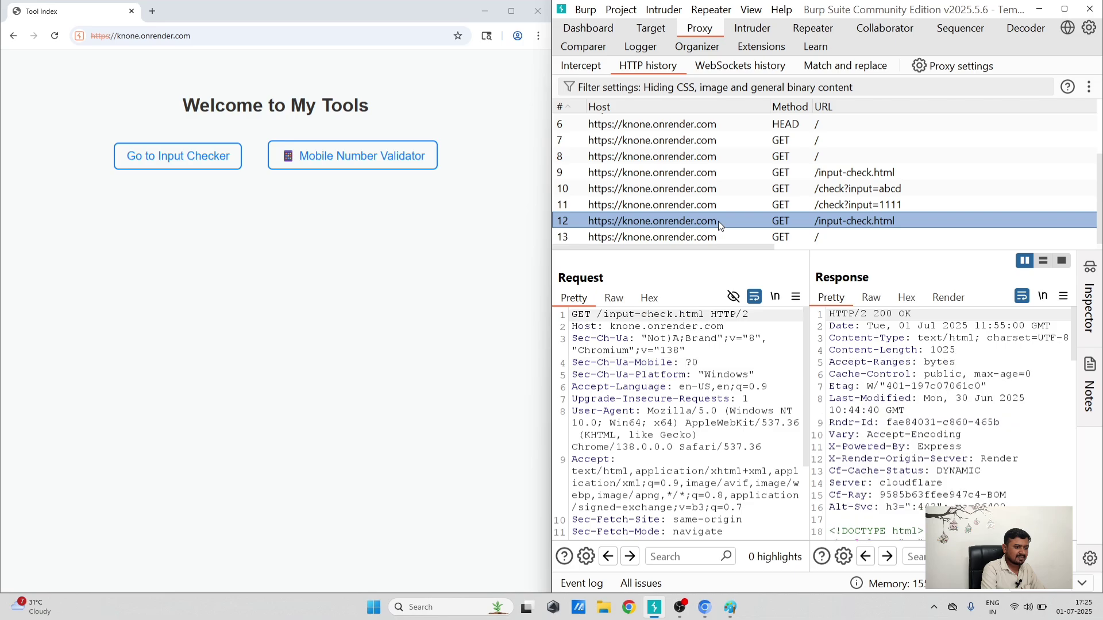
click(748, 235)
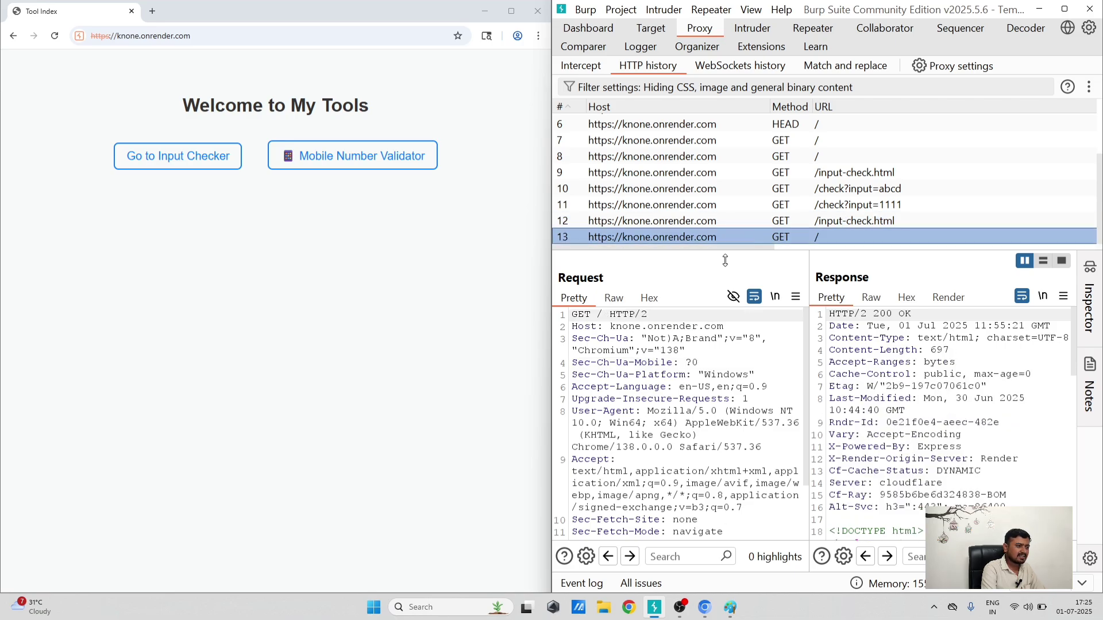
scroll(674, 343, down, 2)
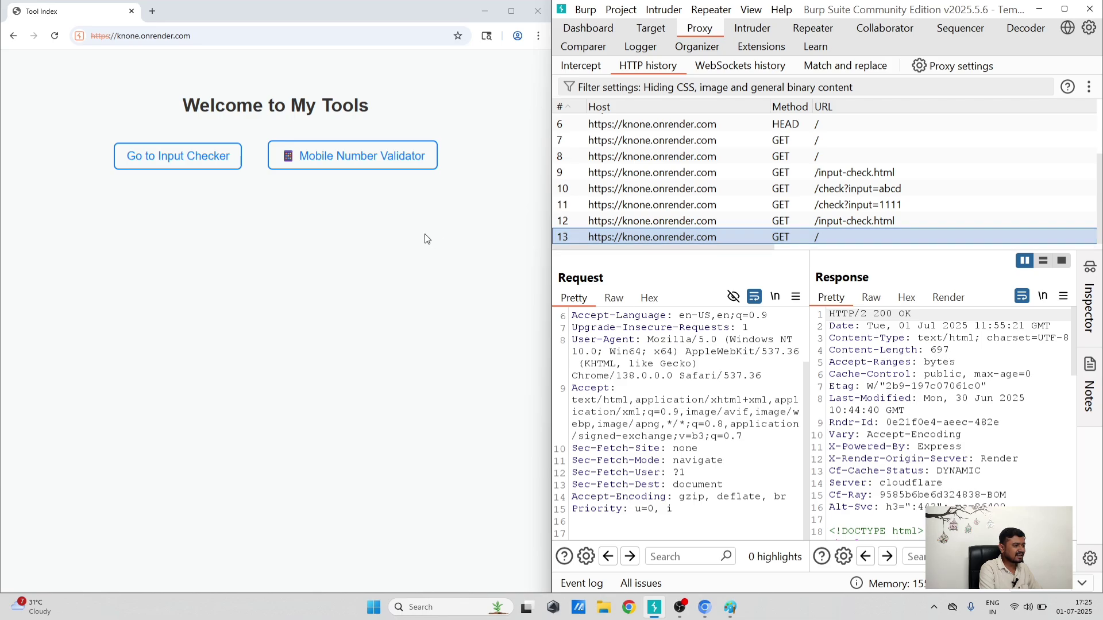
Step: Open the Mobile Number Validator from the home page and try to submit the value 123
click(362, 165)
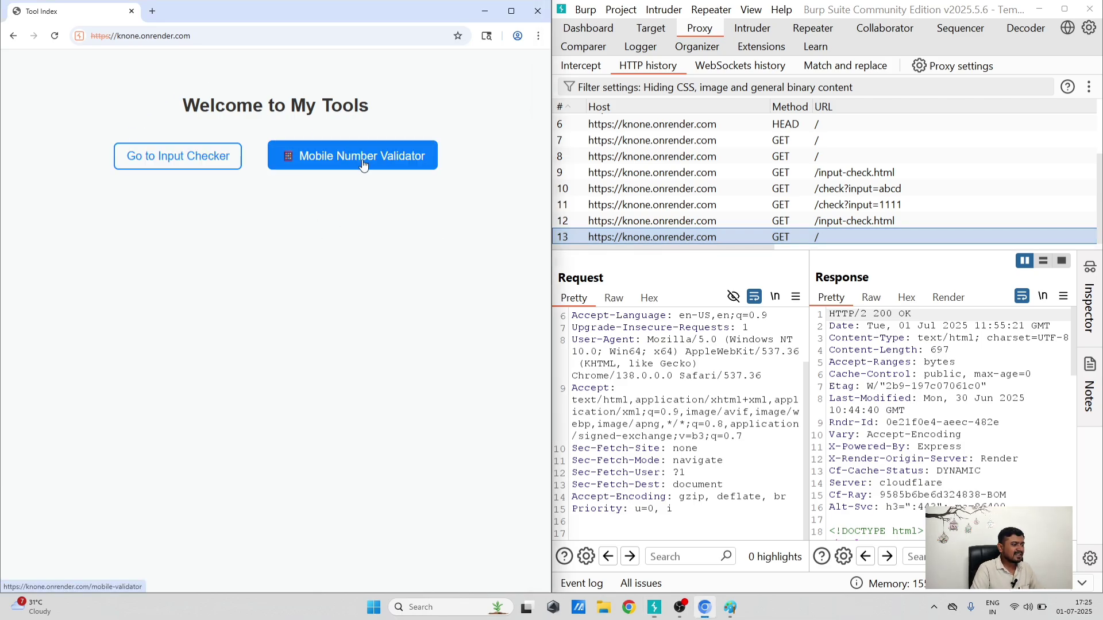
click(363, 165)
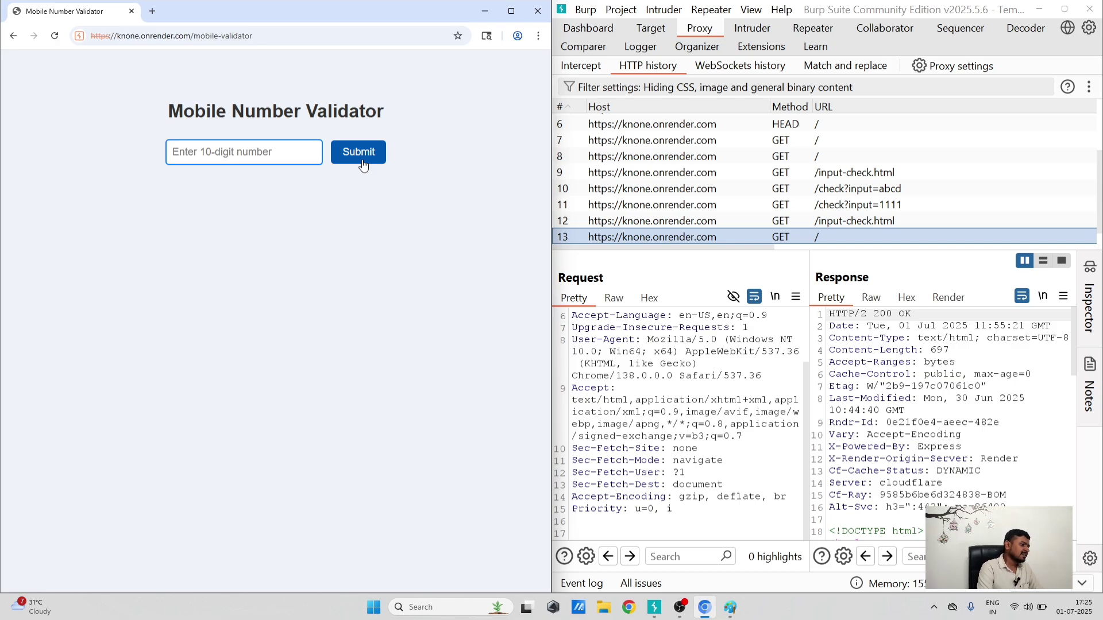
click(210, 156)
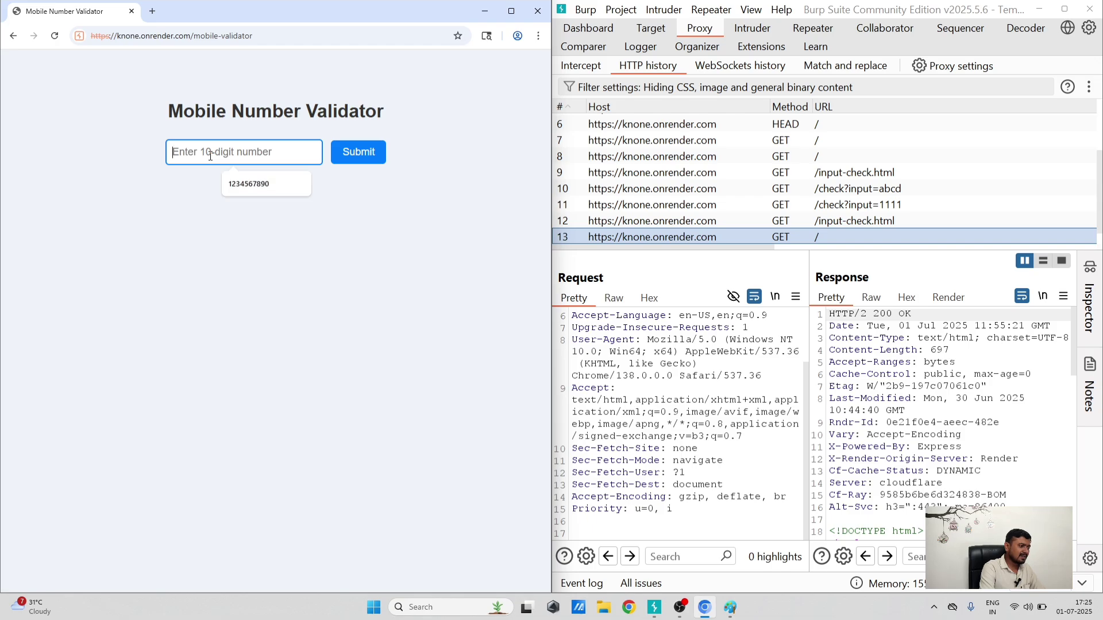
text(1)
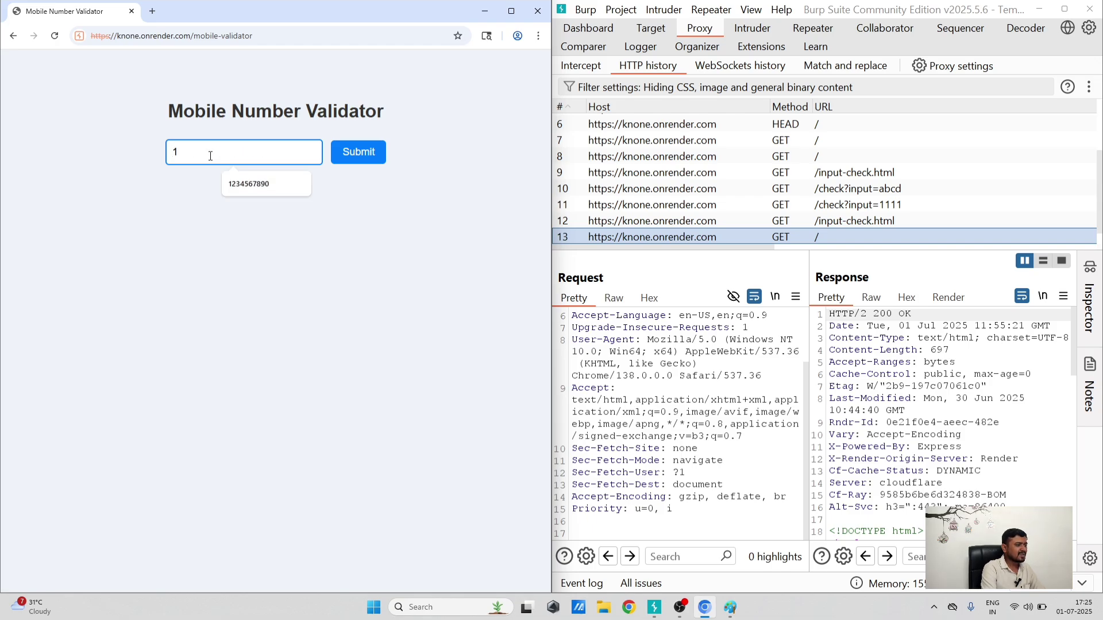
text(23)
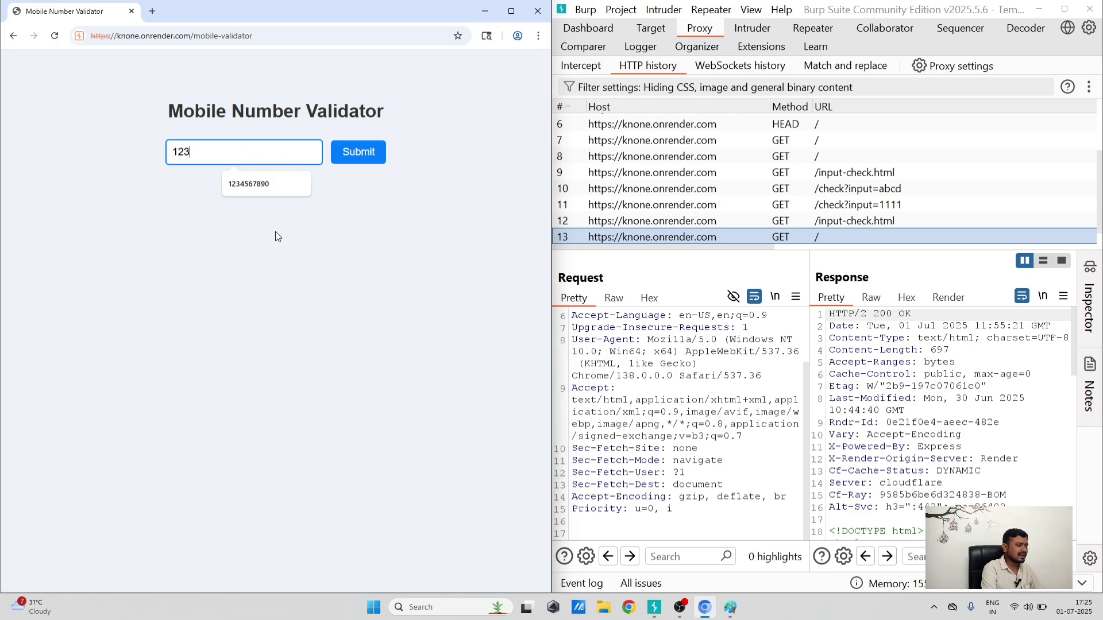
click(359, 154)
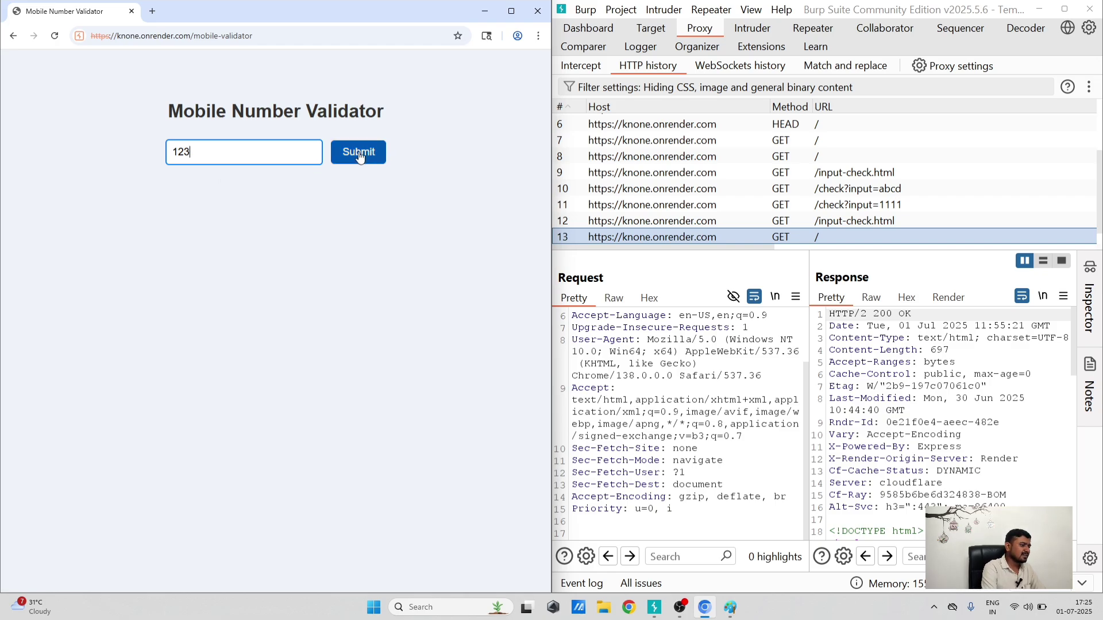
click(359, 154)
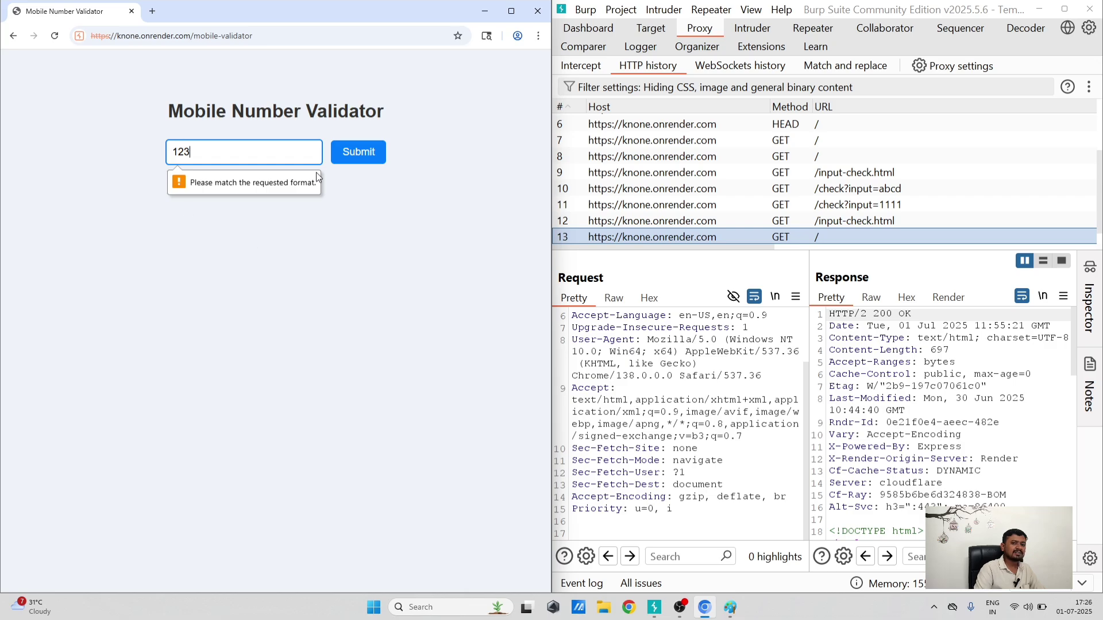
Step: Replace the value in the Mobile Number Validator with abcd and try to submit it
click(231, 153)
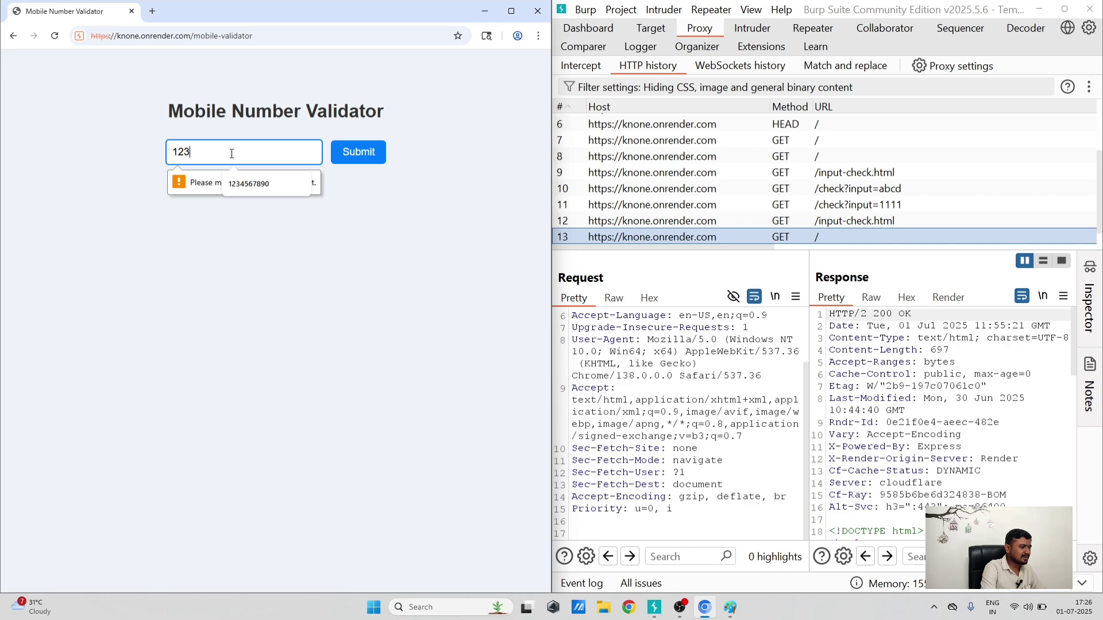
text(123)
key(BackSpace)
key(BackSpace)
key(BackSpace)
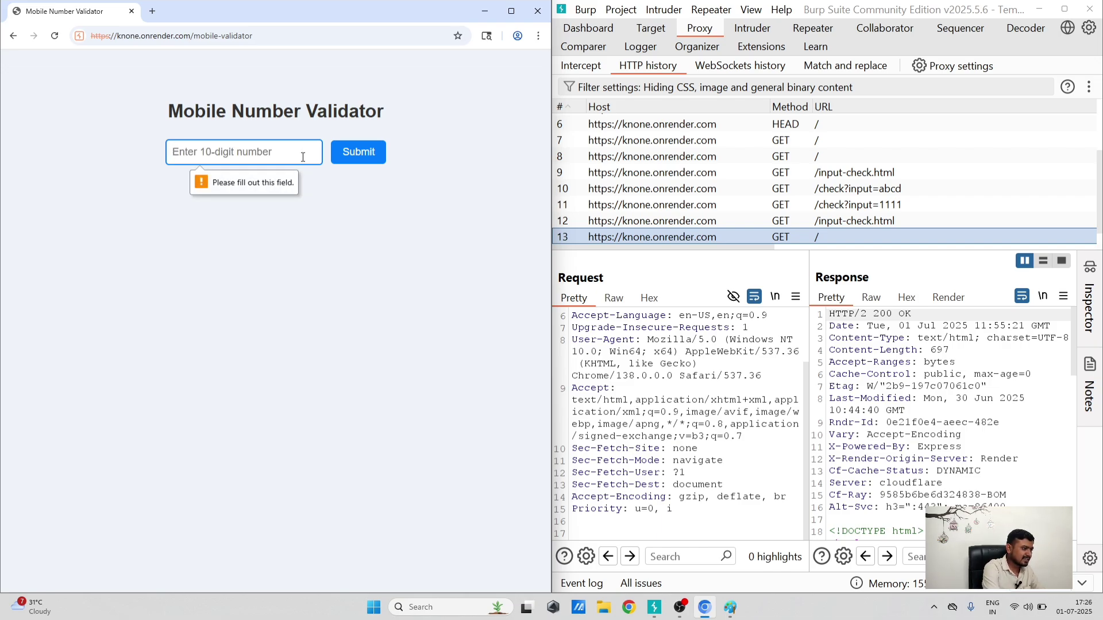
text(abcd)
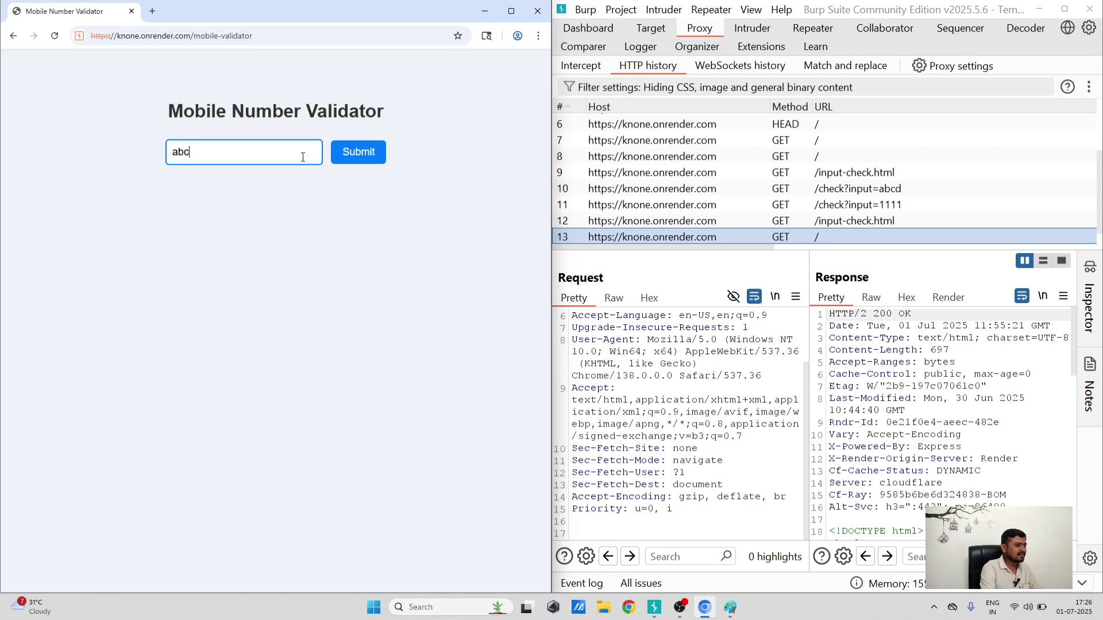
key(Return)
click(346, 158)
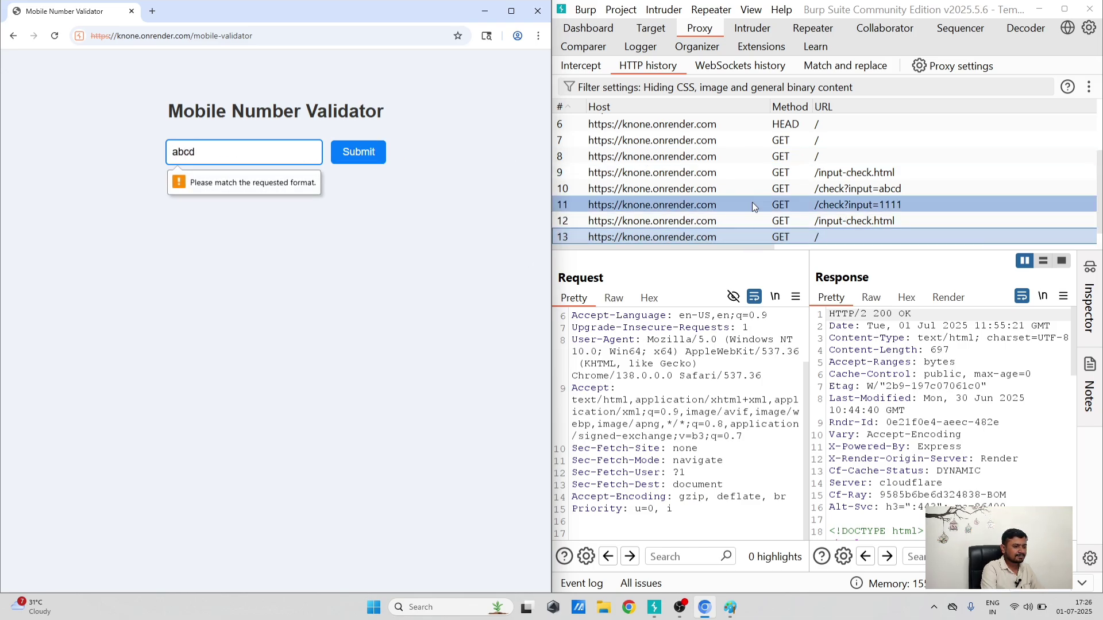
Step: Inspect the captured GET request for /mobile-validator in the HTTP history and try submitting abcd again in the validator
click(727, 236)
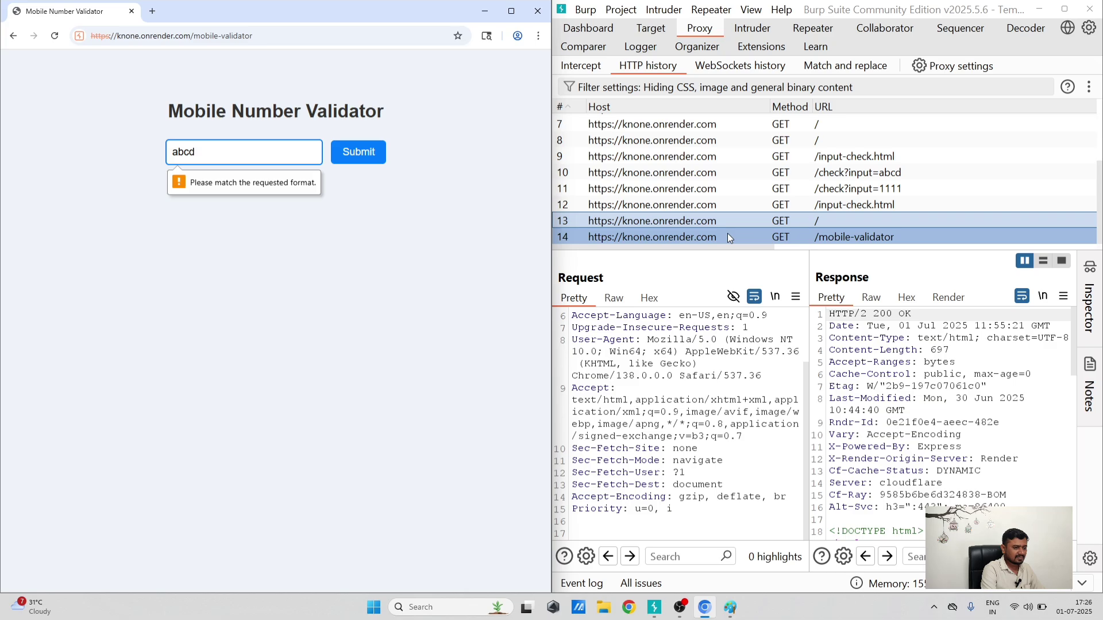
click(769, 237)
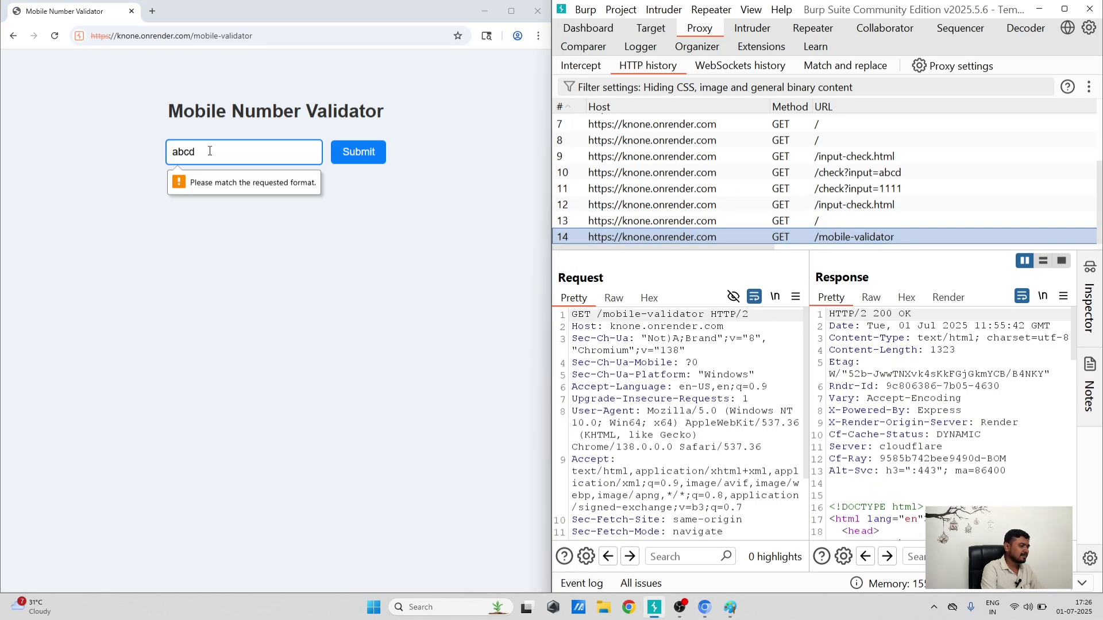
click(365, 153)
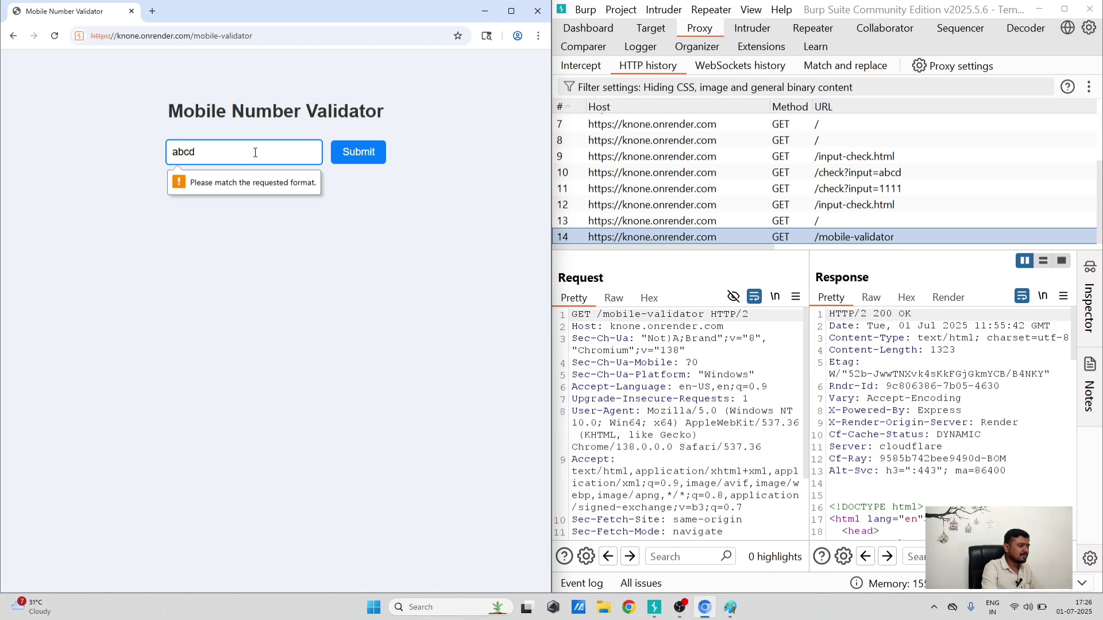
Step: Replace the value in the Mobile Number Validator with a ten-digit mobile number and submit it
key(BackSpace)
key(BackSpace)
key(BackSpace)
key(BackSpace)
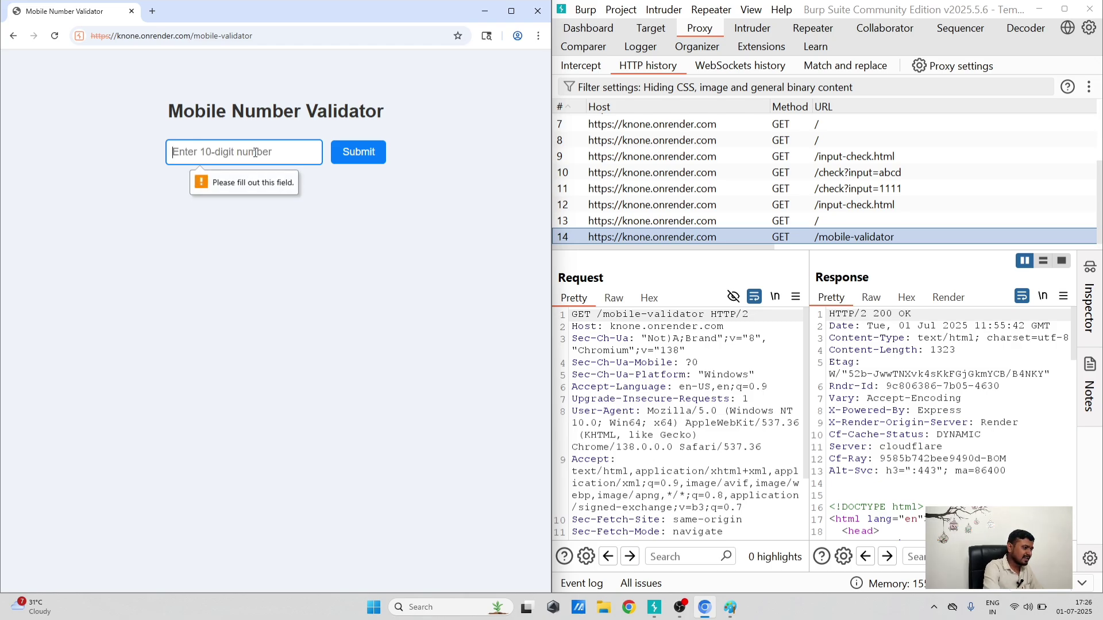
text(9898)
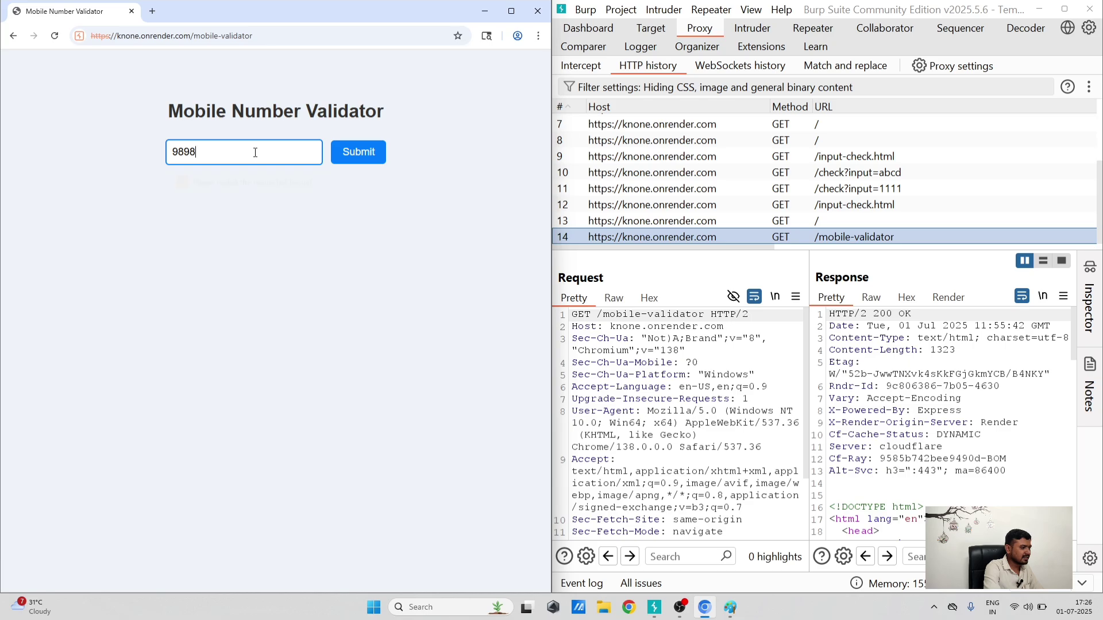
text(9898)
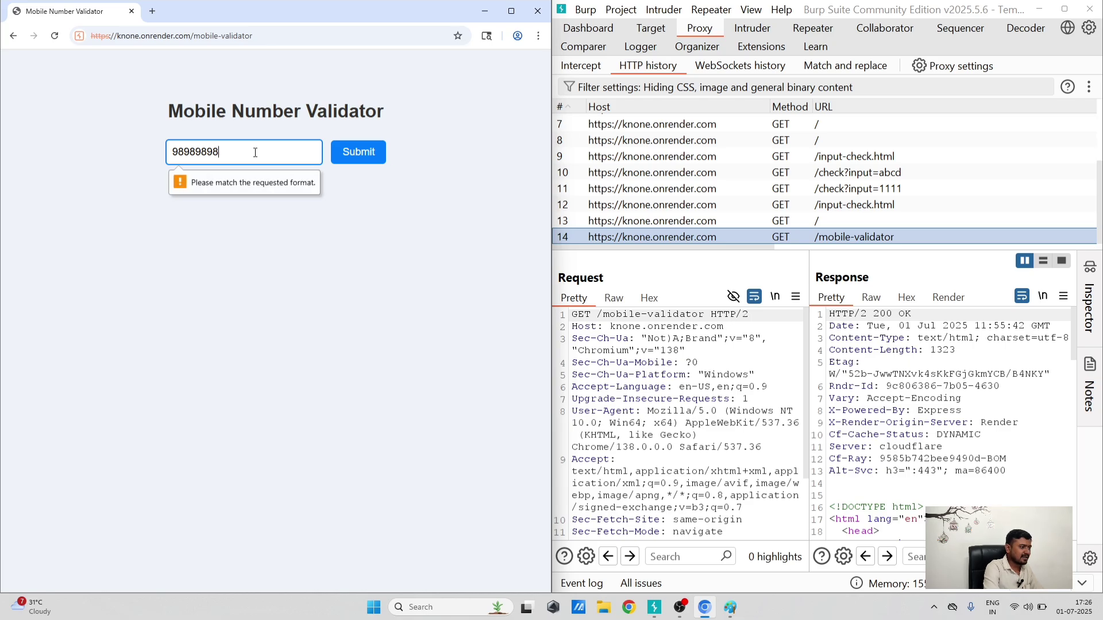
text(98)
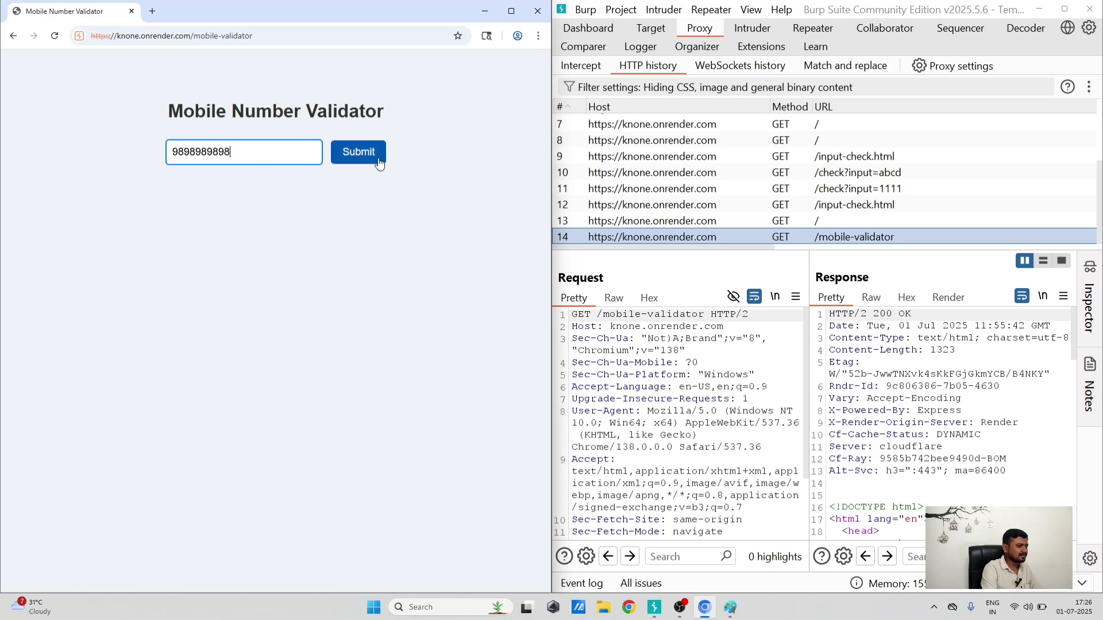
click(357, 157)
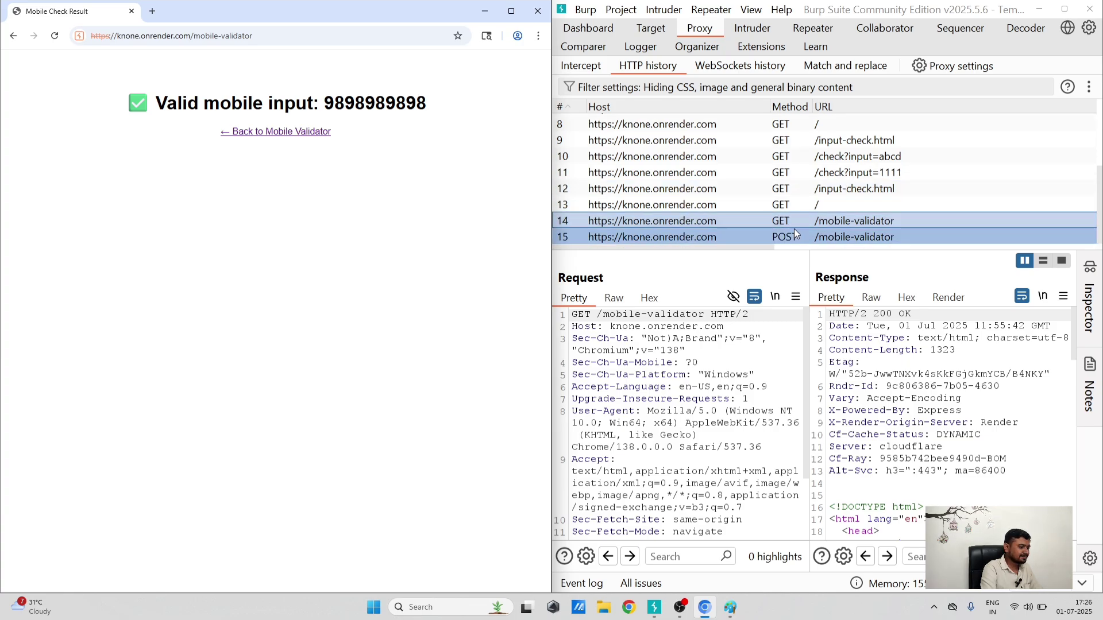
Step: View the captured POST request for /mobile-validator in the HTTP history and return to the Mobile Number Validator form
click(794, 232)
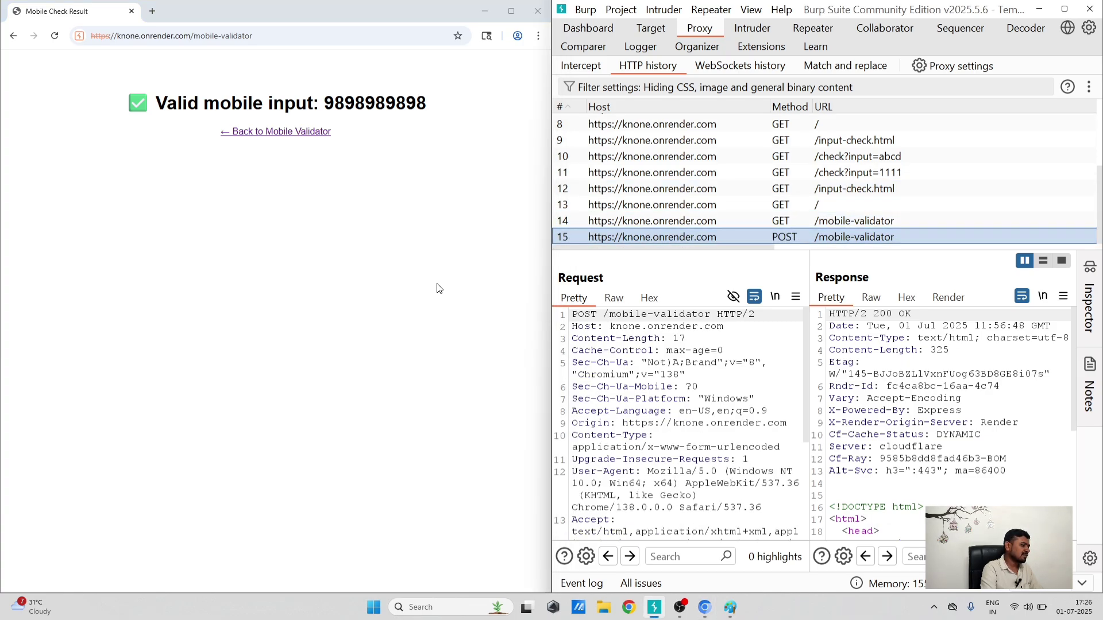
click(281, 133)
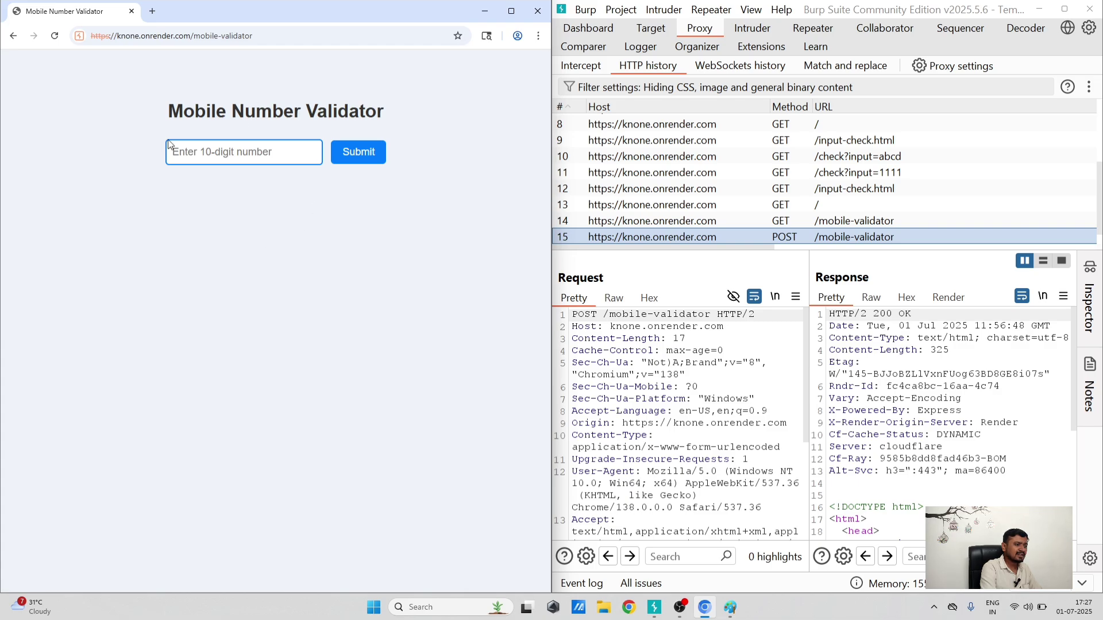
Step: Turn proxy interception on and submit a ten-digit mobile number in the Mobile Number Validator
click(676, 178)
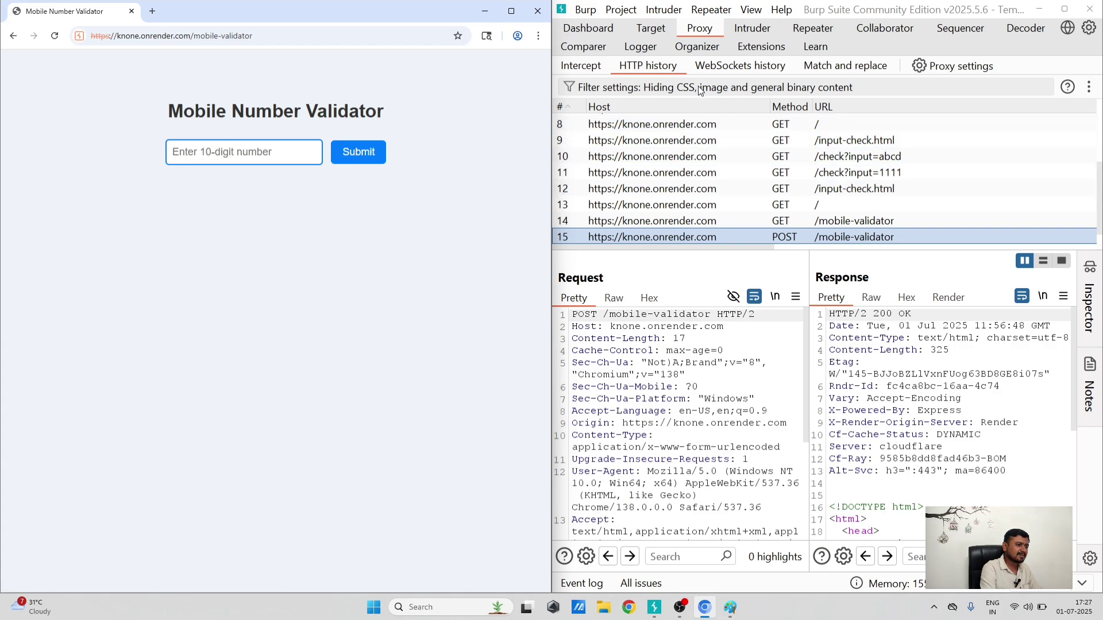
click(596, 72)
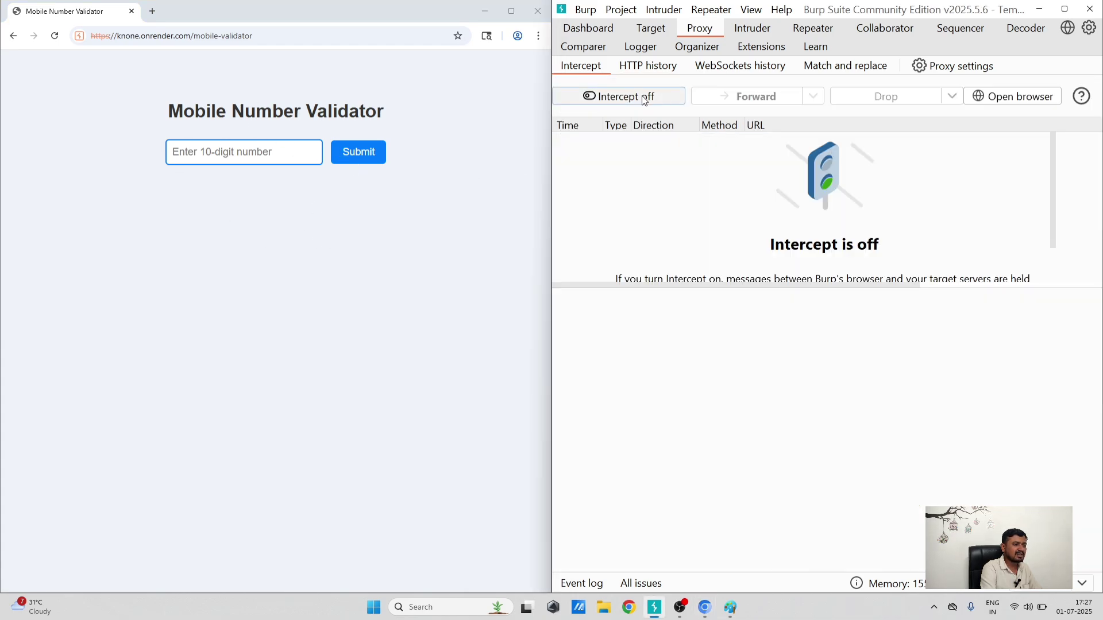
click(633, 97)
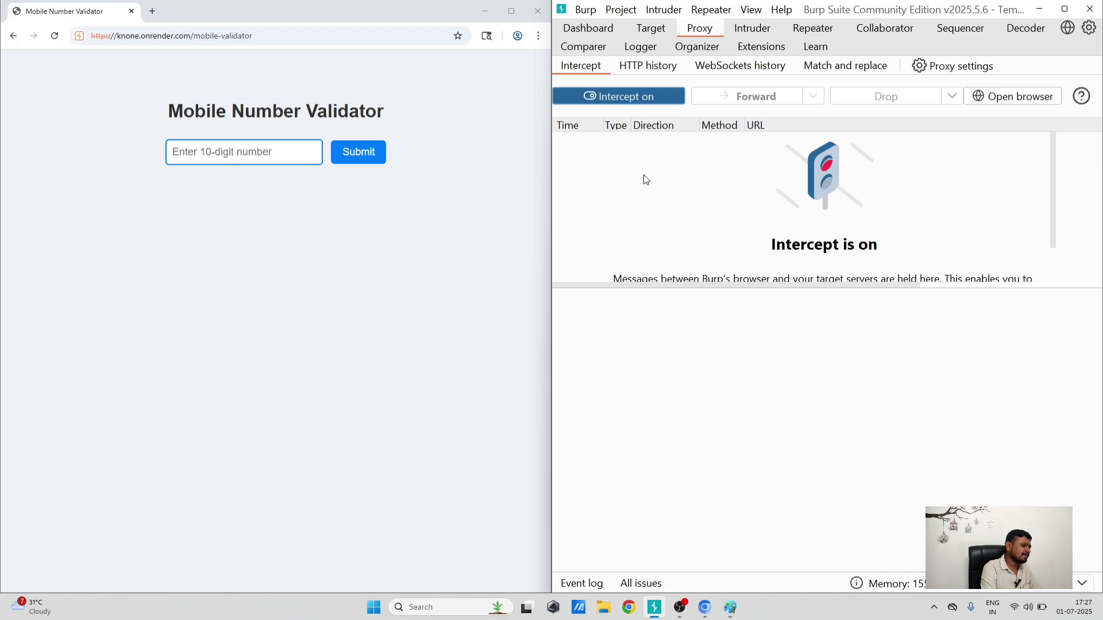
click(215, 155)
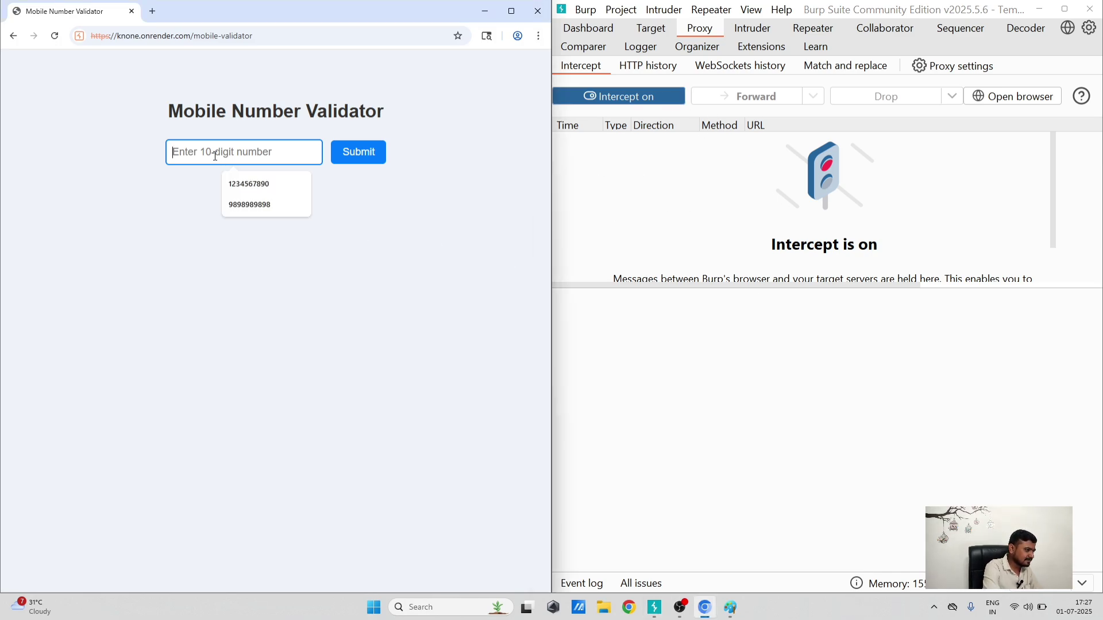
text(98989898)
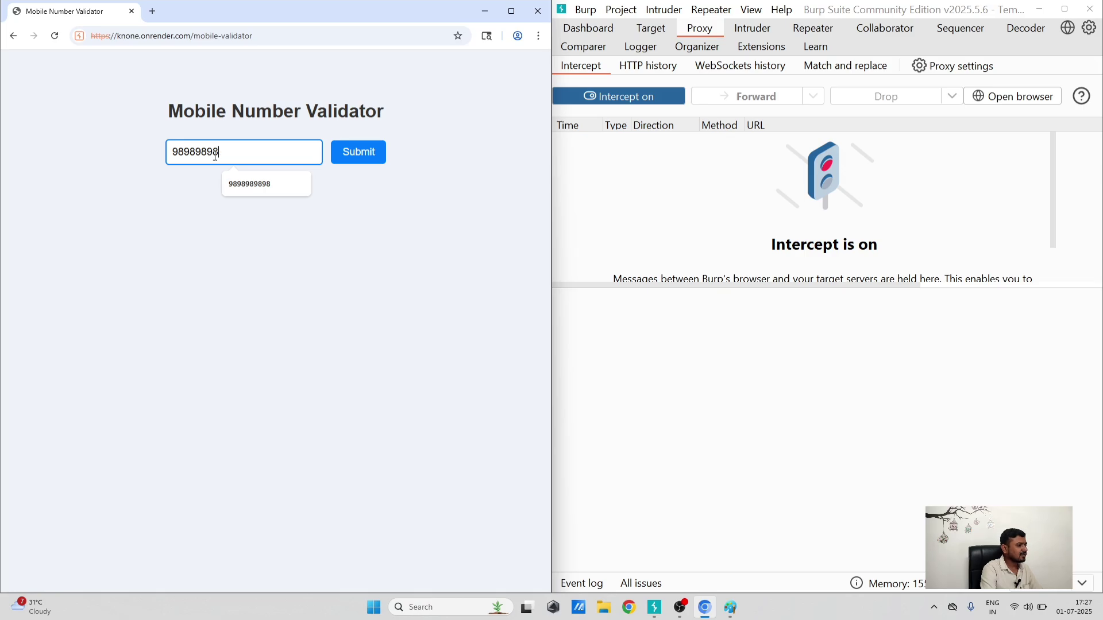
text(98)
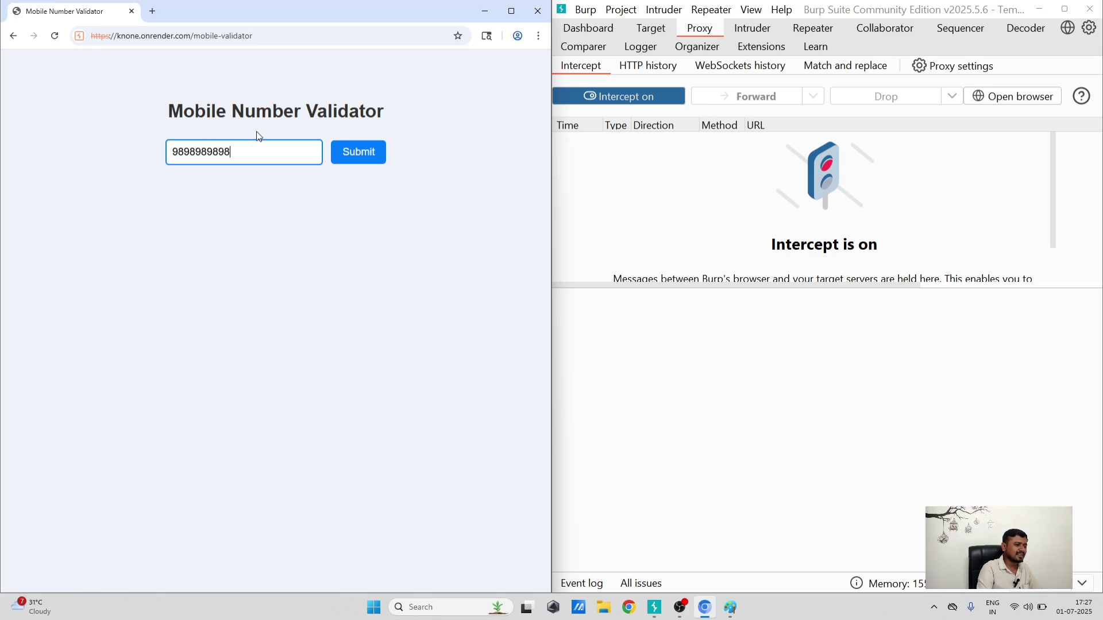
click(370, 159)
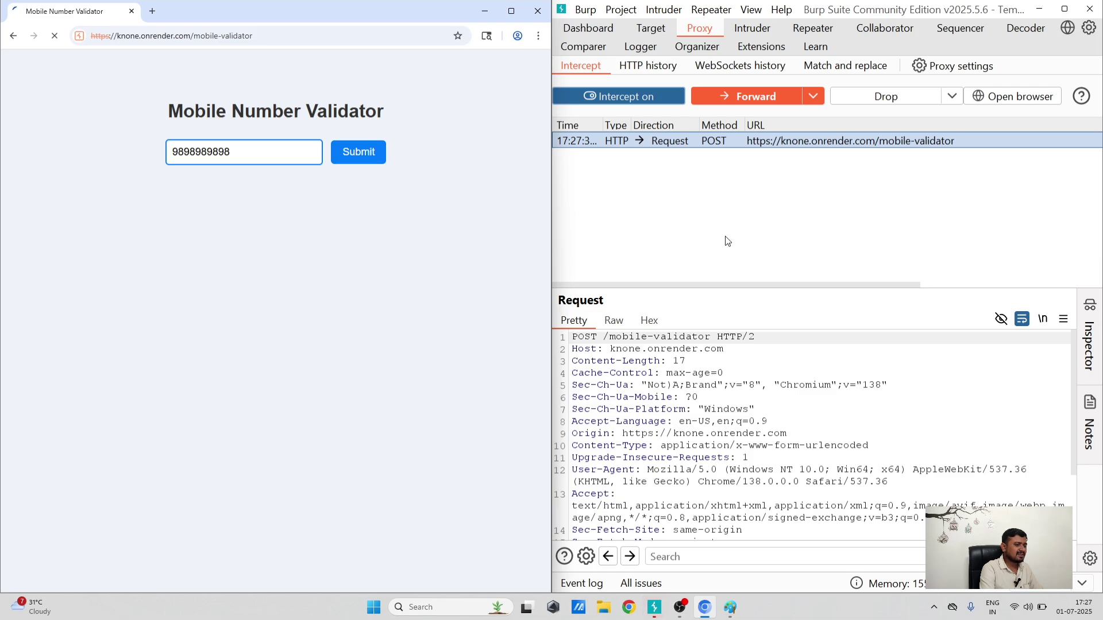
Step: Enlarge the request view and examine the intercepted request's POST method, /mobile-validator path and mobile parameter in the body
drag(727, 287, 727, 202)
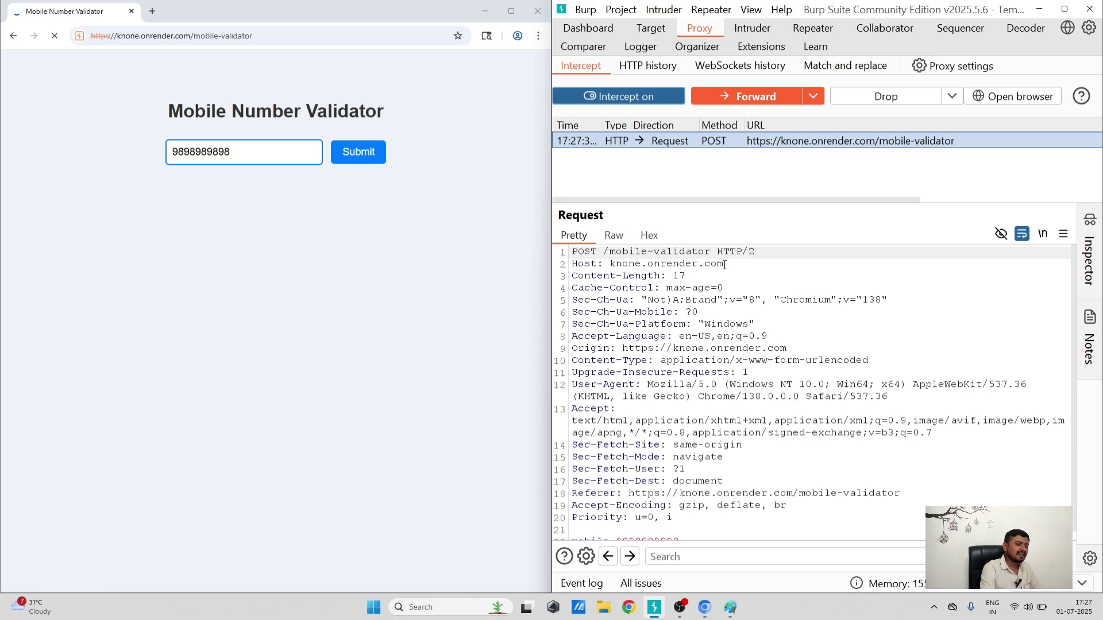
double_click(576, 252)
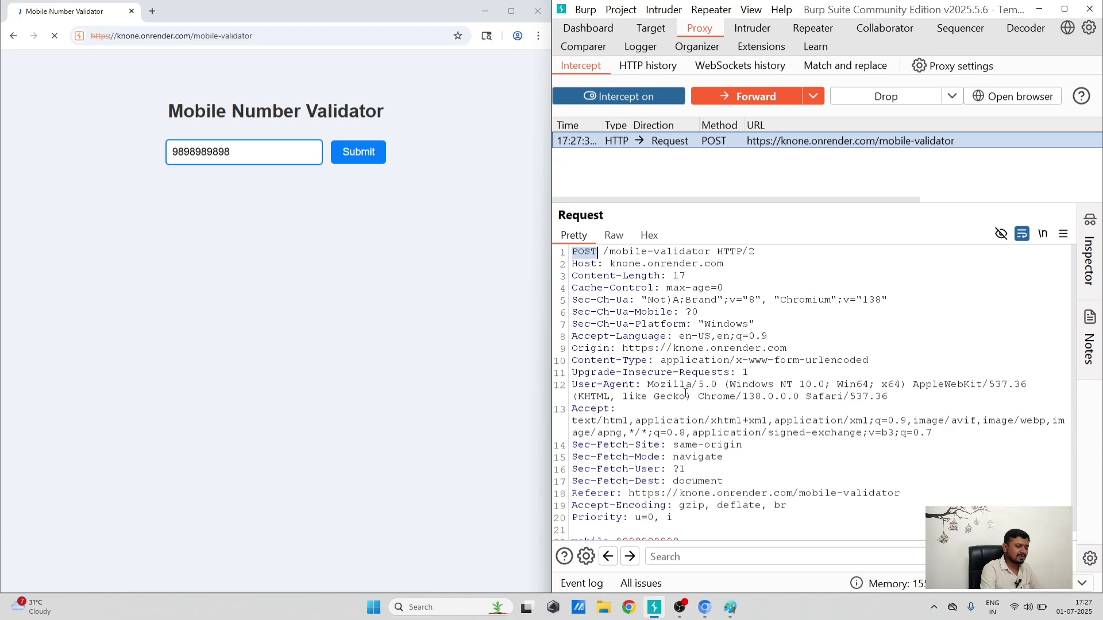
scroll(685, 394, down, 1)
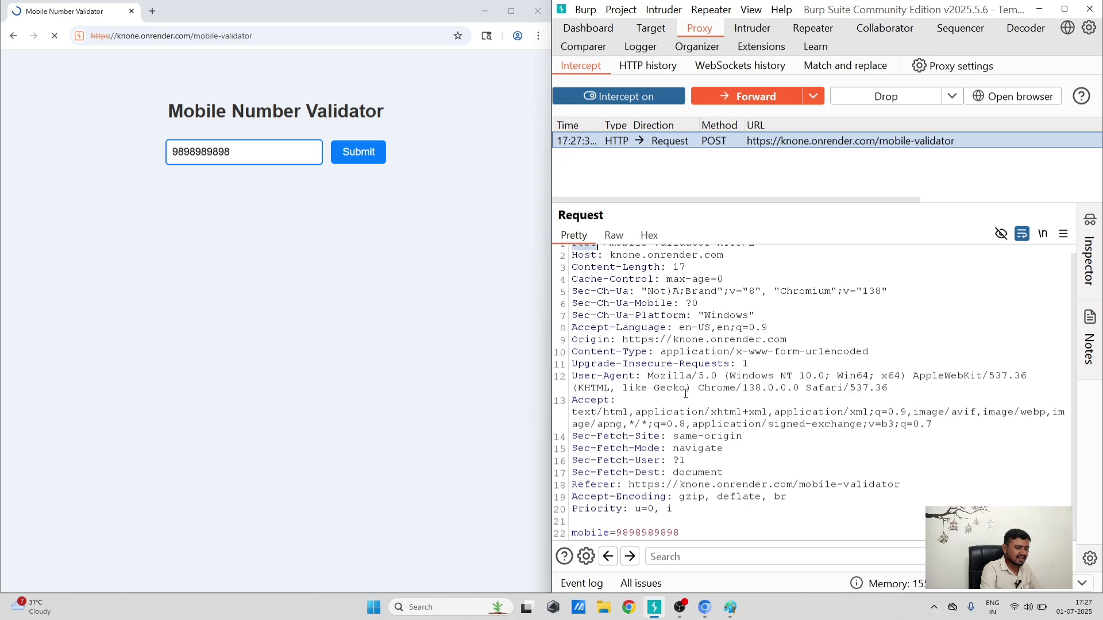
click(684, 533)
drag(681, 534, 571, 533)
click(685, 534)
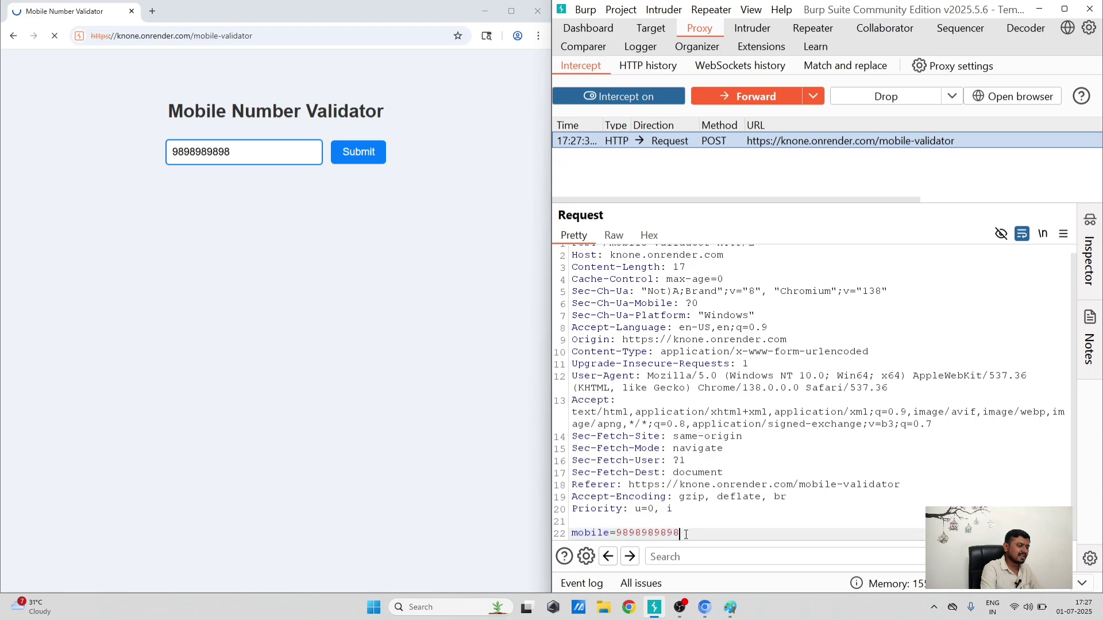
scroll(640, 281, up, 1)
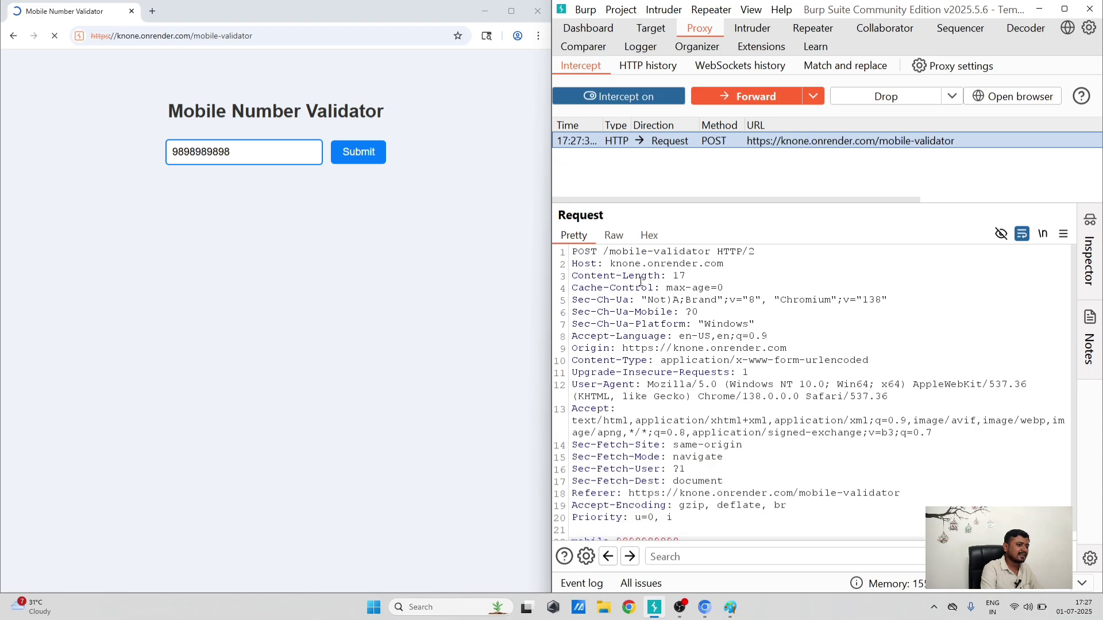
double_click(586, 252)
drag(604, 252, 711, 253)
double_click(586, 252)
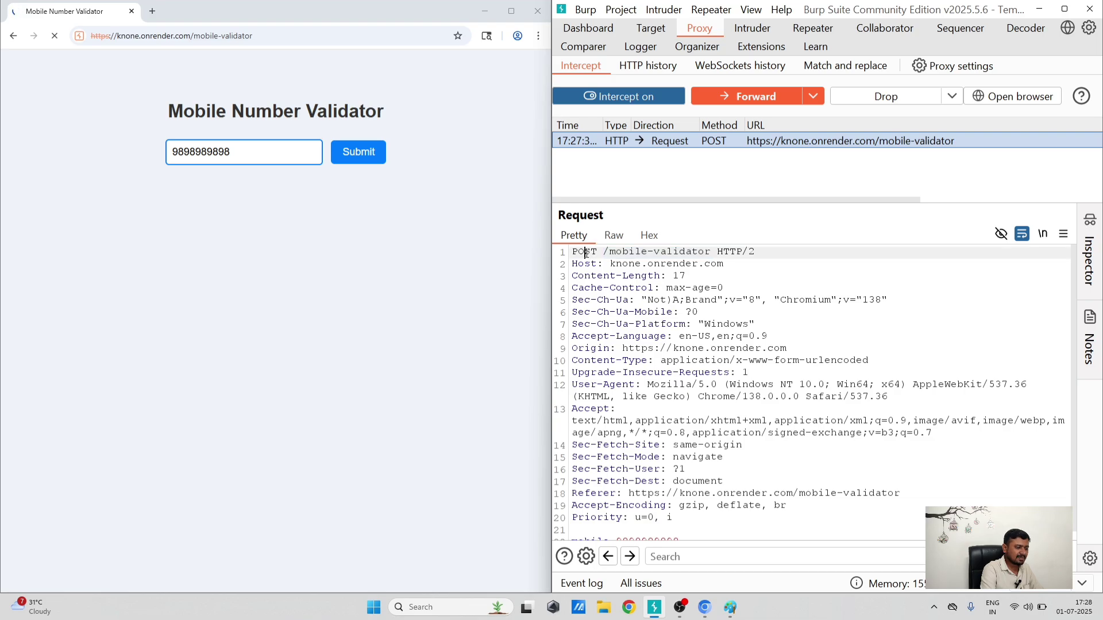
scroll(652, 364, down, 1)
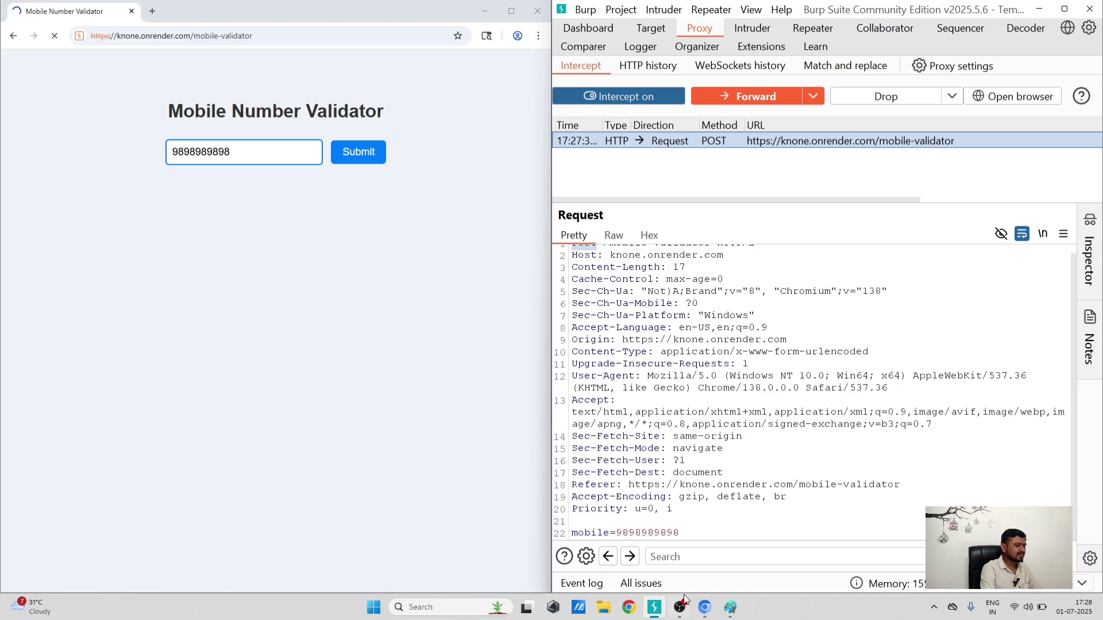
Step: Change the mobile parameter in the intercepted POST request's body to 123 and forward the request
click(624, 534)
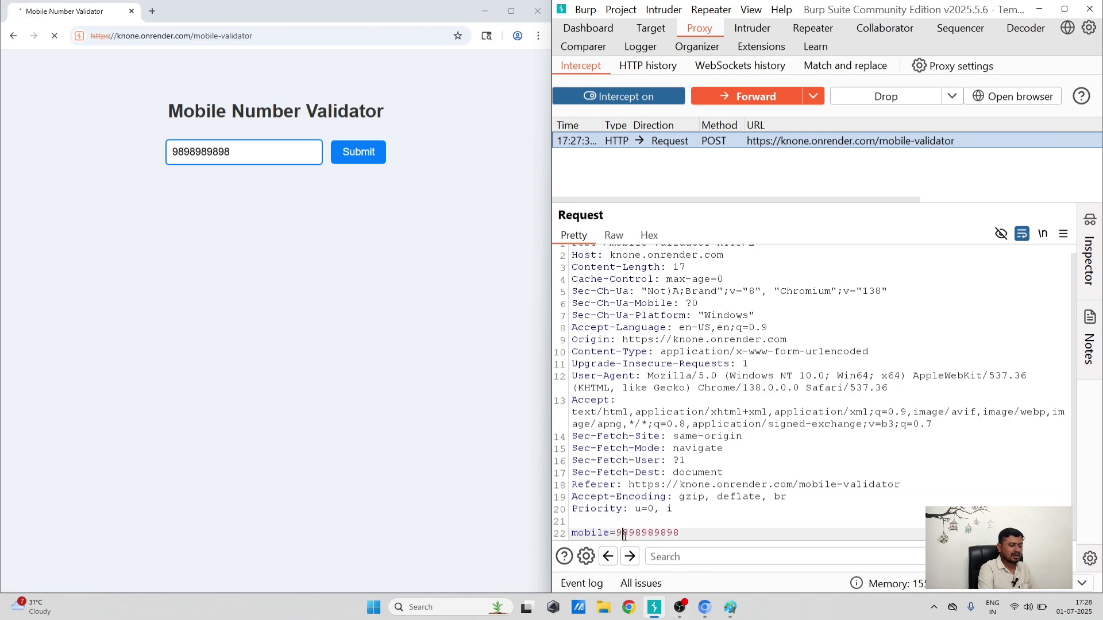
click(691, 534)
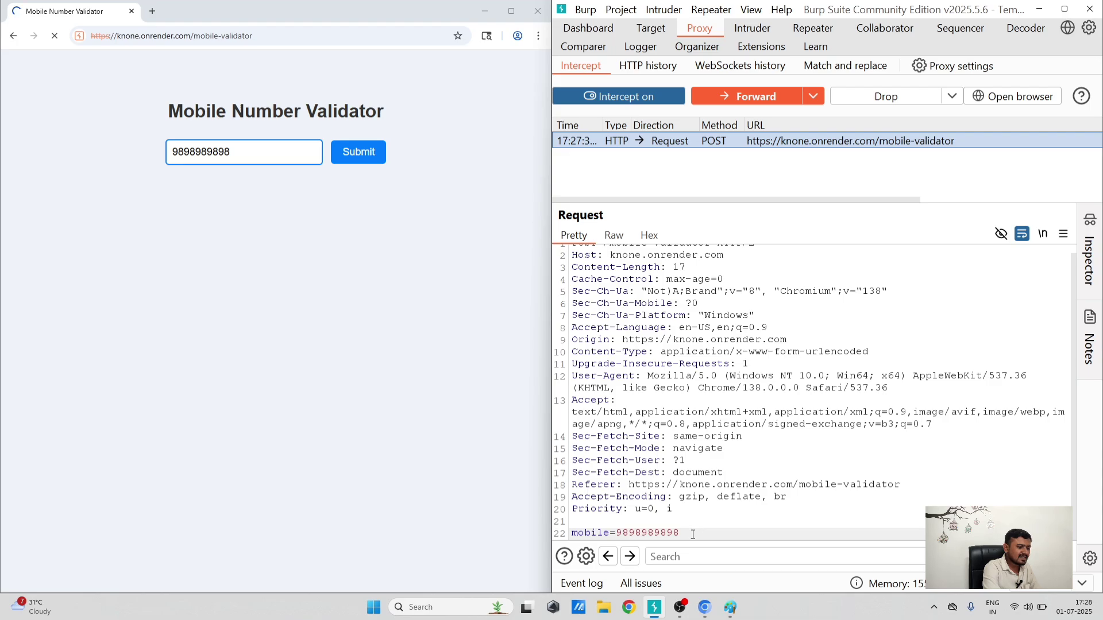
key(BackSpace)
key(BackSpace)
key(BackSpace)
key(BackSpace)
key(BackSpace)
key(BackSpace)
key(BackSpace)
key(BackSpace)
key(BackSpace)
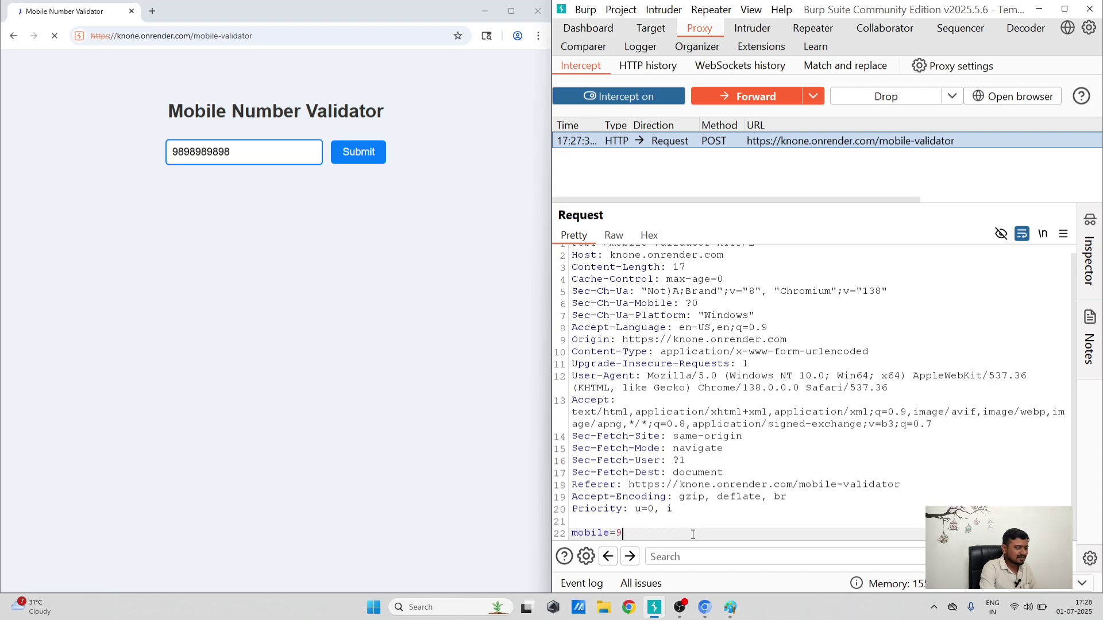
key(BackSpace)
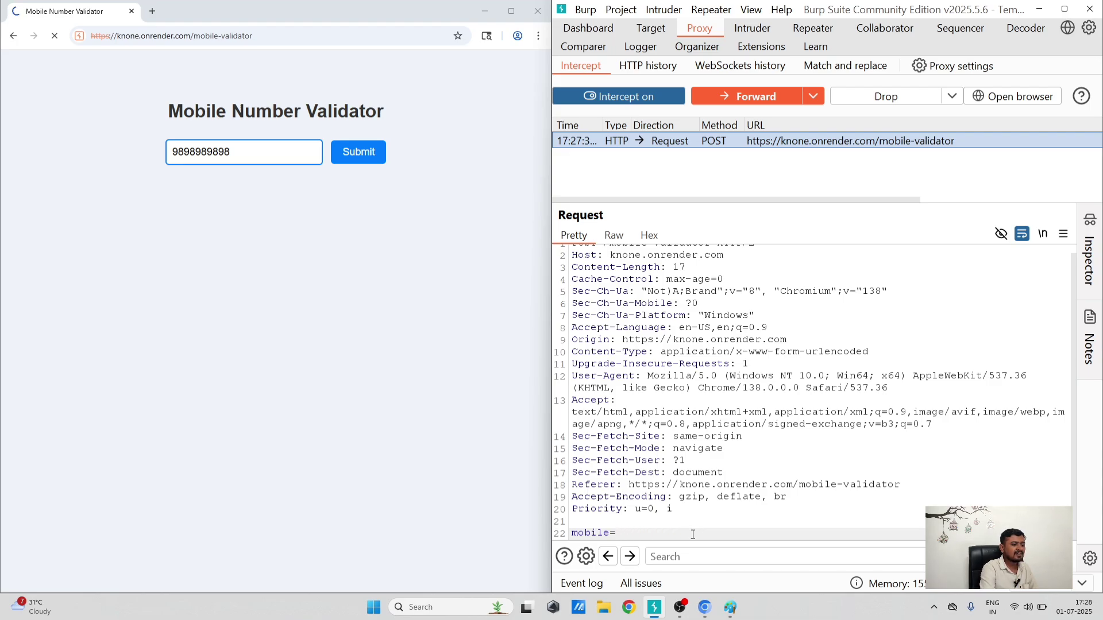
text(123)
click(755, 98)
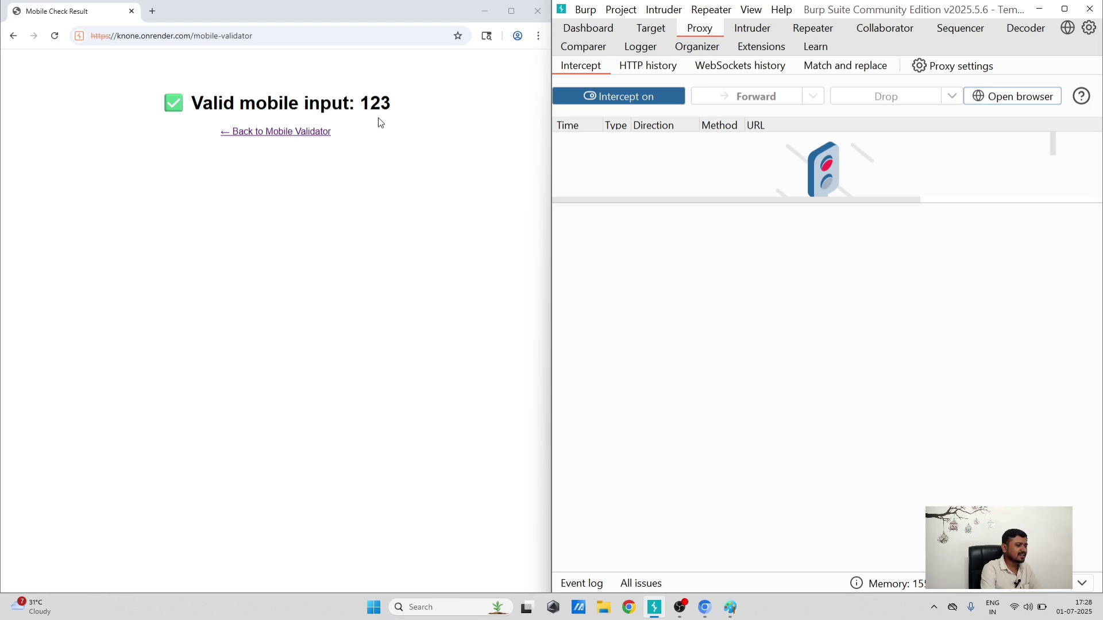
Step: Return to the Mobile Number Validator, fill in the previously entered ten-digit mobile number and submit it with proxy interception on
click(276, 131)
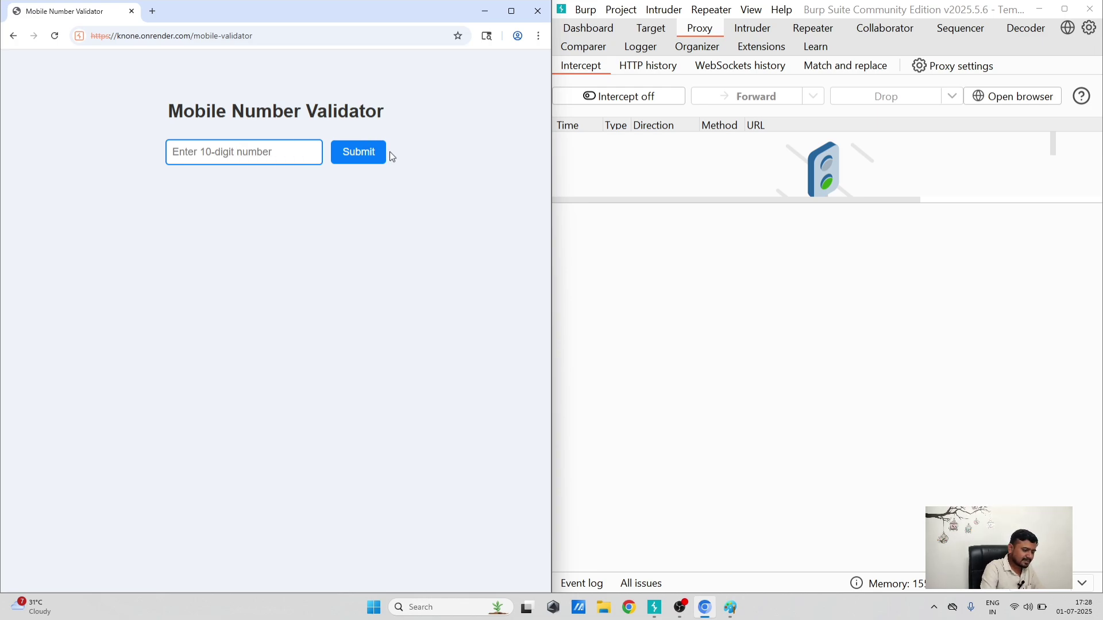
click(232, 149)
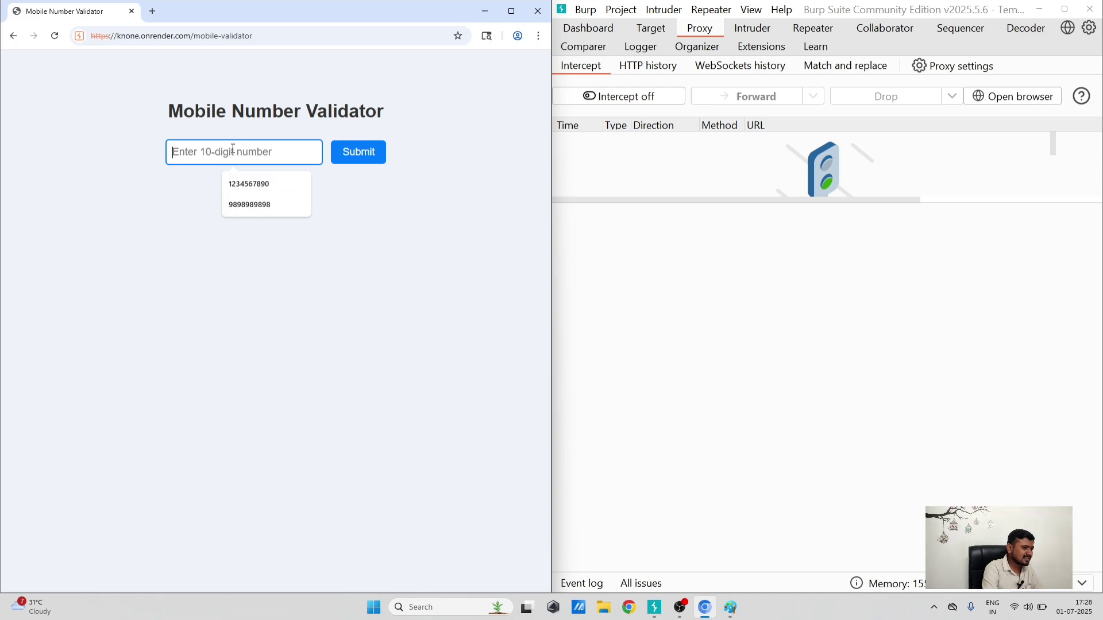
key(Down)
key(Down)
key(Return)
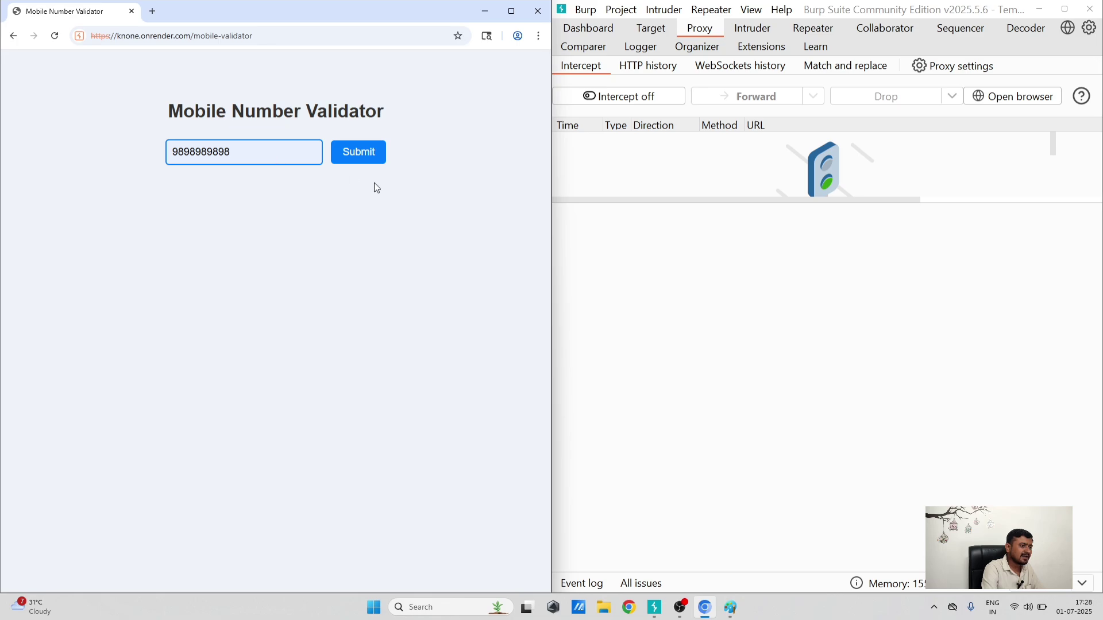
click(631, 101)
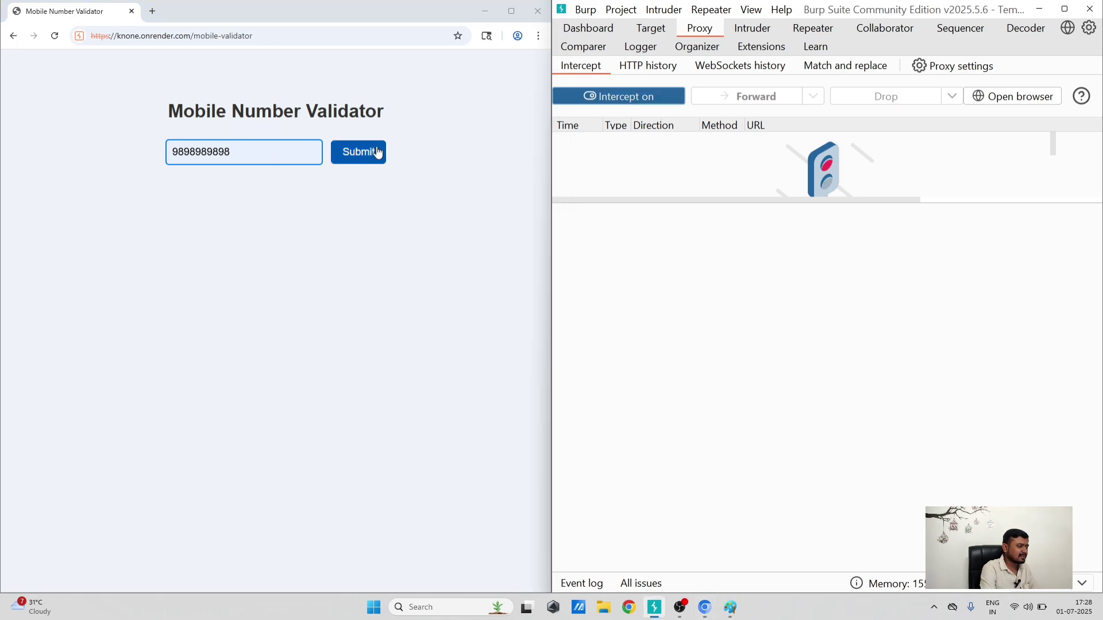
click(358, 159)
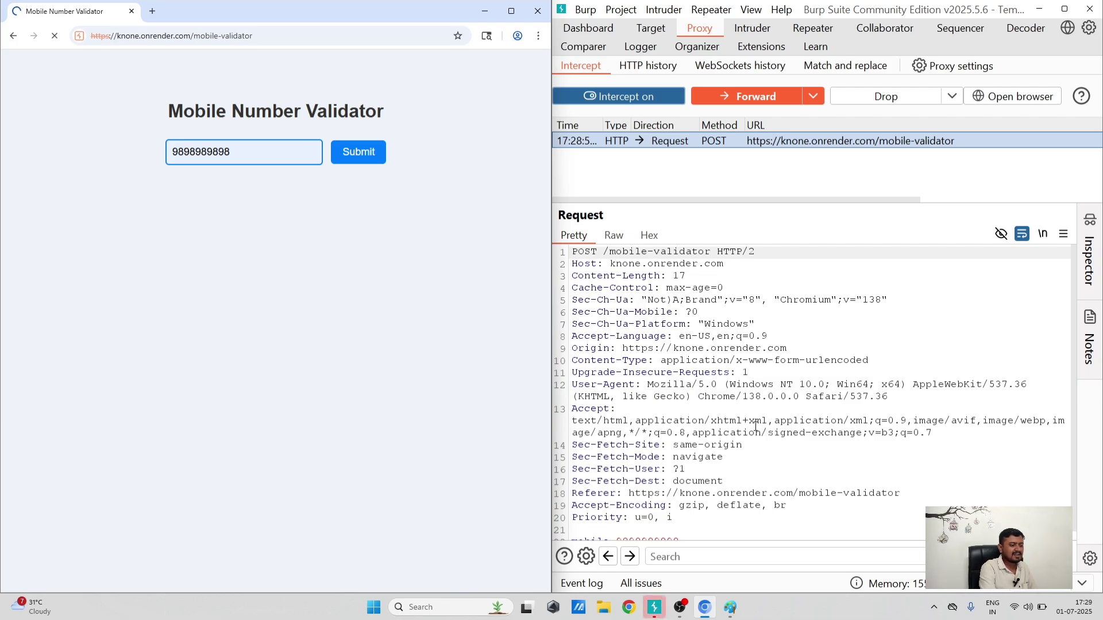
Step: Replace the mobile parameter's value in the intercepted POST request's body with a person's first name and forward the request
scroll(755, 426, down, 1)
click(698, 529)
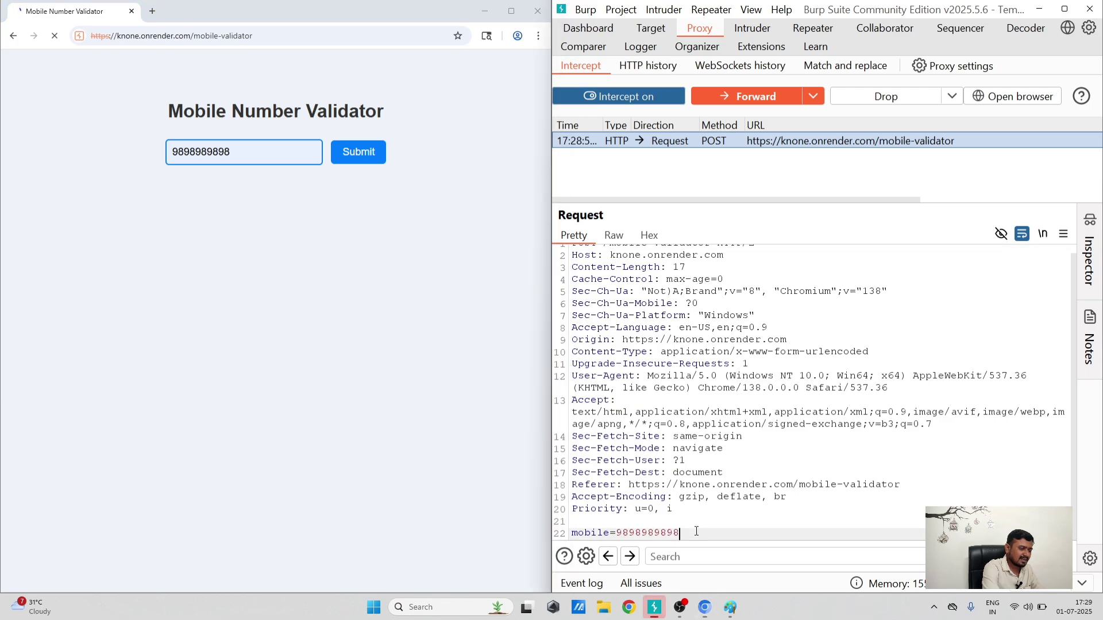
key(BackSpace)
key(BackSpace)
key(BackSpace)
key(BackSpace)
key(BackSpace)
key(BackSpace)
key(BackSpace)
key(BackSpace)
key(BackSpace)
key(BackSpace)
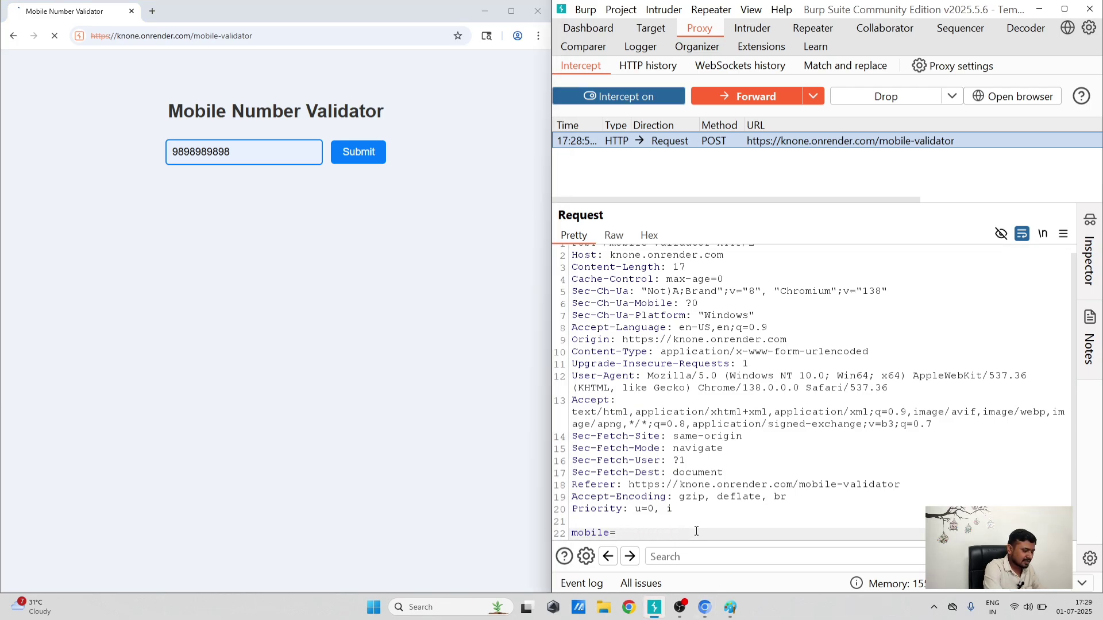
text(kishan)
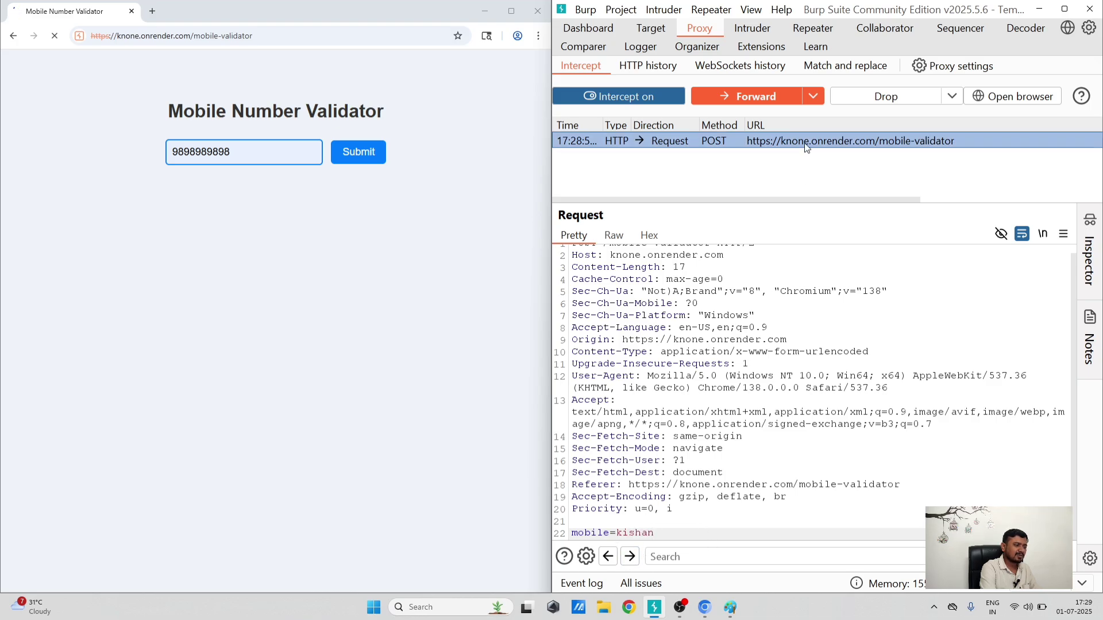
click(738, 98)
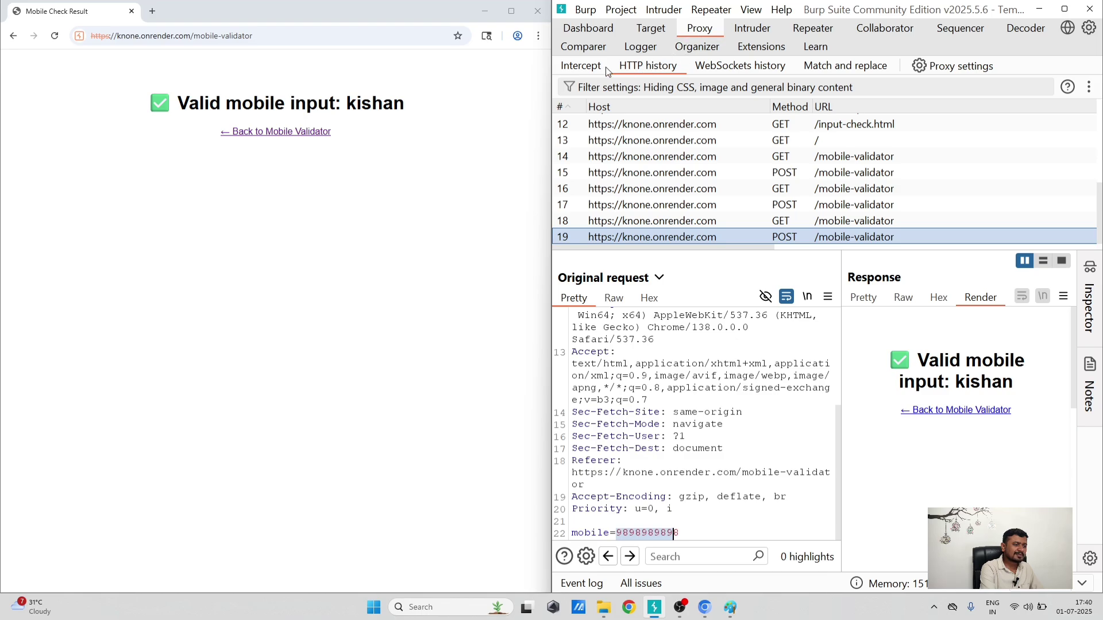
Step: Look through the proxy's WebSockets history, its match and replace rules, and the proxy settings for listeners and interception rules
click(738, 68)
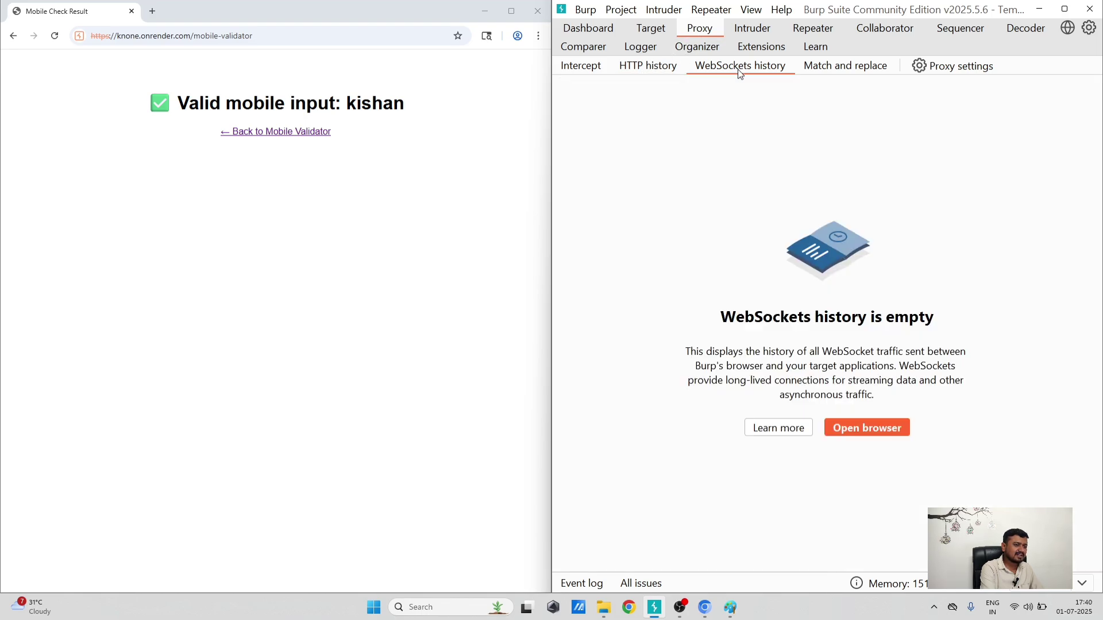
click(828, 68)
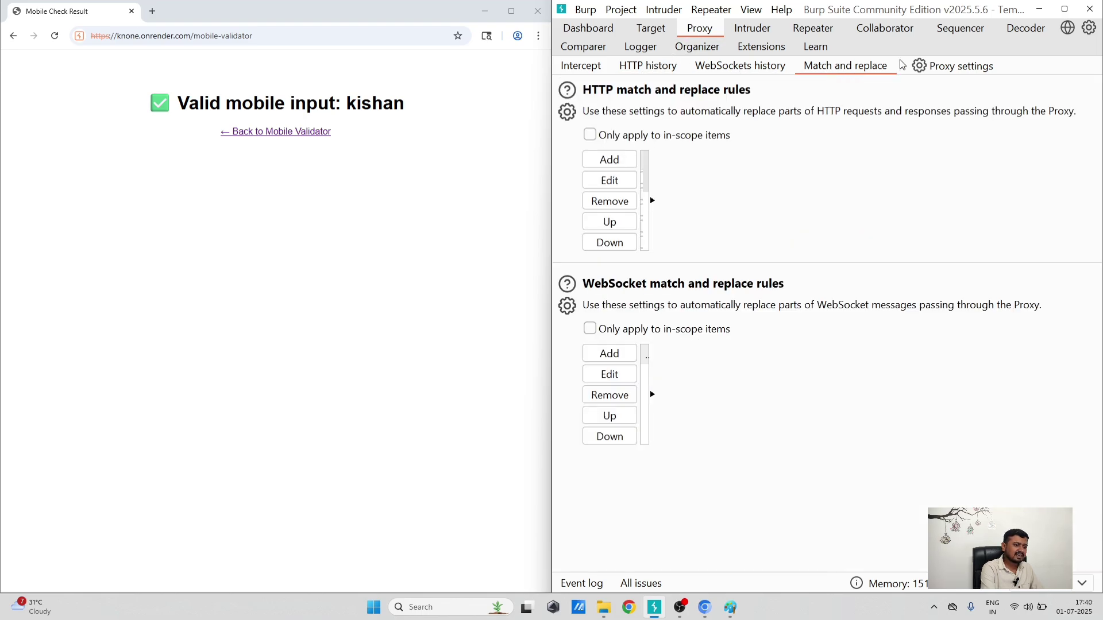
click(949, 66)
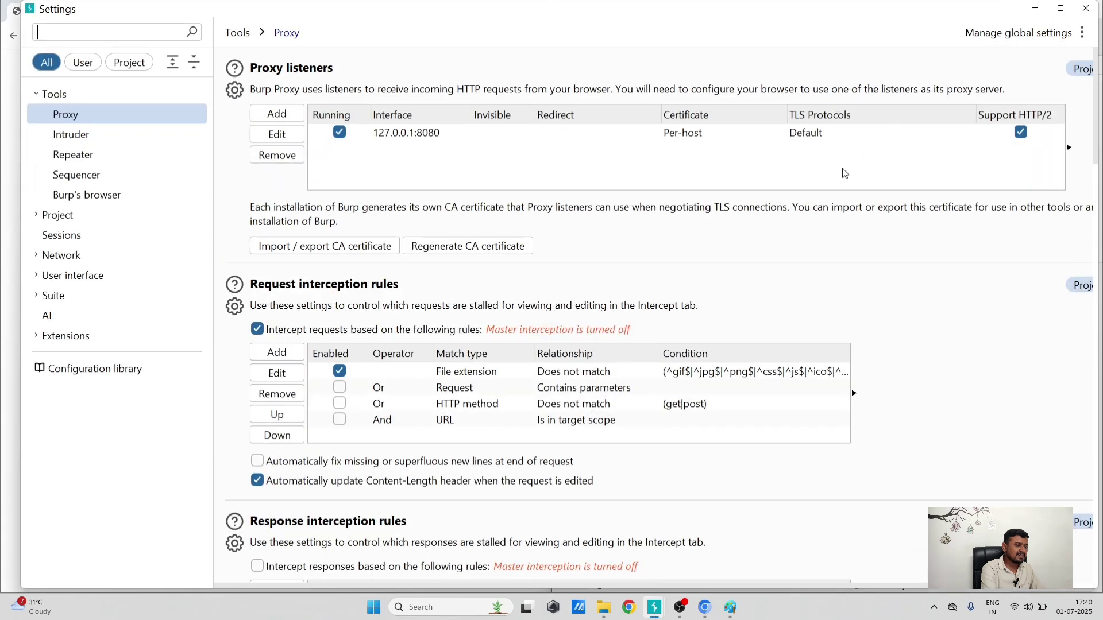
scroll(833, 195, down, 5)
scroll(833, 199, up, 5)
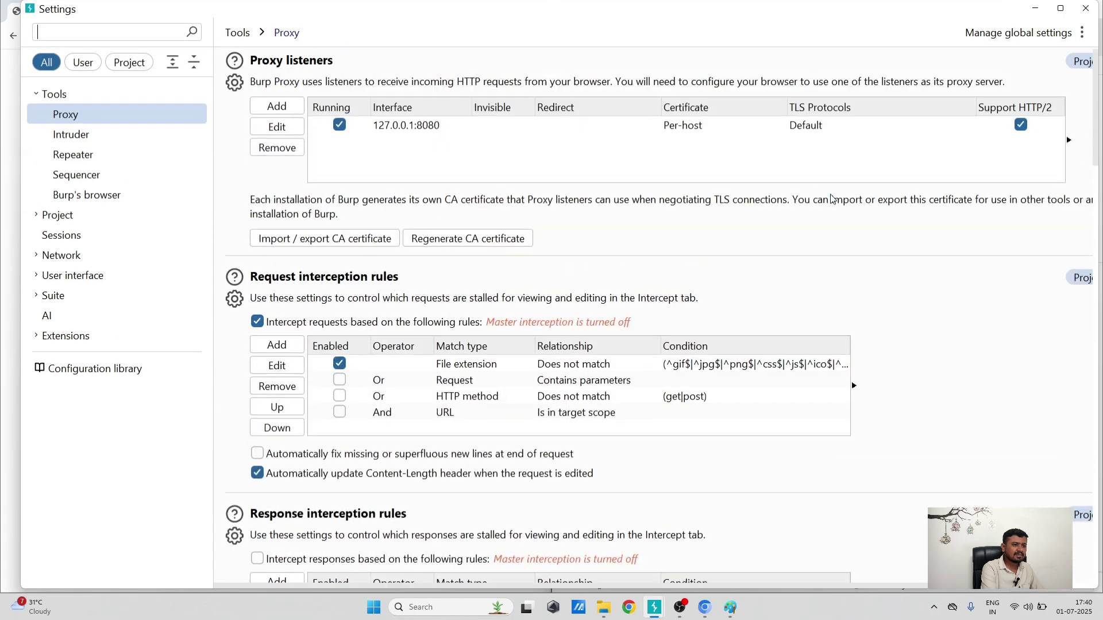